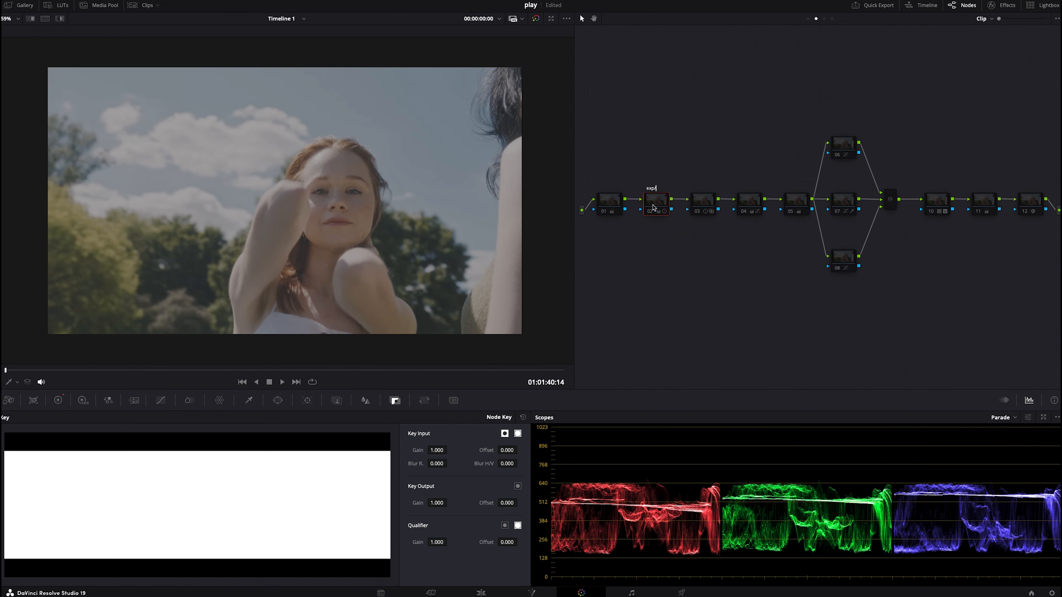
# - Label the first node in the tree wb
pyautogui.click(602, 199)
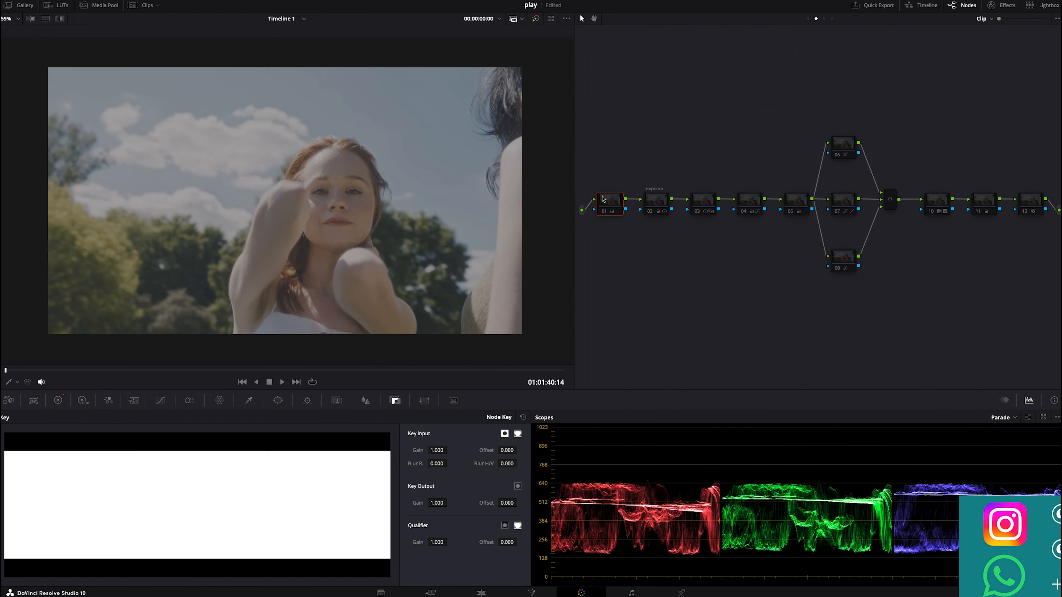
pyautogui.press('F2')
pyautogui.write('wb')
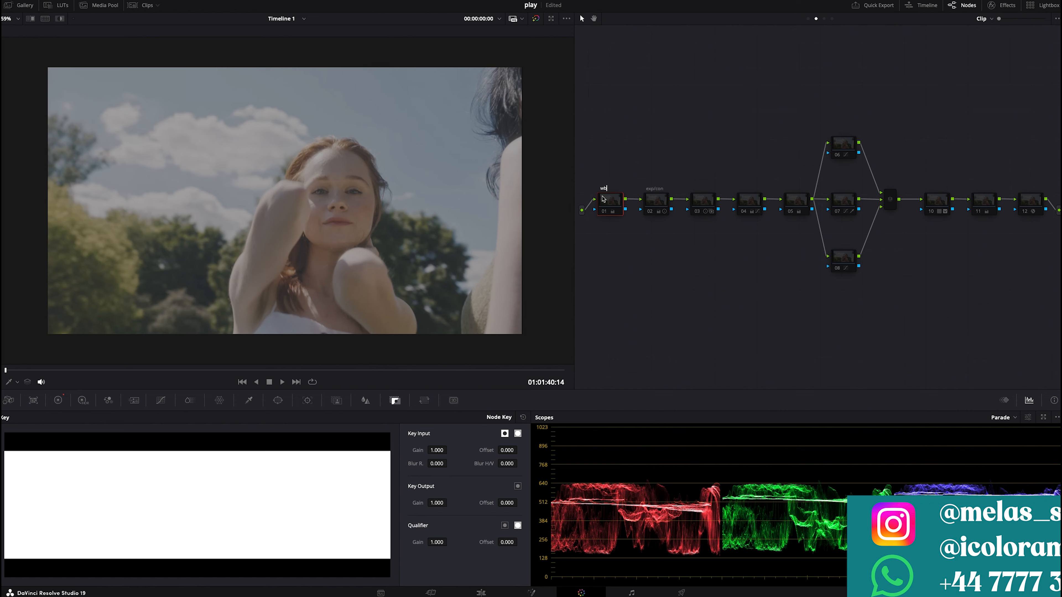
# - Label the third node shadows
pyautogui.click(709, 203)
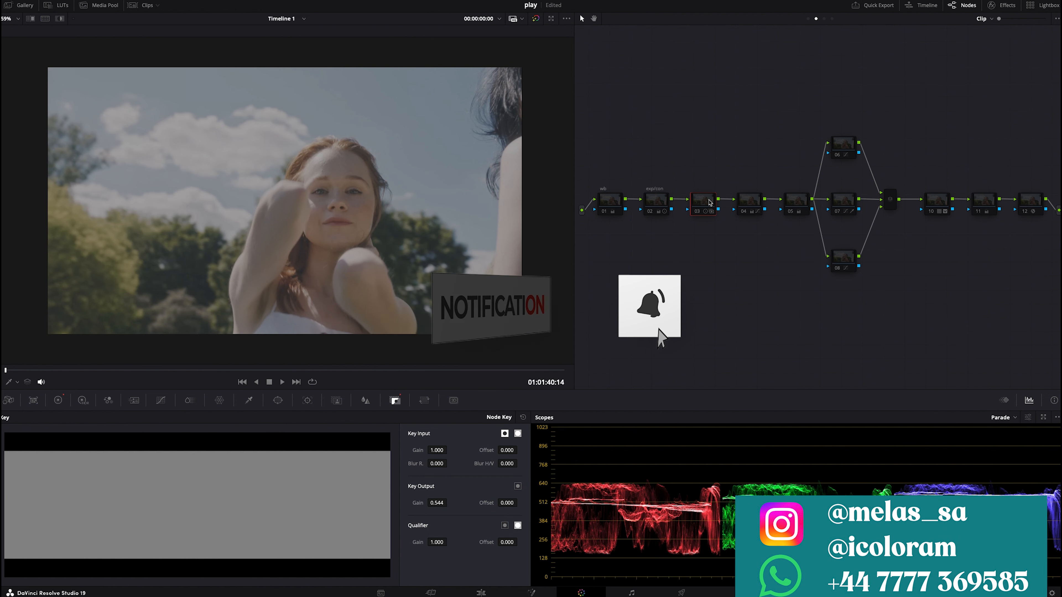
pyautogui.press('F2')
pyautogui.write('shadows')
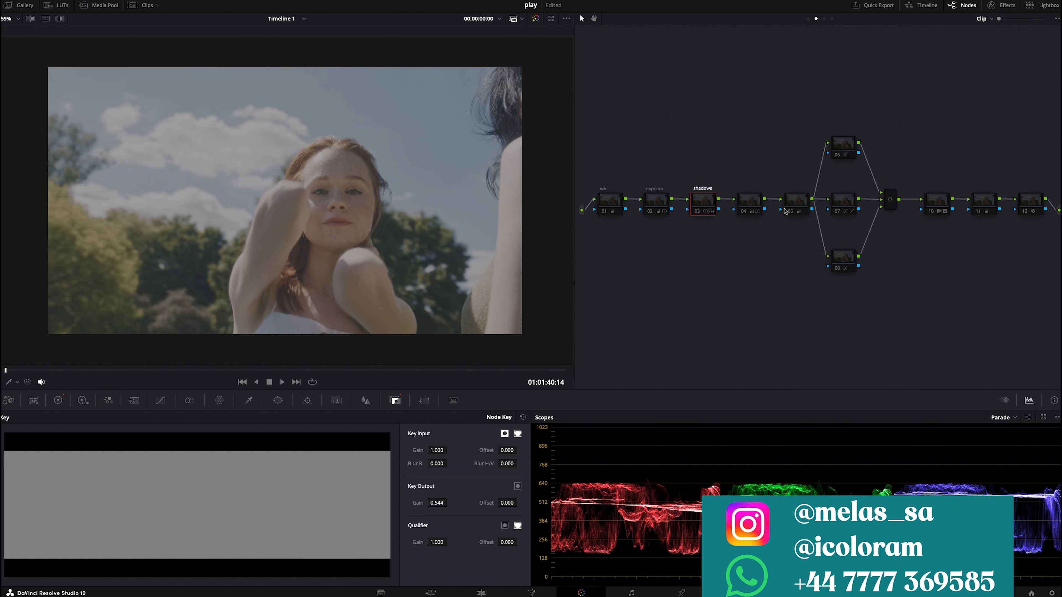
# - Label the fourth node sat
pyautogui.click(760, 203)
pyautogui.press('F2')
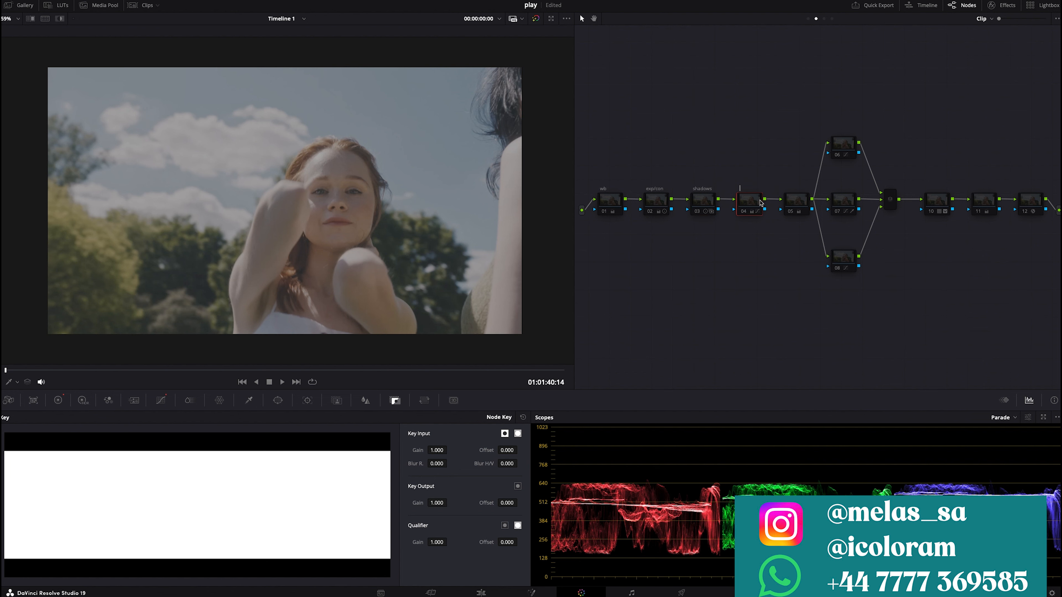
pyautogui.write('sat')
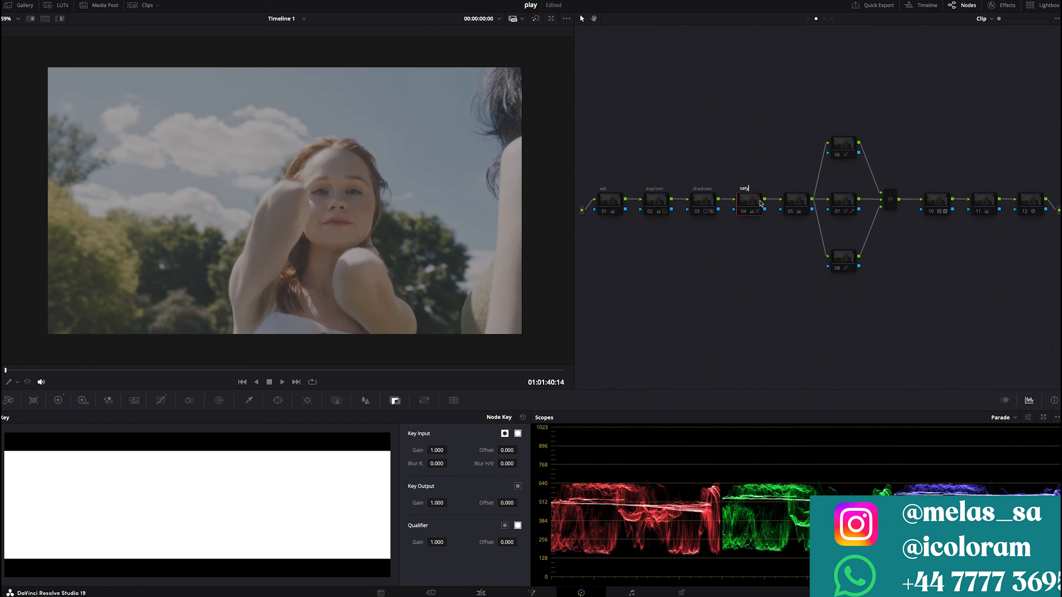
# - Label the fifth node gain
pyautogui.click(795, 203)
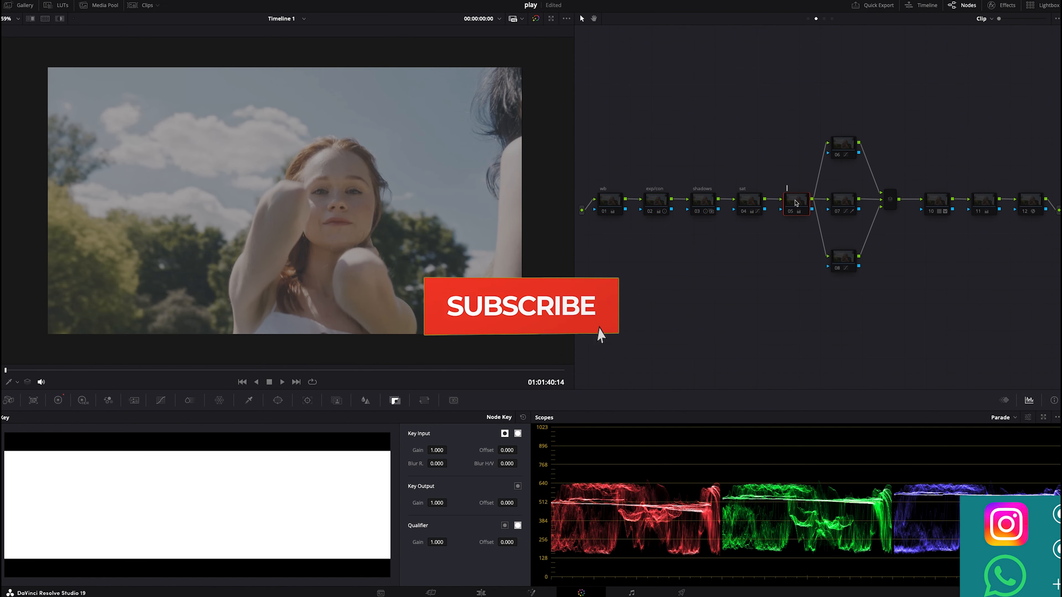
pyautogui.press('F2')
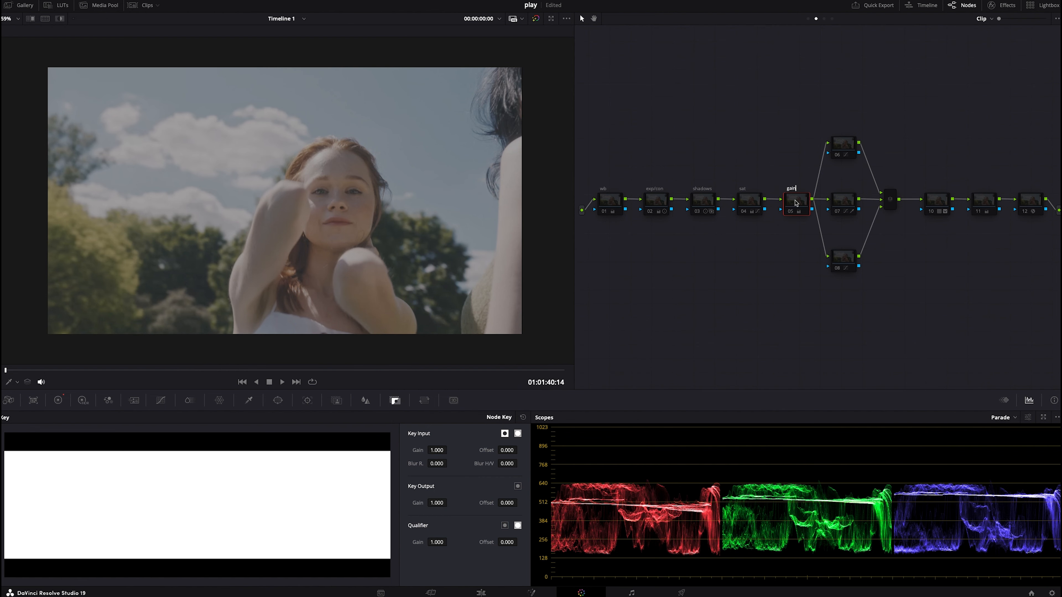
pyautogui.press('Return')
pyautogui.scroll(3, 335, 193)
pyautogui.scroll(-2, 334, 193)
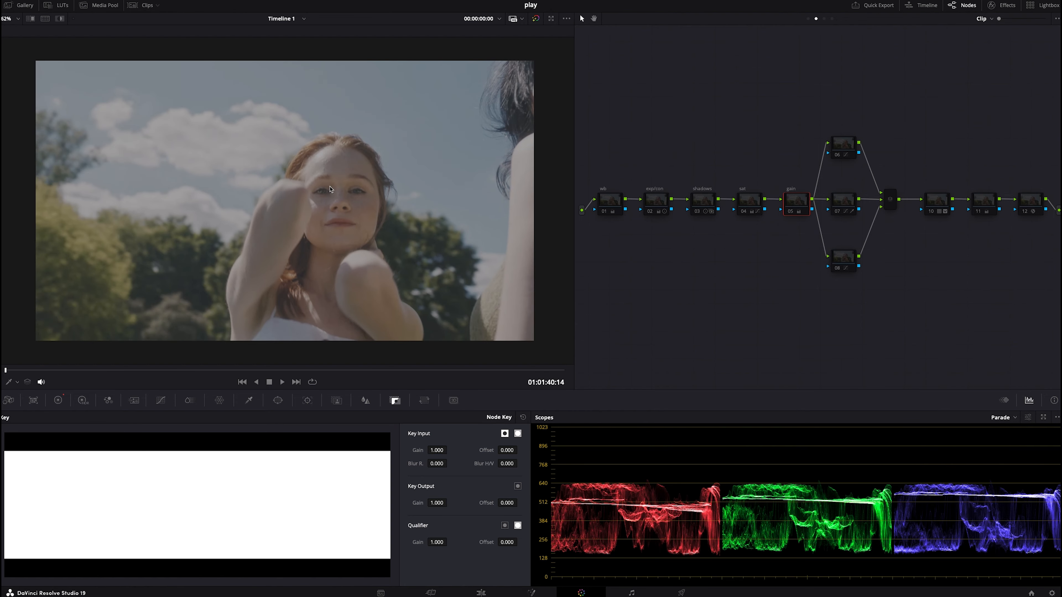
# - Enable the exp/con node so its grade shows in the viewer
pyautogui.click(647, 203)
pyautogui.click(648, 212)
pyautogui.click(649, 212)
pyautogui.click(647, 211)
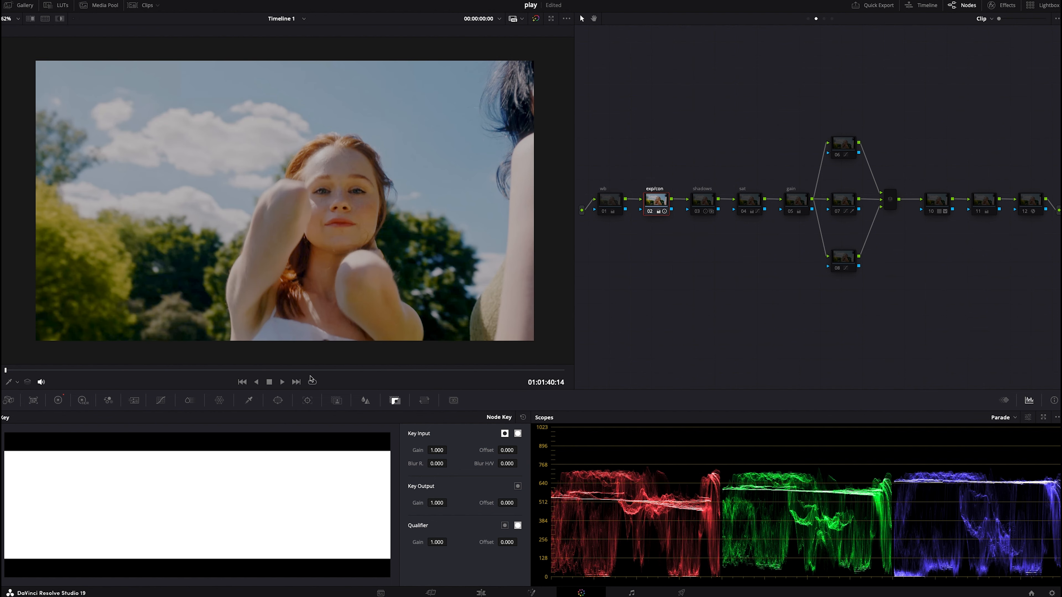
# - Open the Log wheels for the exp/con node and raise its Shadow wheel to -0.12 while checking a later frame
pyautogui.press('Down')
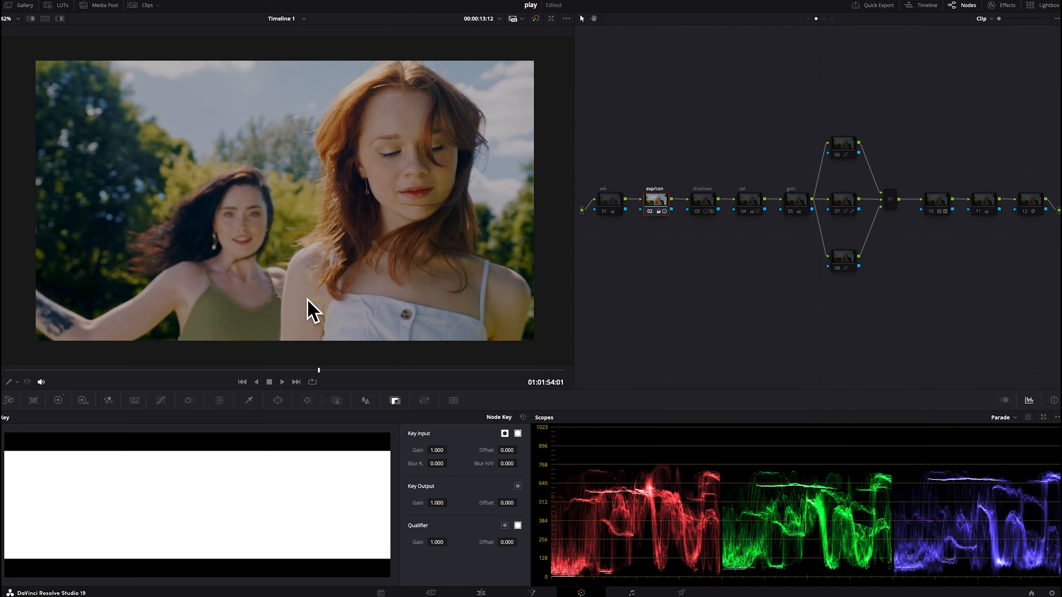
pyautogui.click(58, 401)
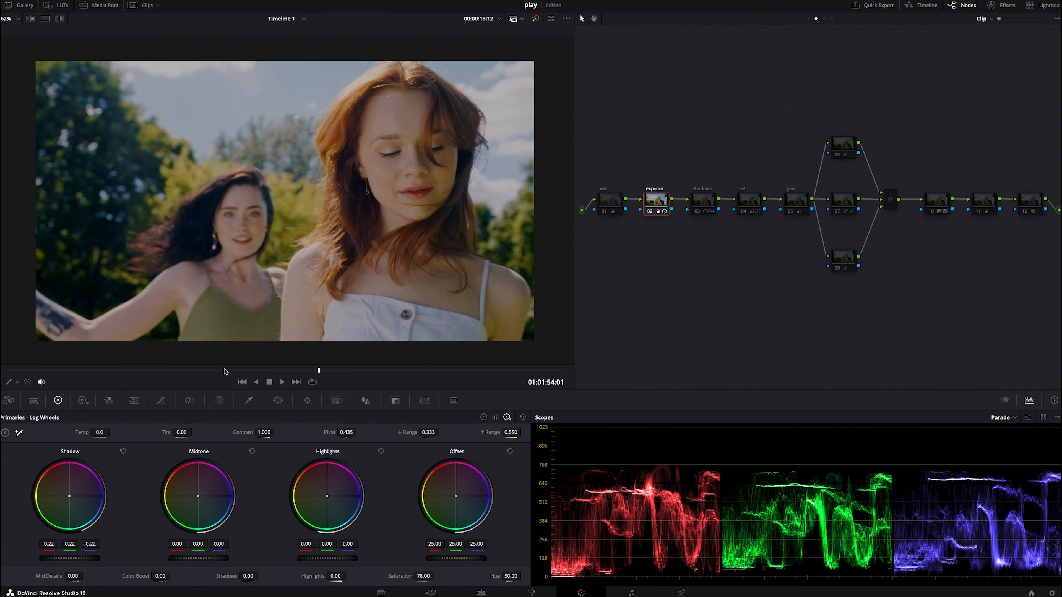
pyautogui.click(447, 370)
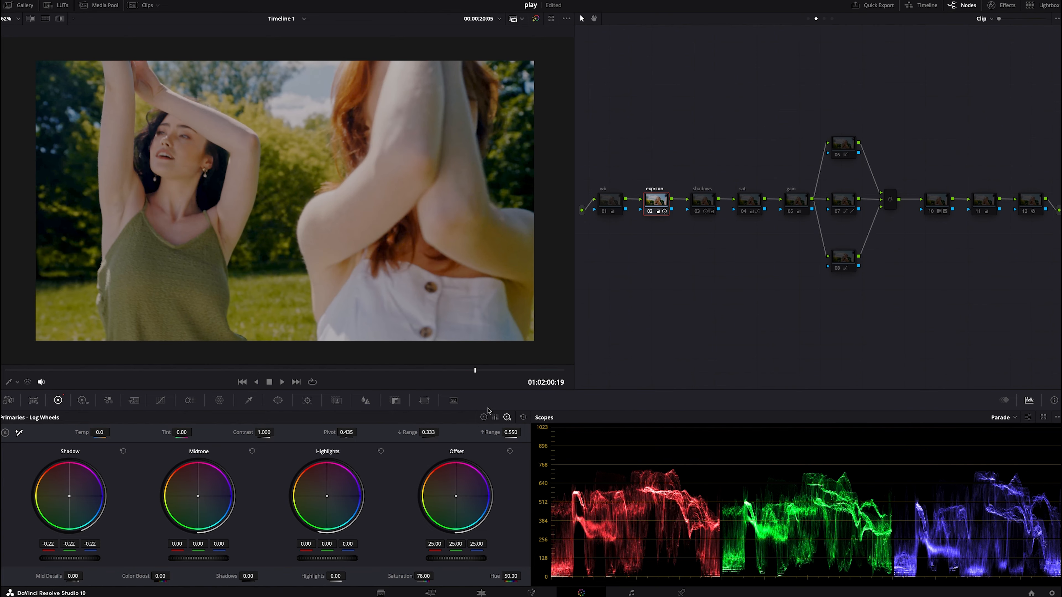
pyautogui.scroll(6, 77, 556)
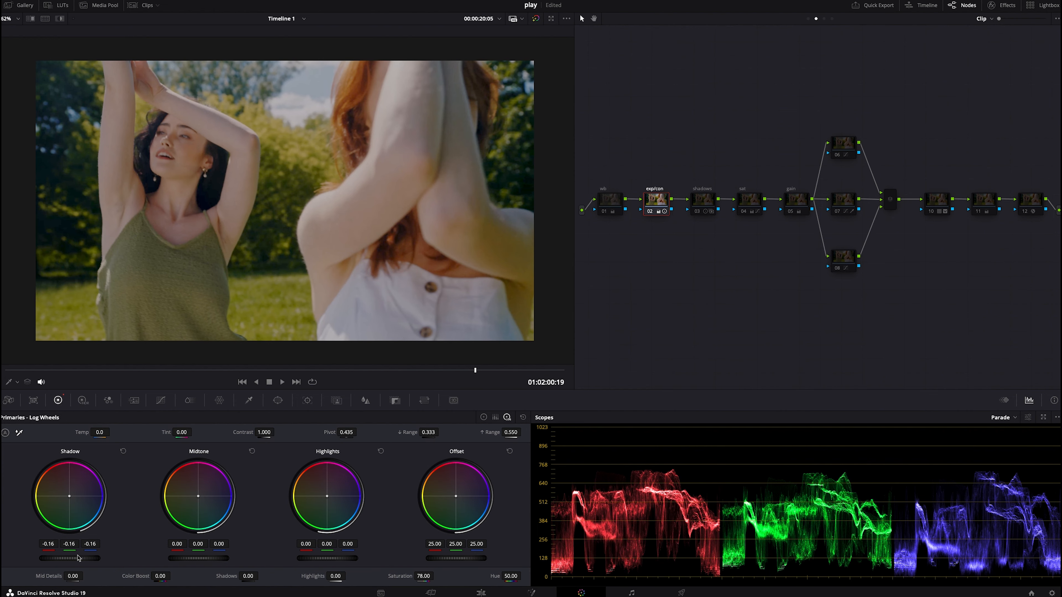
pyautogui.scroll(3, 78, 558)
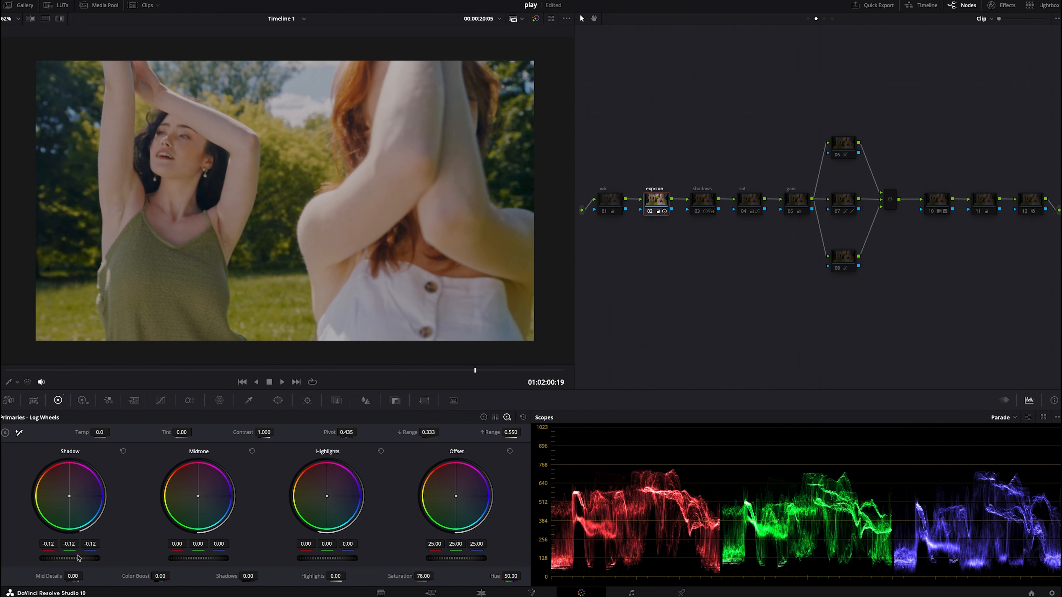
# - Return to the clip's first frame and enable the wb node
pyautogui.click(154, 371)
pyautogui.moveTo(153, 371); pyautogui.dragTo(5, 370)
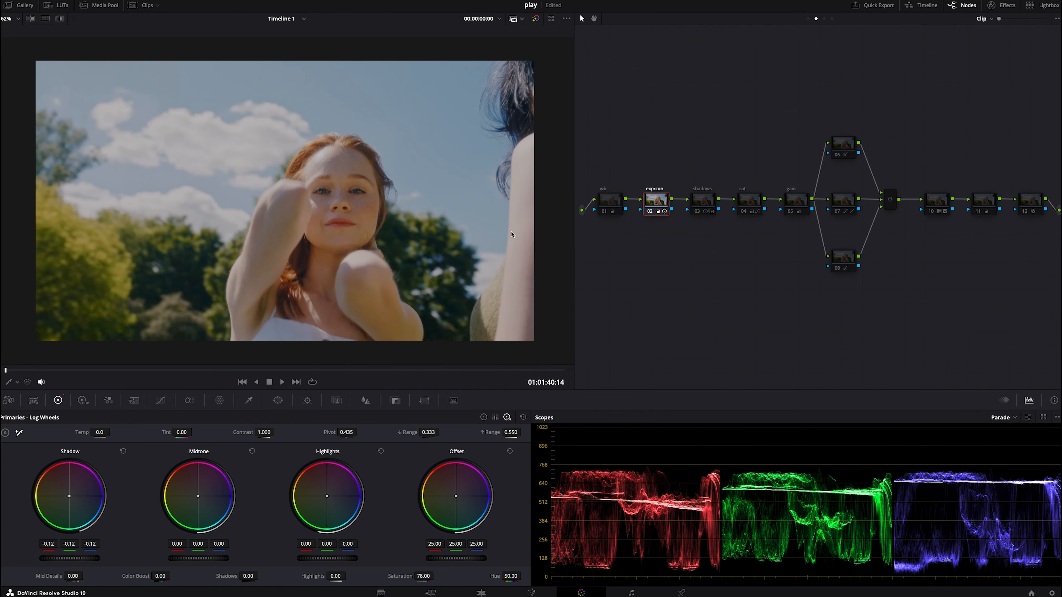
pyautogui.click(604, 209)
pyautogui.click(602, 212)
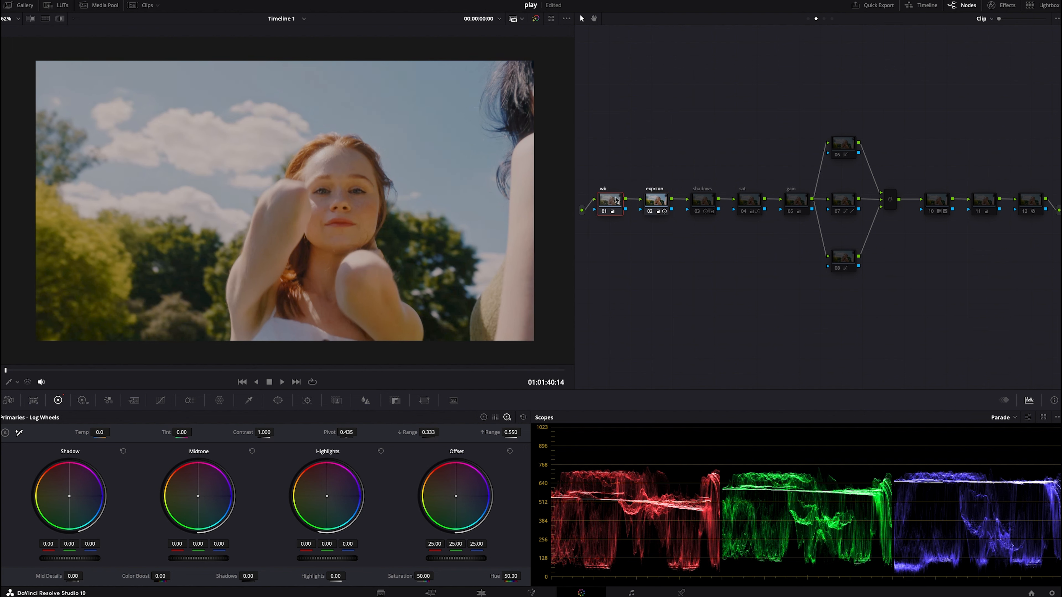
# - Toggle the wb node off and on to compare its effect
pyautogui.rightClick(616, 200)
pyautogui.moveTo(643, 313)
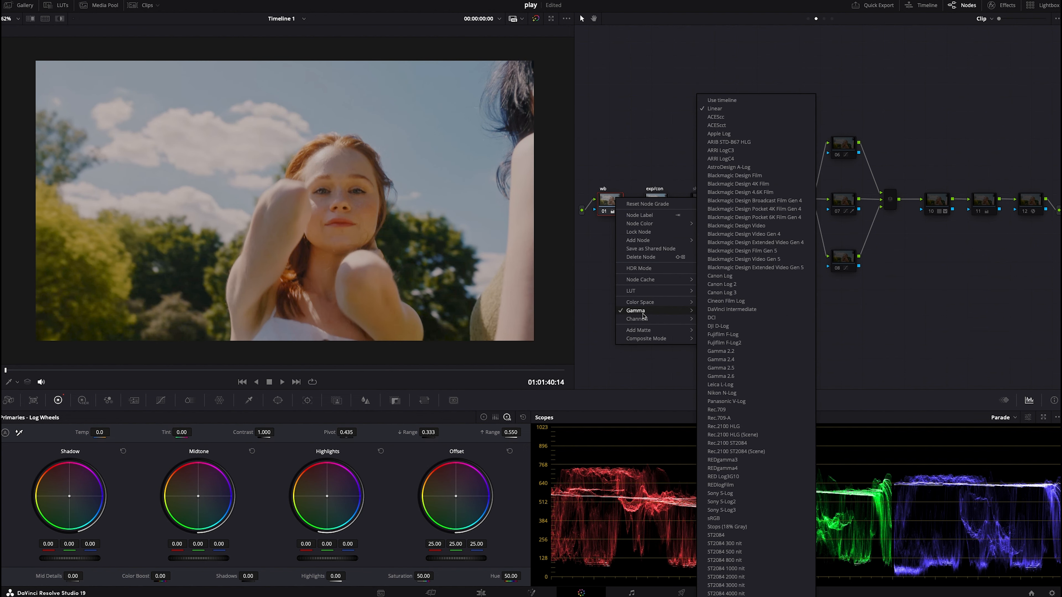
pyautogui.click(579, 252)
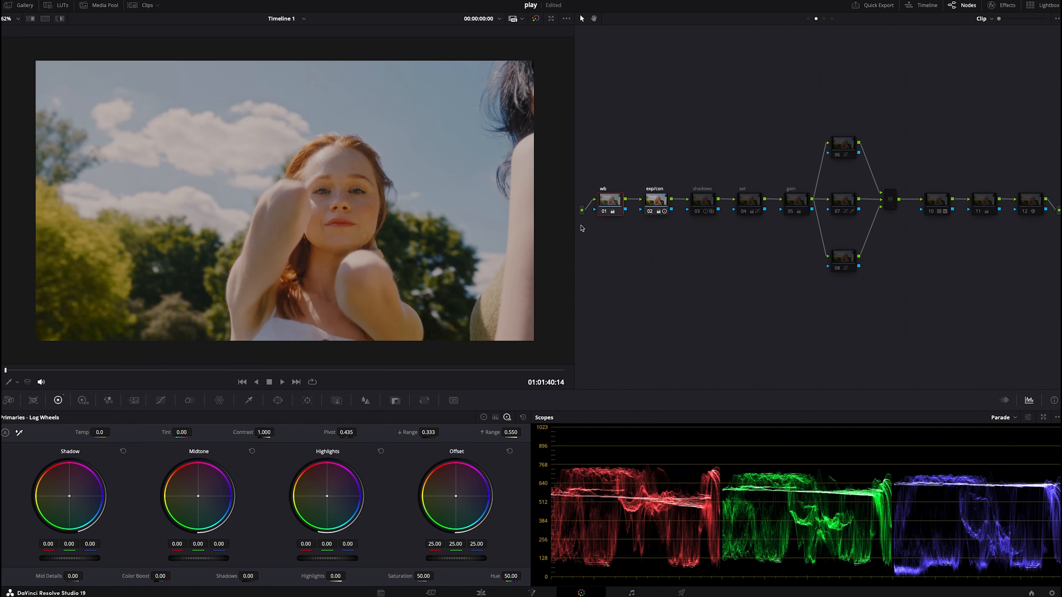
pyautogui.click(603, 213)
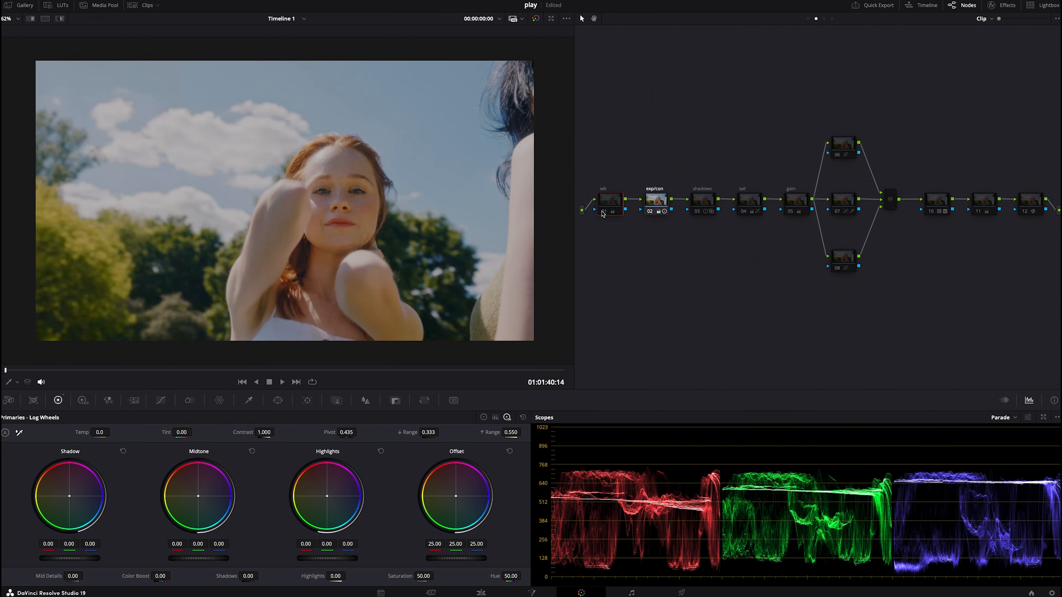
pyautogui.click(603, 213)
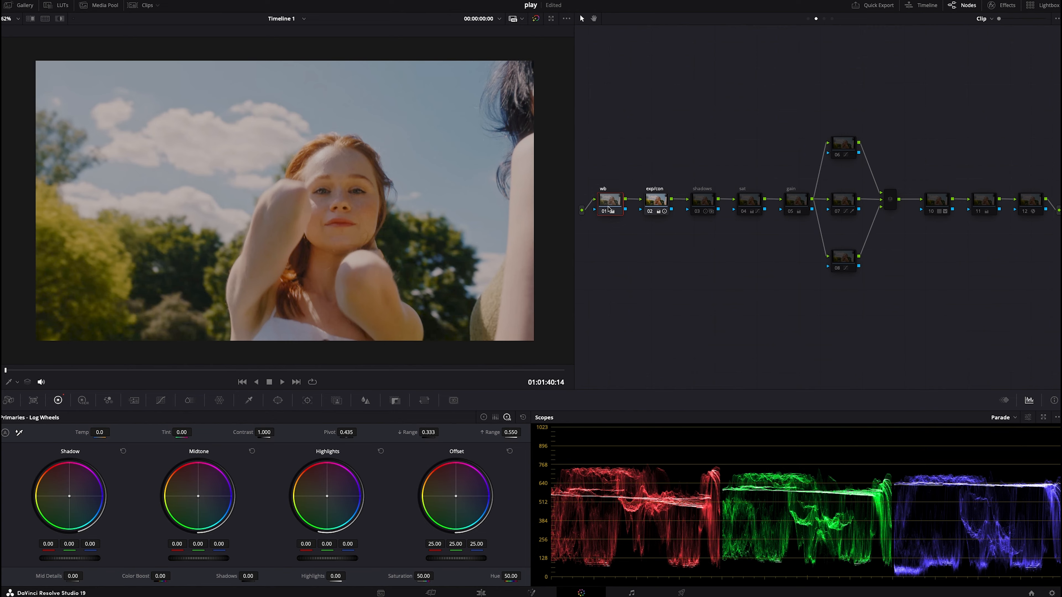
# - Add a serial node after wb and set its Log Shadow wheel to 0.05, 0.00, 0.08
pyautogui.hotkey('alt', 's')
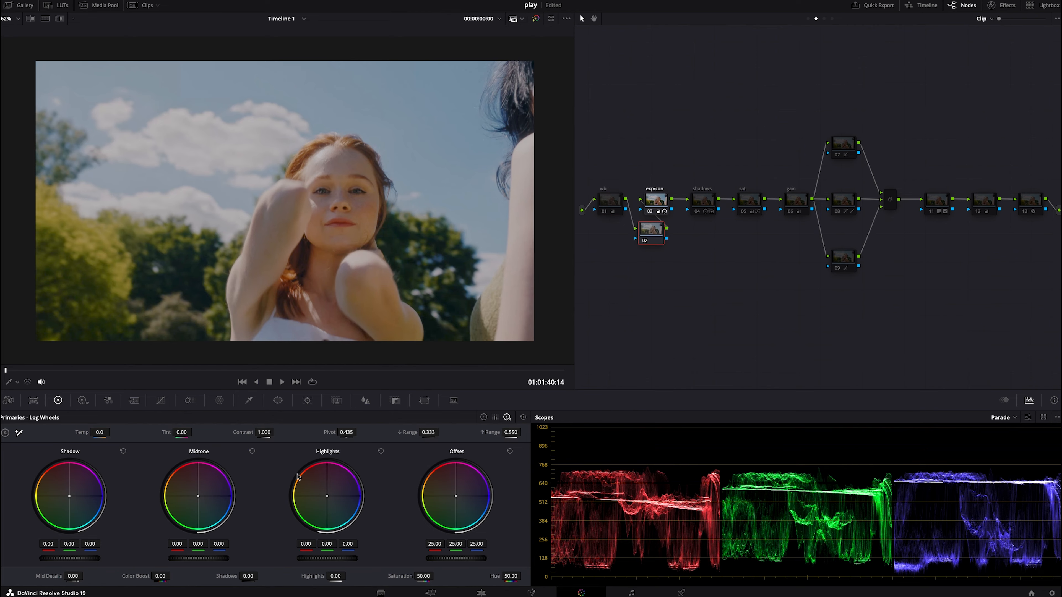
pyautogui.moveTo(90, 544); pyautogui.dragTo(49, 544)
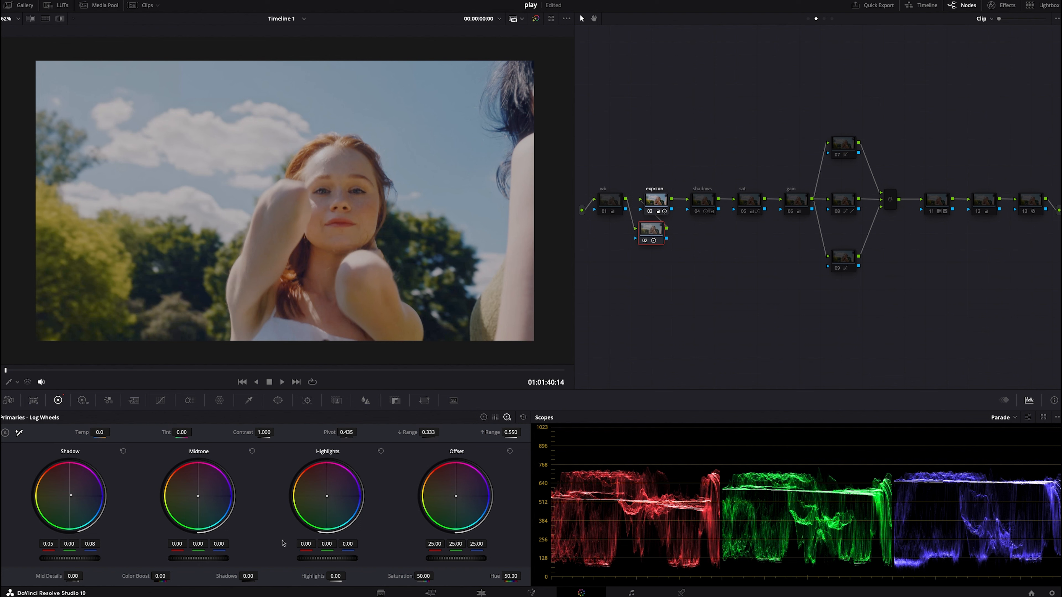
# - Switch to the Color Wheels and set the new node's Gain to 1.00, 1.04, 1.03, 1.04
pyautogui.click(484, 417)
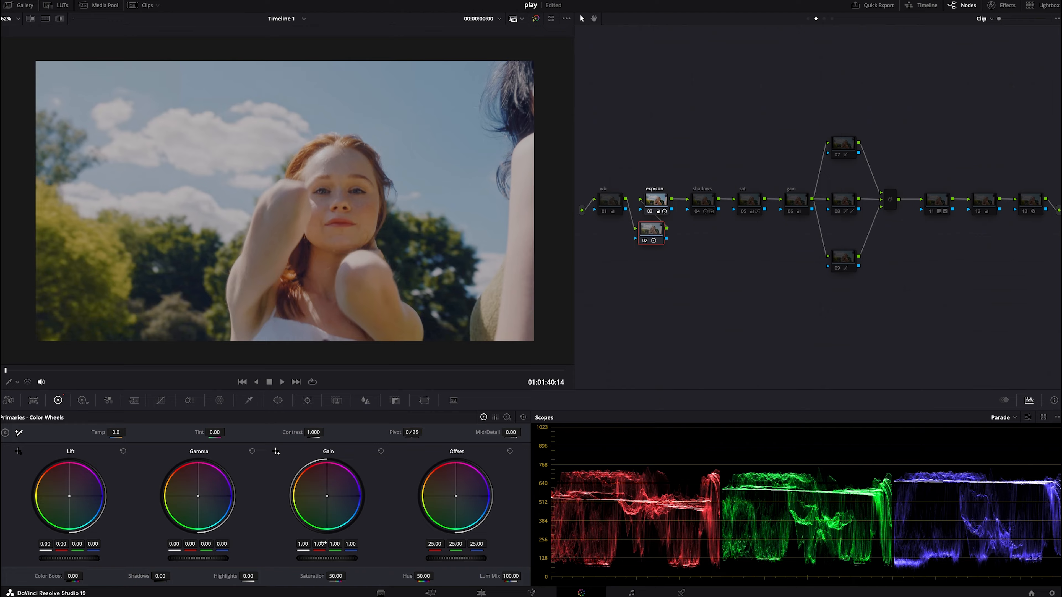
pyautogui.moveTo(319, 544); pyautogui.dragTo(314, 544)
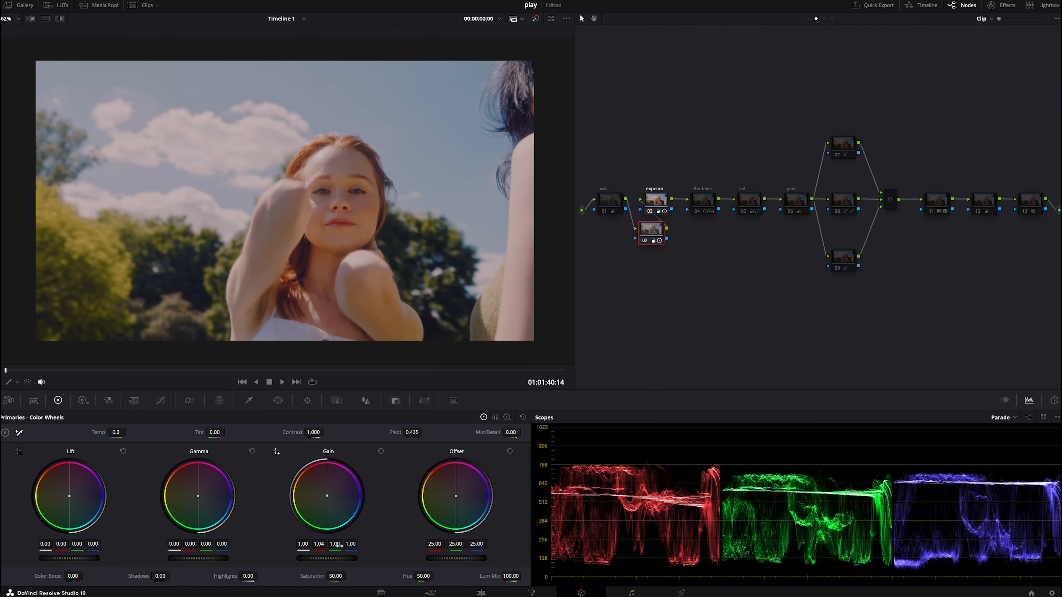
pyautogui.moveTo(327, 496); pyautogui.dragTo(327, 496)
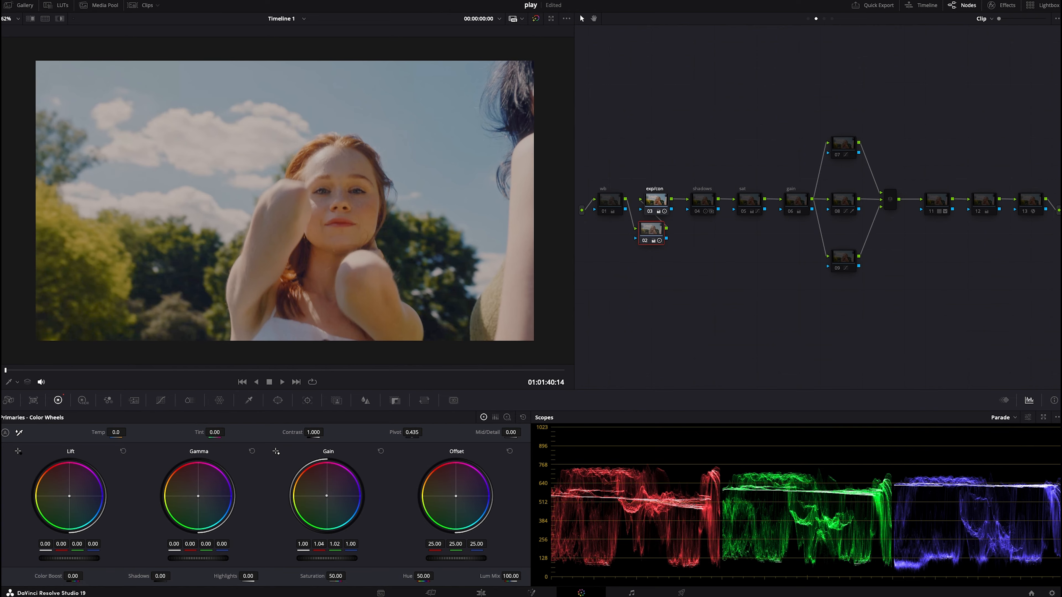
pyautogui.moveTo(335, 545); pyautogui.dragTo(339, 545)
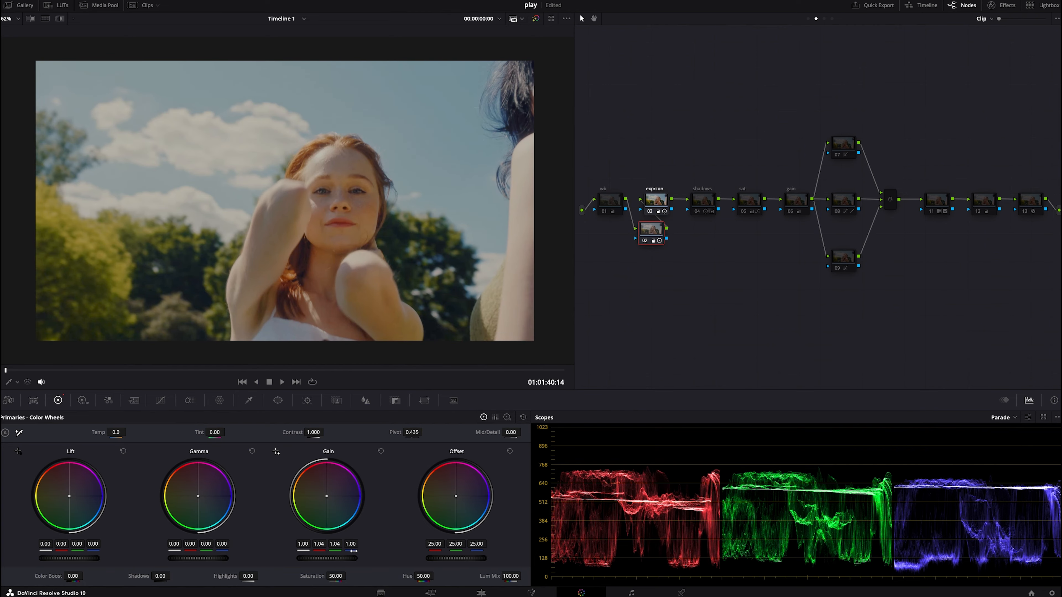
pyautogui.moveTo(335, 544); pyautogui.dragTo(358, 546)
# - Toggle the new node off and on repeatedly to compare the image
pyautogui.hotkey('ctrl', 'd')
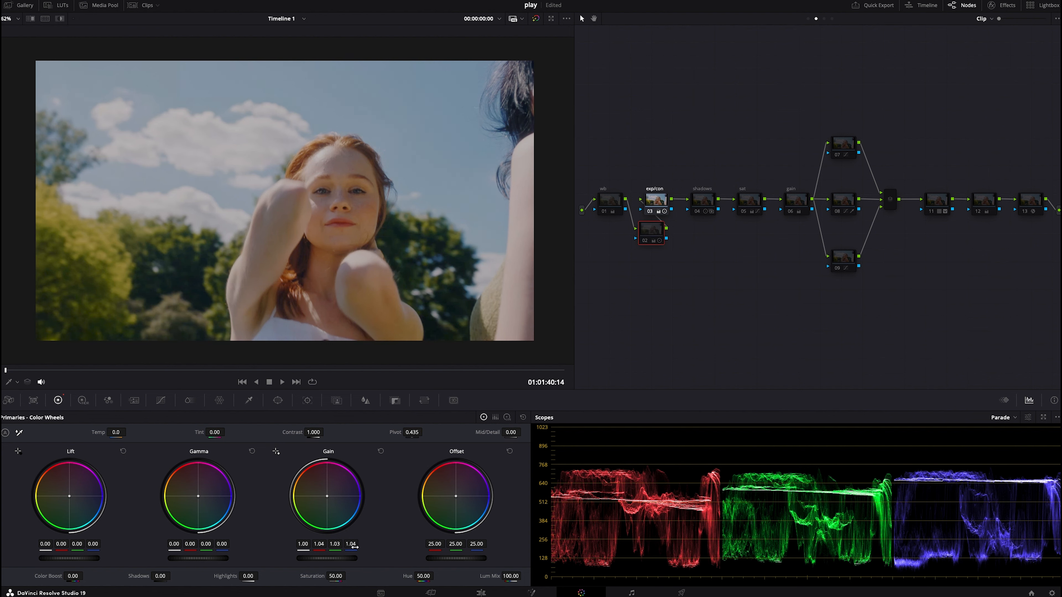
pyautogui.hotkey('ctrl', 'd')
pyautogui.hotkey('ctrl', 'd')
pyautogui.hotkey('ctrl', 'd')
# - Delete the newly added serial node
pyautogui.rightClick(296, 301)
pyautogui.click(310, 307)
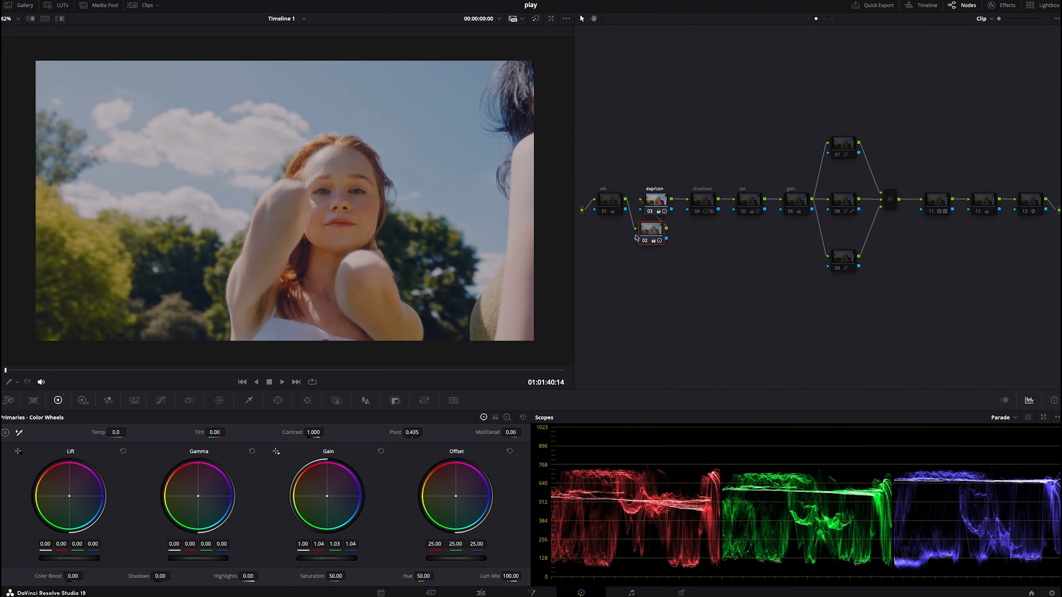
pyautogui.press('Delete')
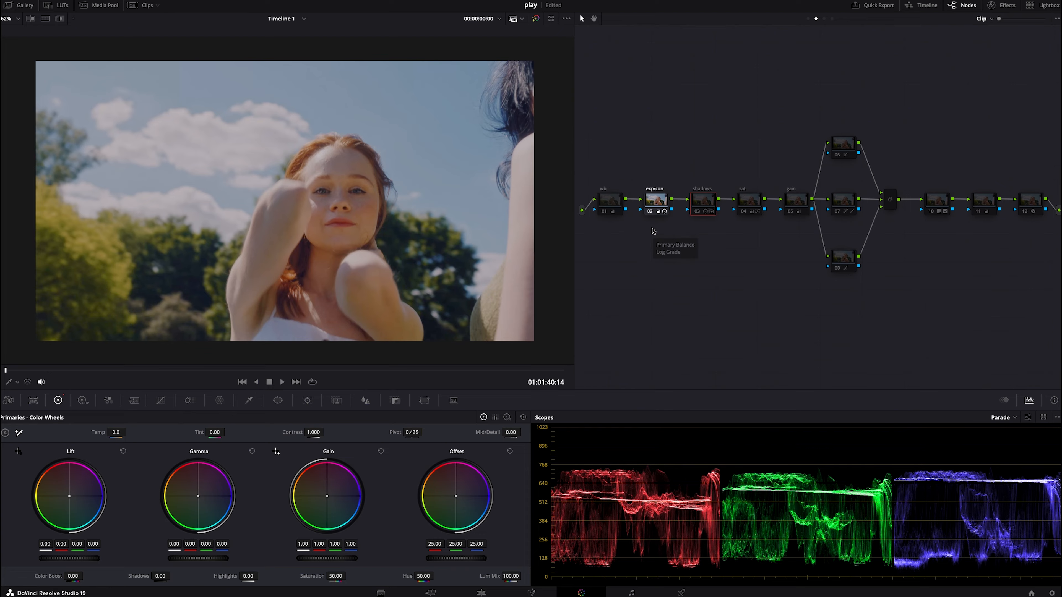
# - Enable the shadows node and open its Log wheels
pyautogui.click(604, 214)
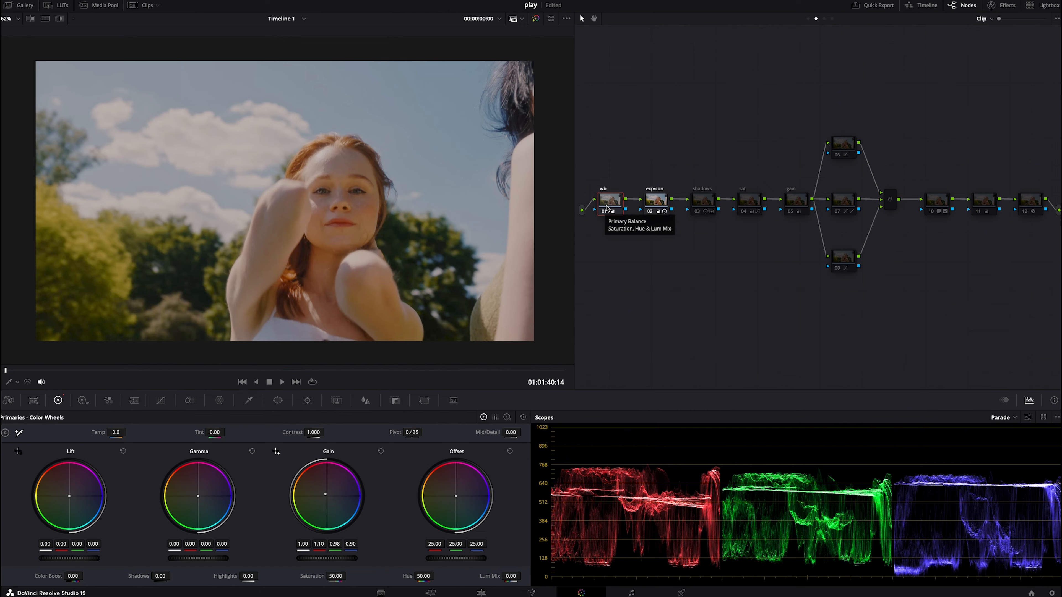
pyautogui.click(698, 197)
pyautogui.click(697, 211)
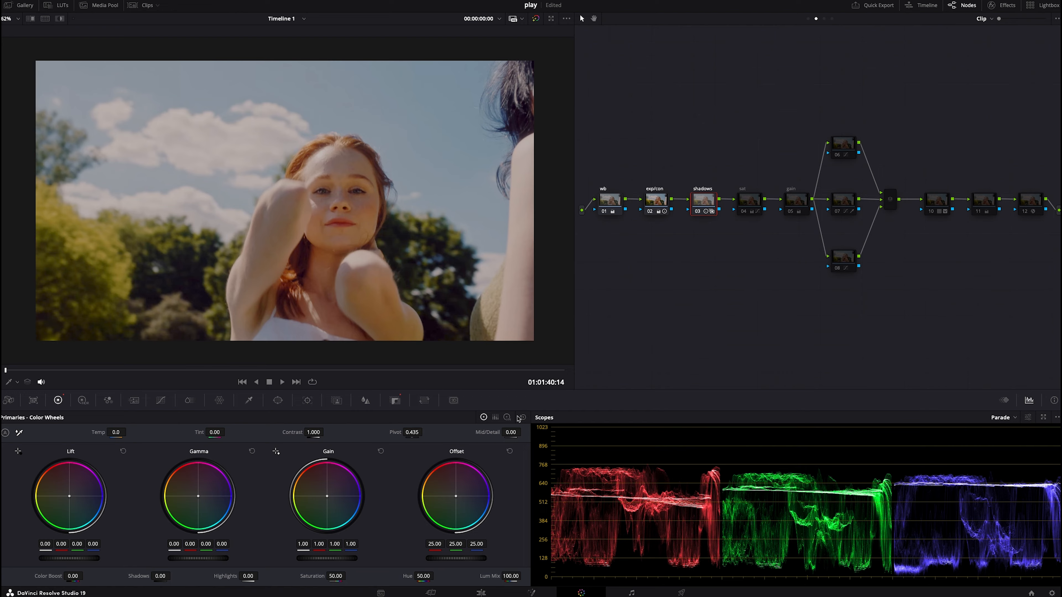
pyautogui.click(507, 418)
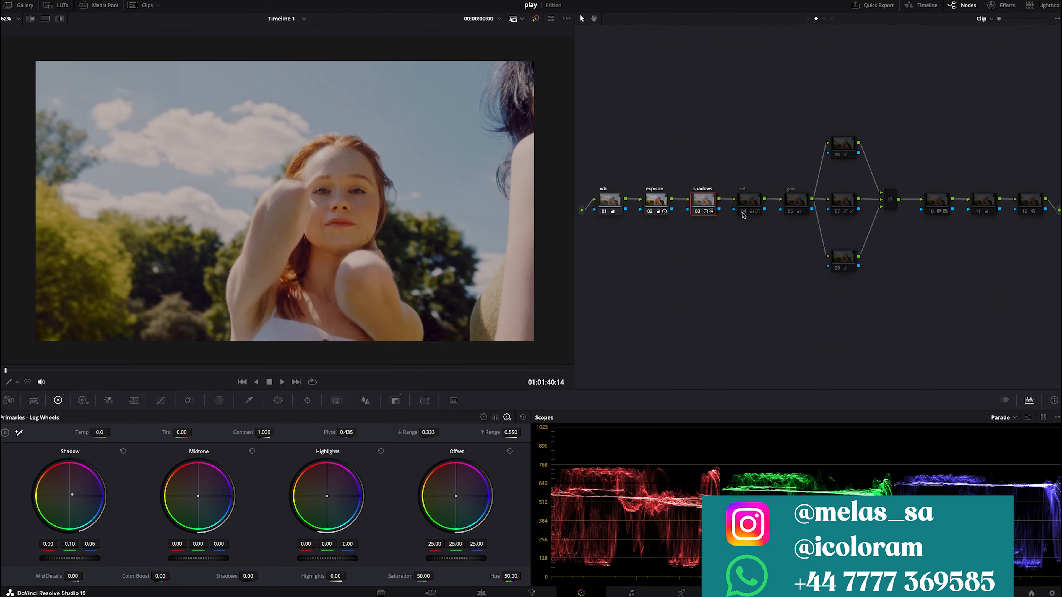
# - Enable the sat node
pyautogui.click(747, 198)
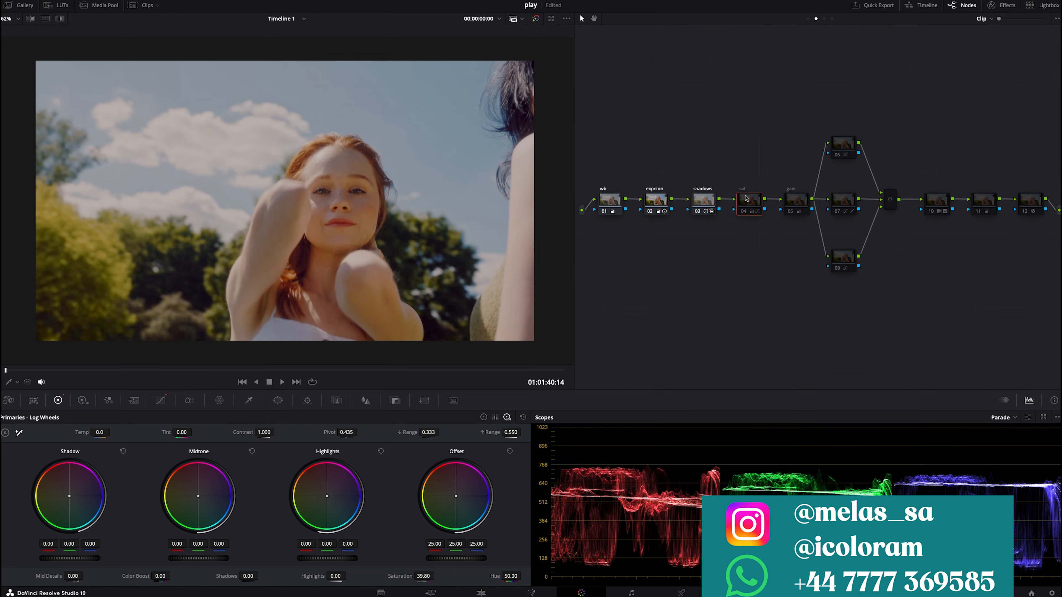
pyautogui.click(743, 212)
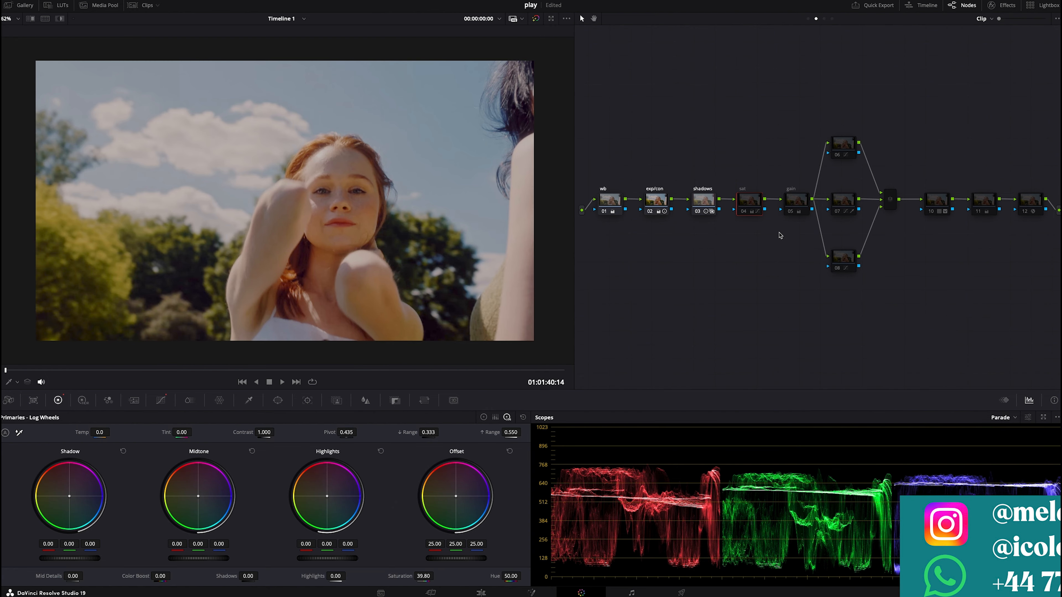
pyautogui.click(746, 214)
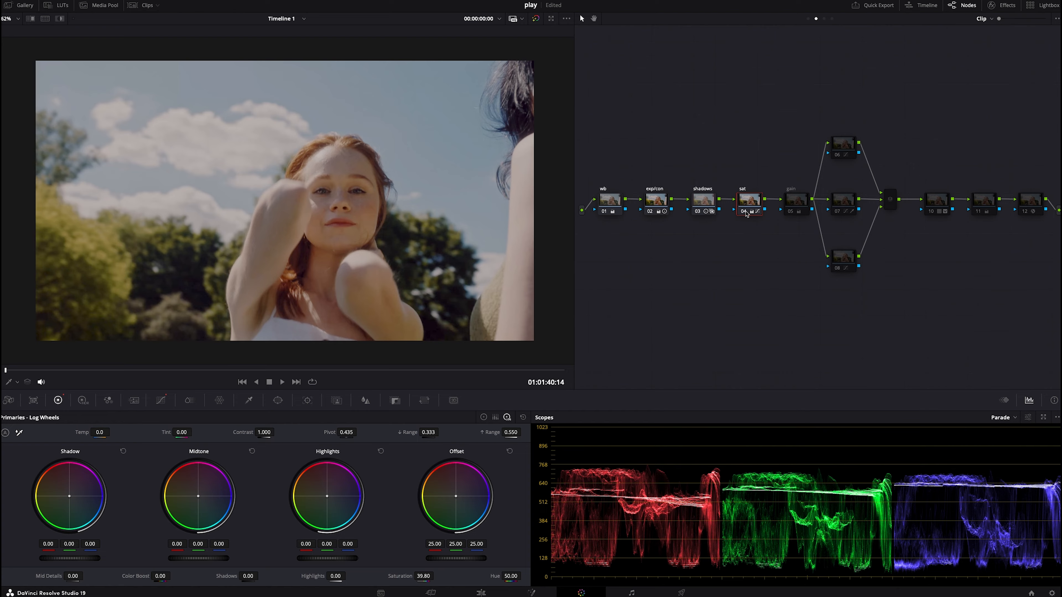
# - Scrub through the clip to review the current grade across several frames
pyautogui.click(314, 370)
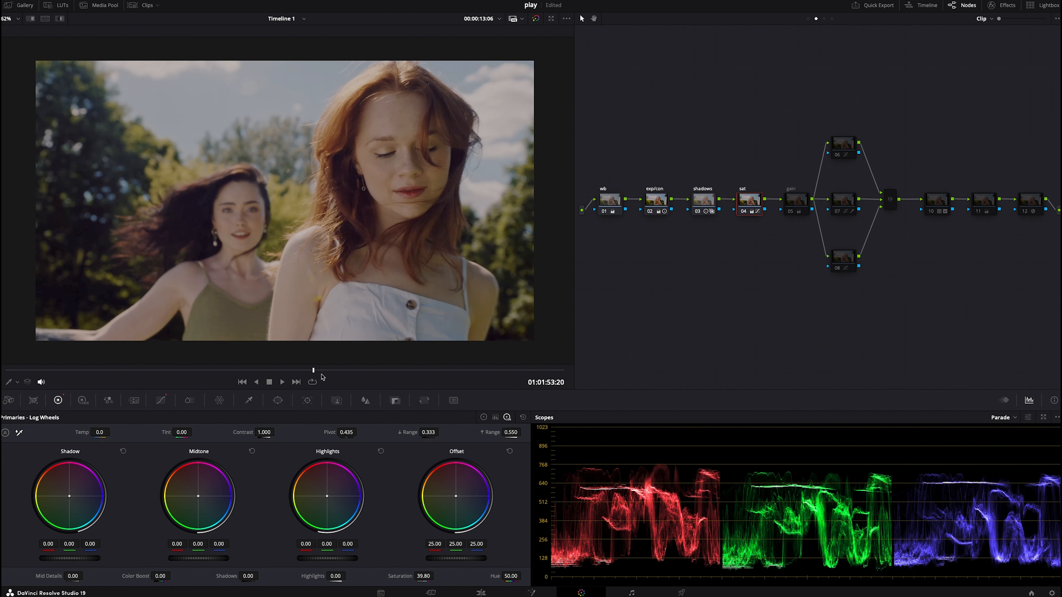
pyautogui.click(363, 371)
pyautogui.click(437, 371)
pyautogui.click(499, 370)
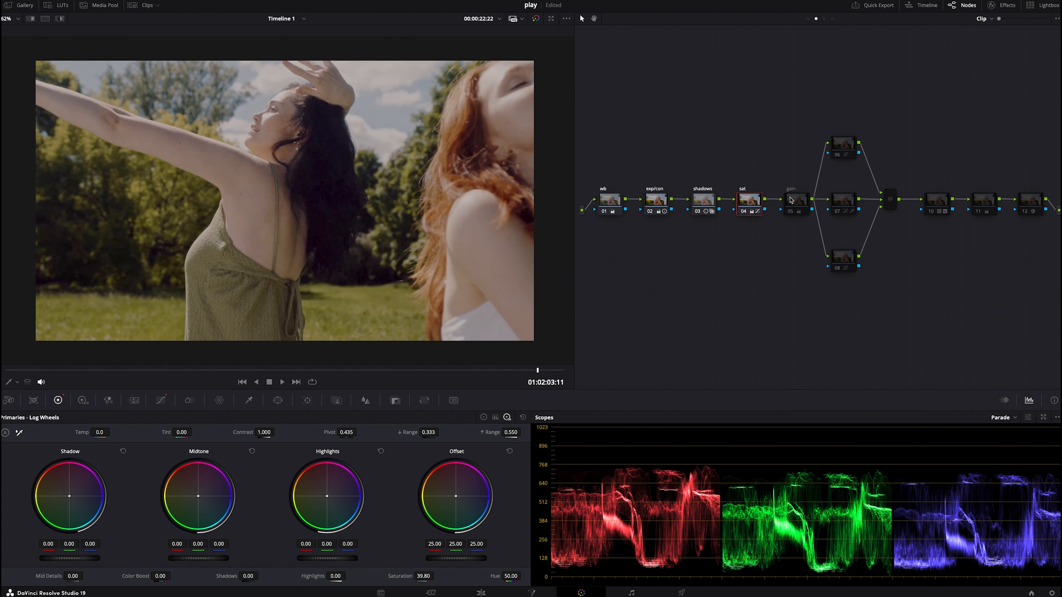
# - Enable the fifth node and relabel it as hsv
pyautogui.click(790, 210)
pyautogui.click(790, 211)
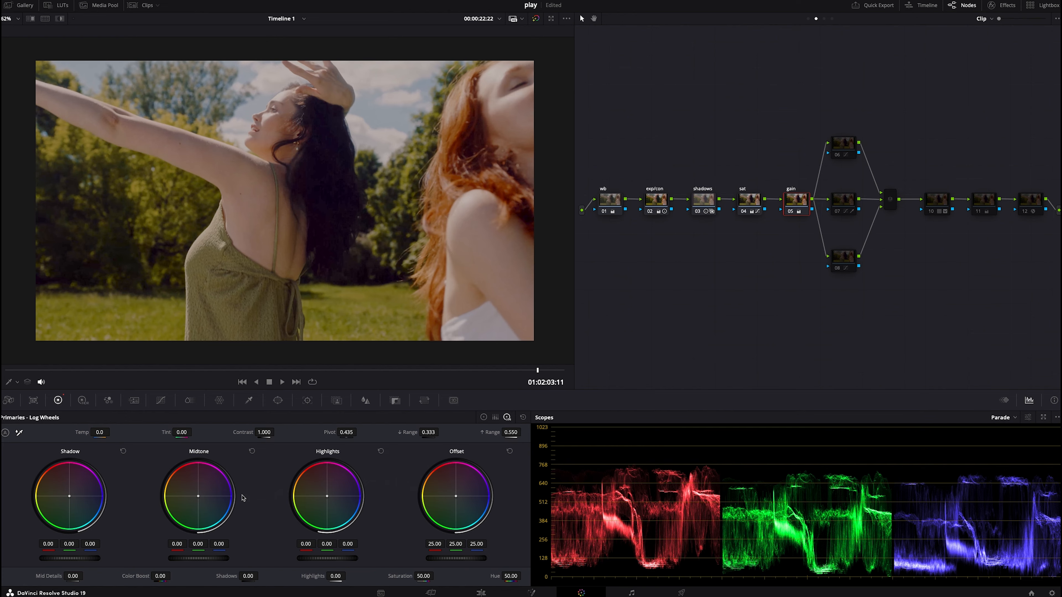
pyautogui.rightClick(789, 212)
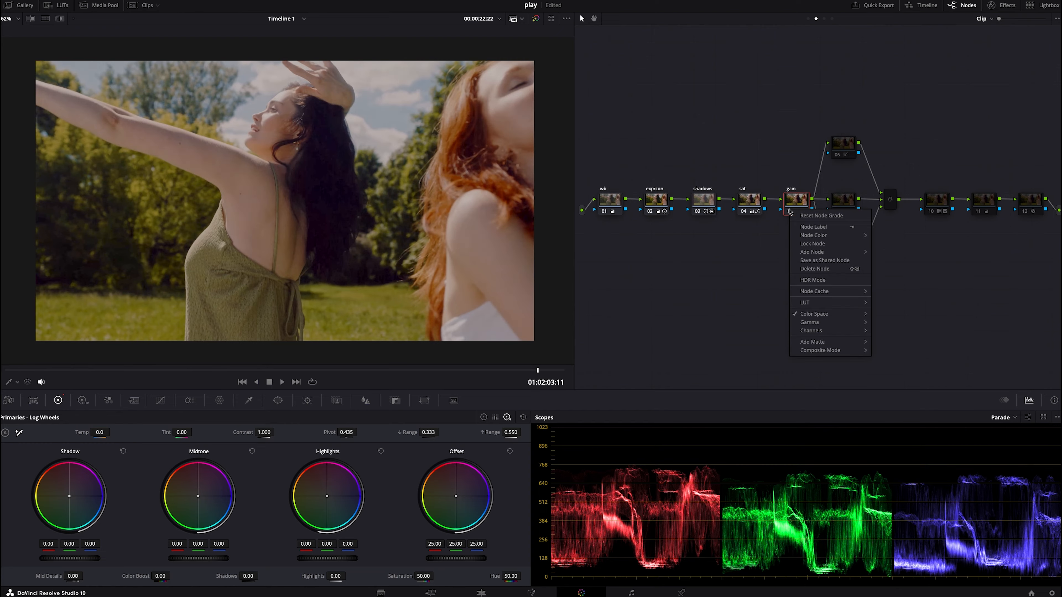
pyautogui.click(799, 200)
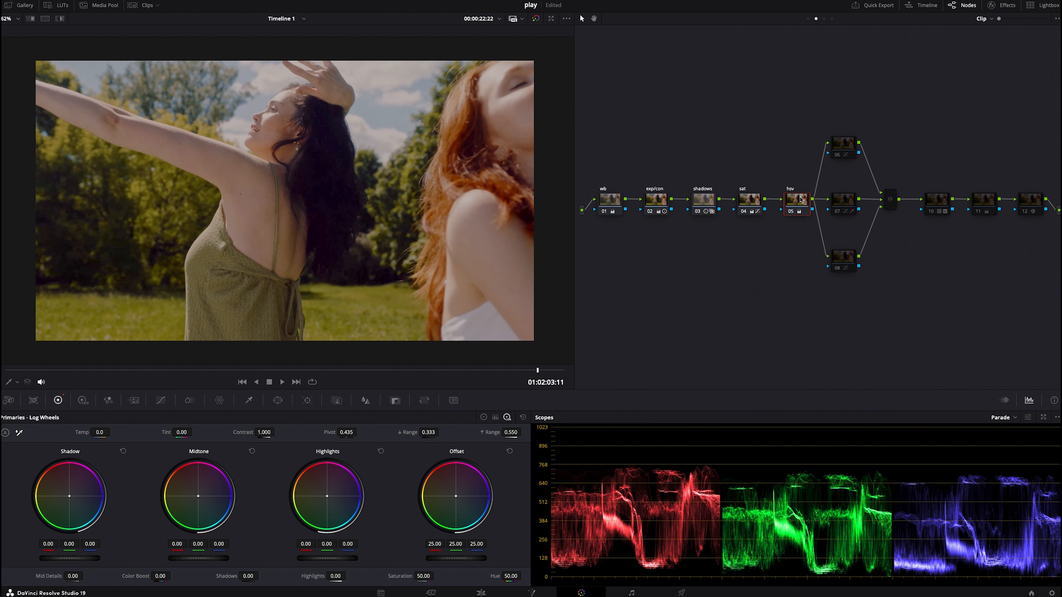
# - Inspect the hsv node's colour space setting and switch the primaries to Color Wheels
pyautogui.click(206, 370)
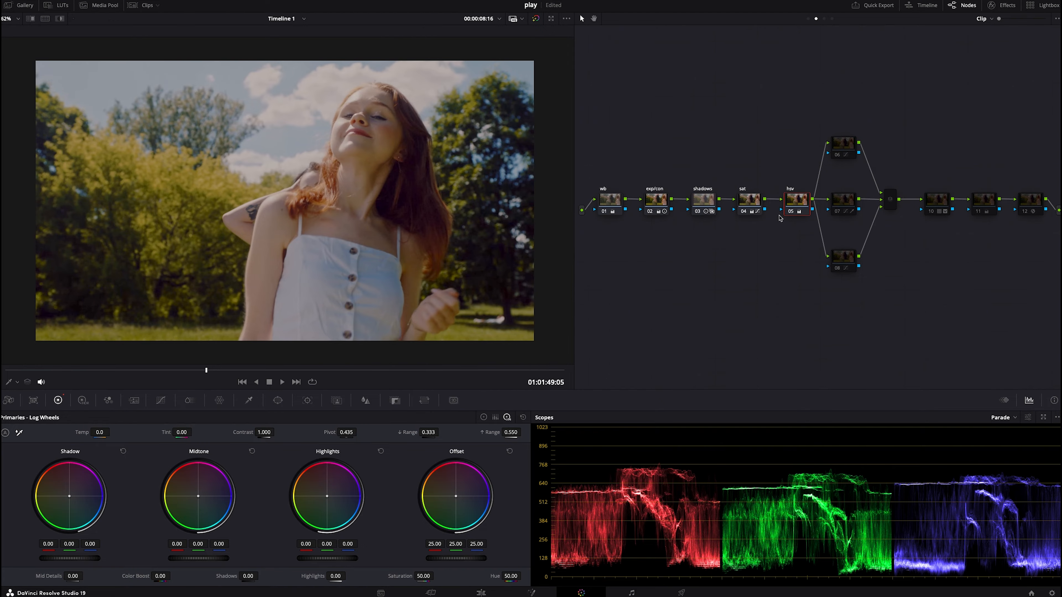
pyautogui.rightClick(787, 209)
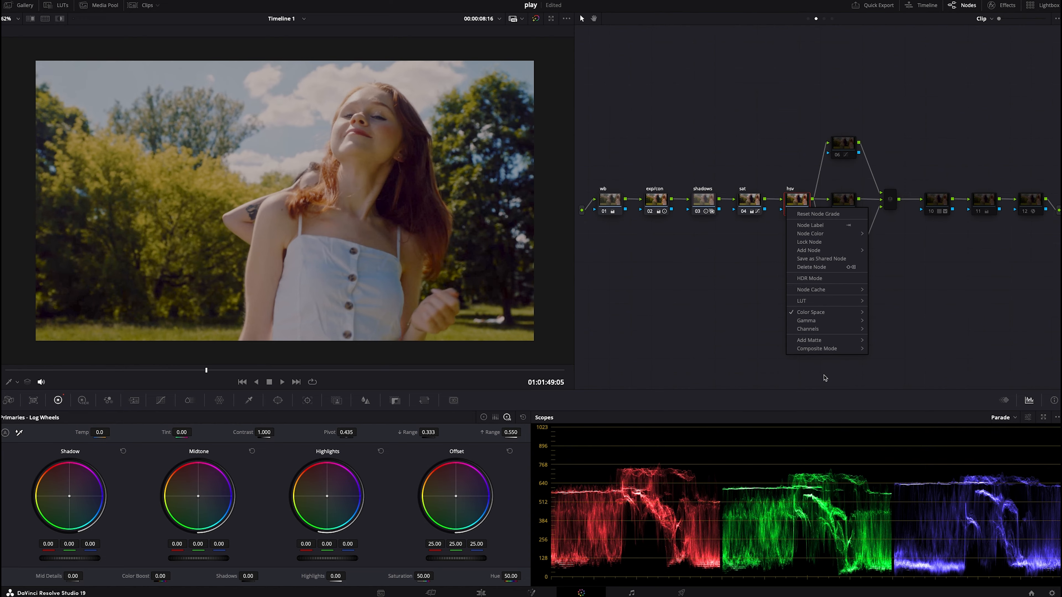
pyautogui.moveTo(834, 316)
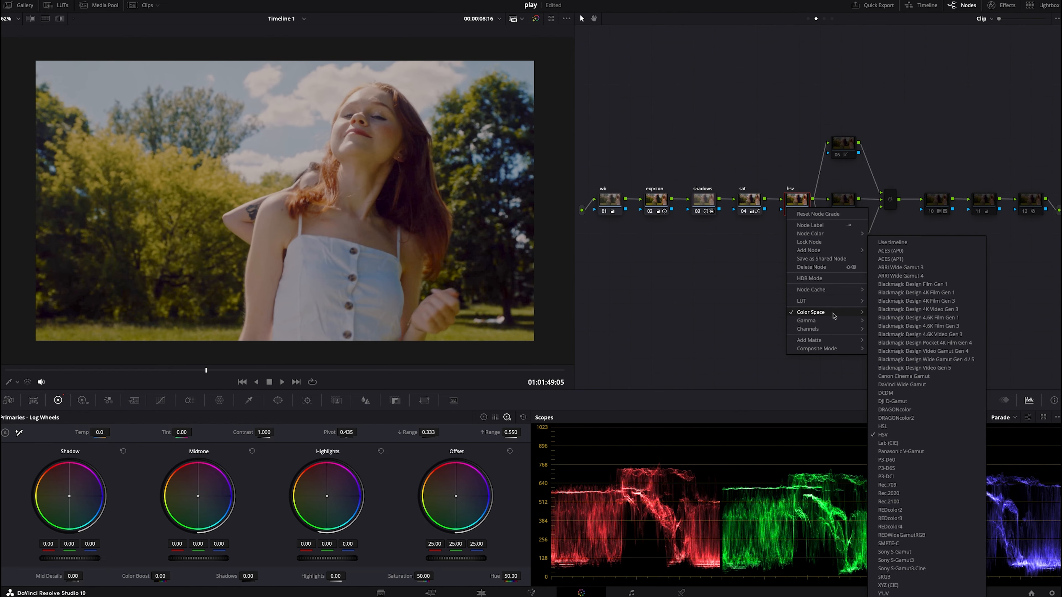
pyautogui.click(692, 329)
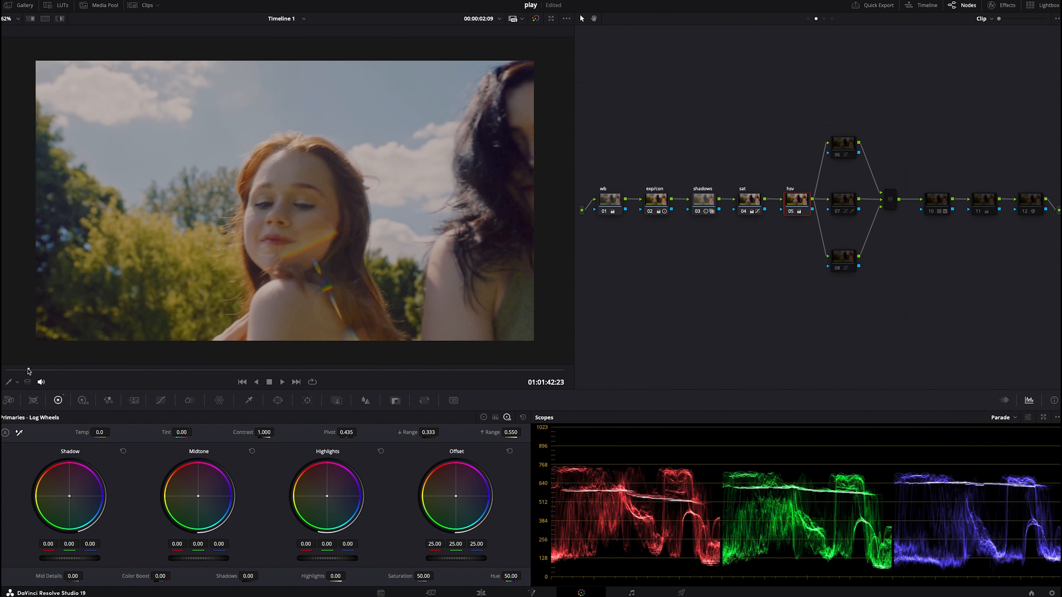
pyautogui.click(484, 417)
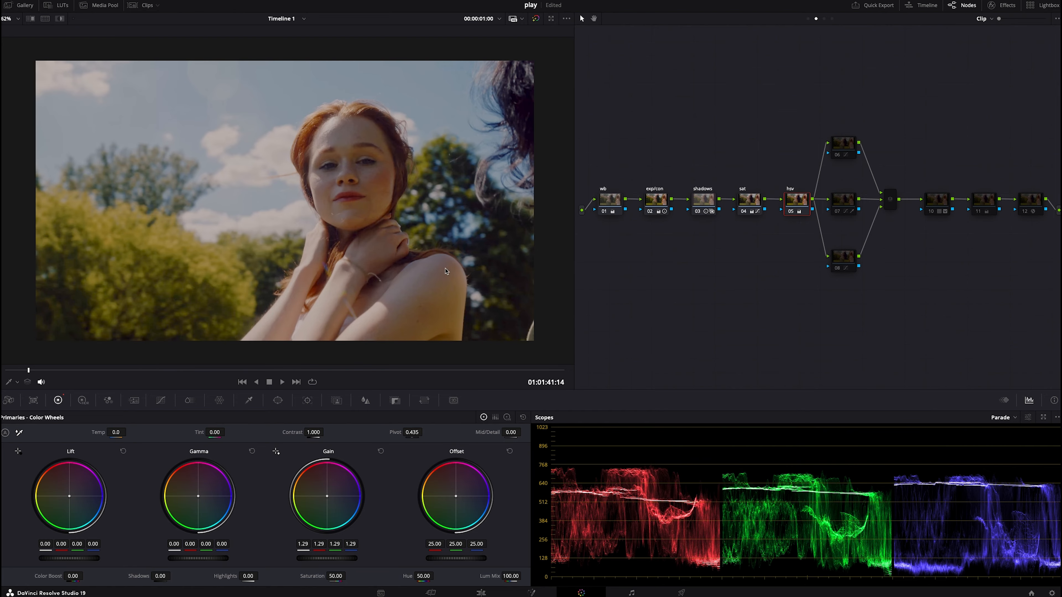
# - Enable the upper parallel node and inspect its Hue vs Hue curve
pyautogui.click(846, 149)
pyautogui.moveTo(838, 156); pyautogui.dragTo(838, 160)
pyautogui.click(161, 401)
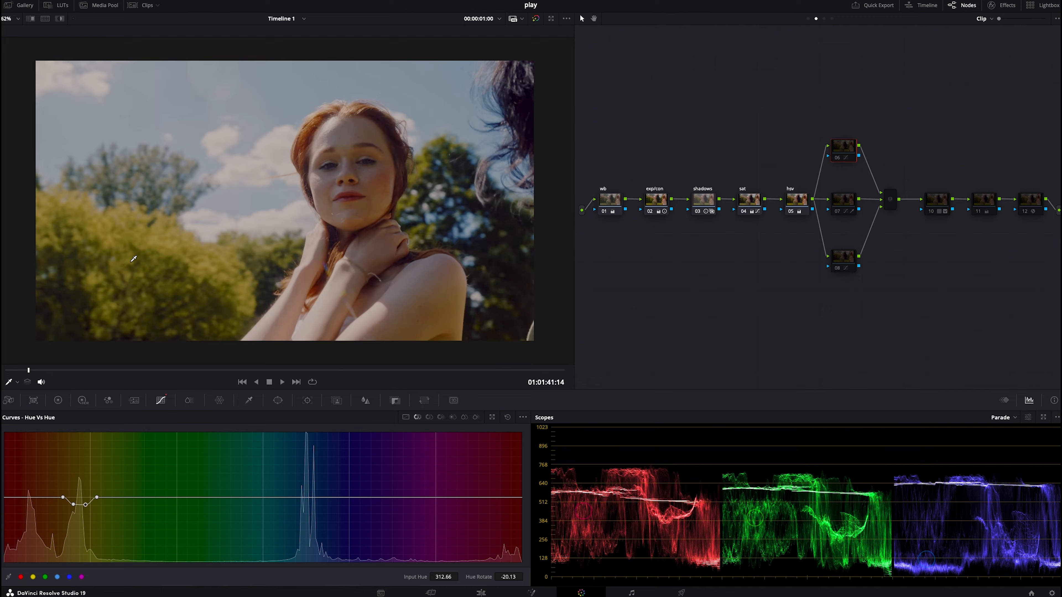
pyautogui.click(73, 505)
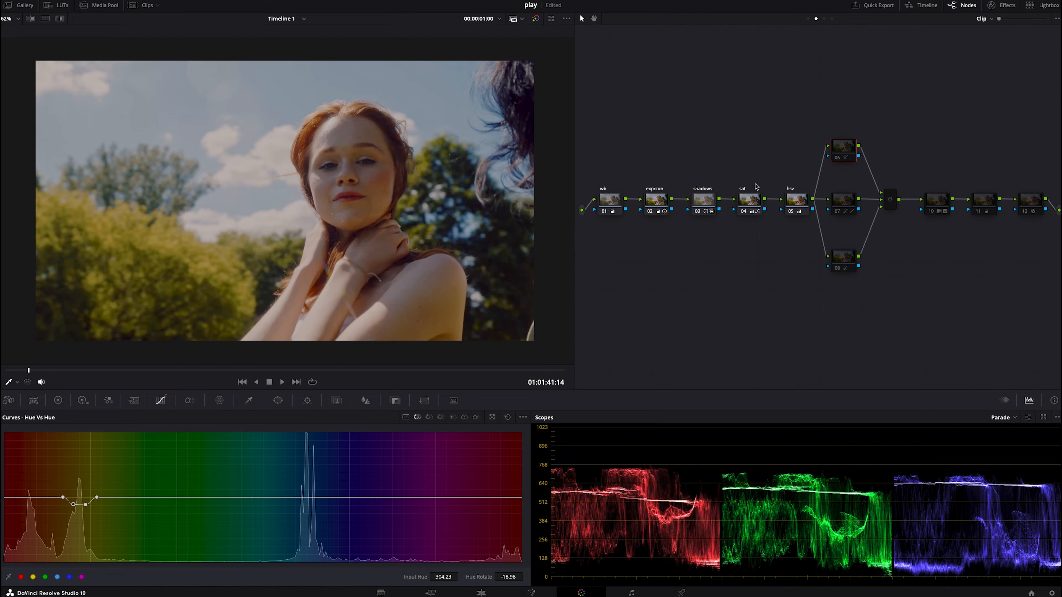
pyautogui.press('super+d')
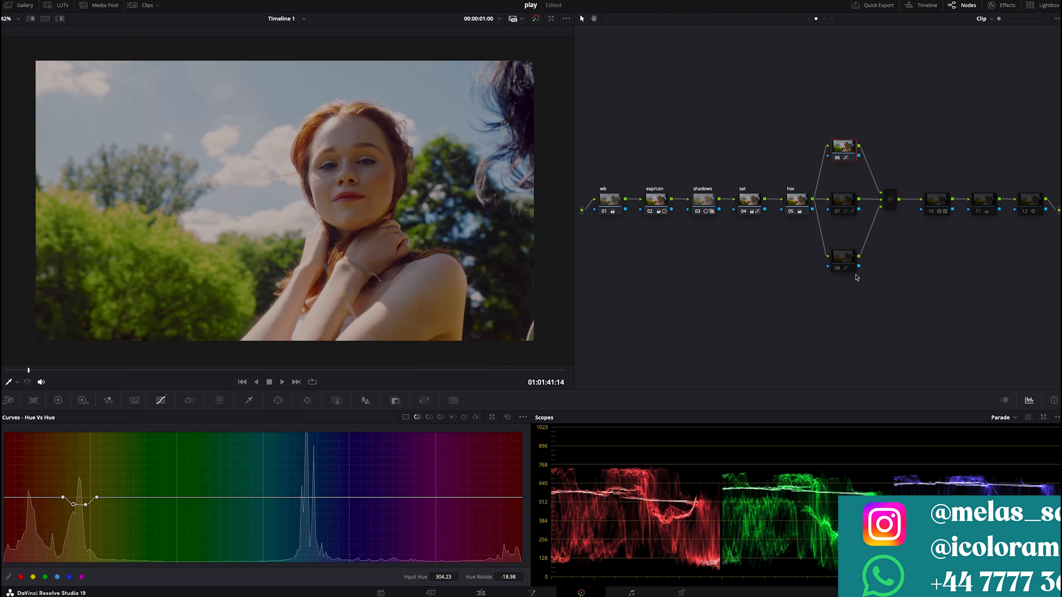
# - Select the middle parallel node and sample the sky with the qualifier, showing the highlight
pyautogui.click(849, 199)
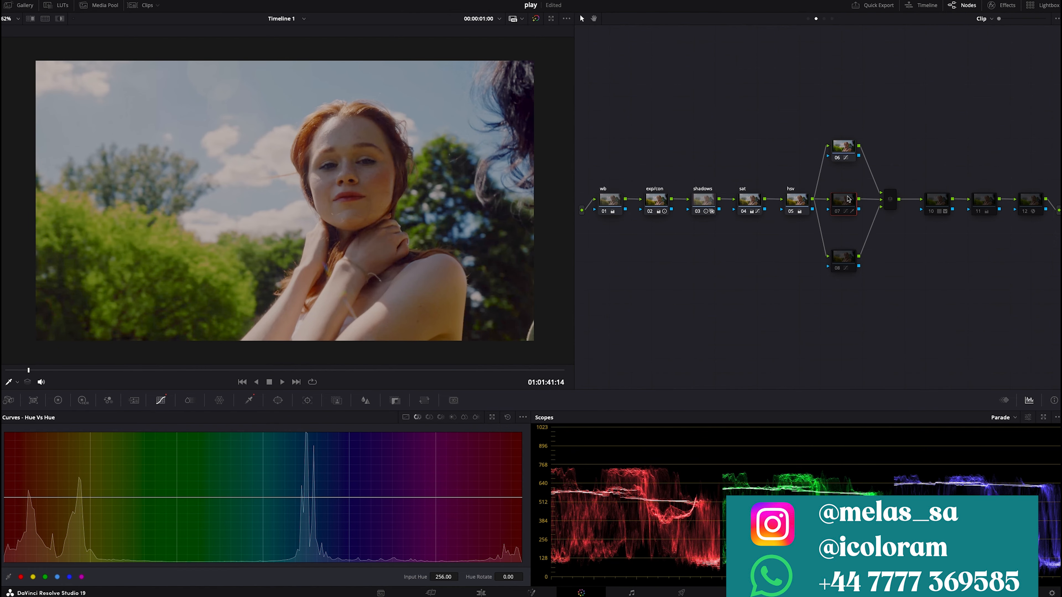
pyautogui.click(248, 400)
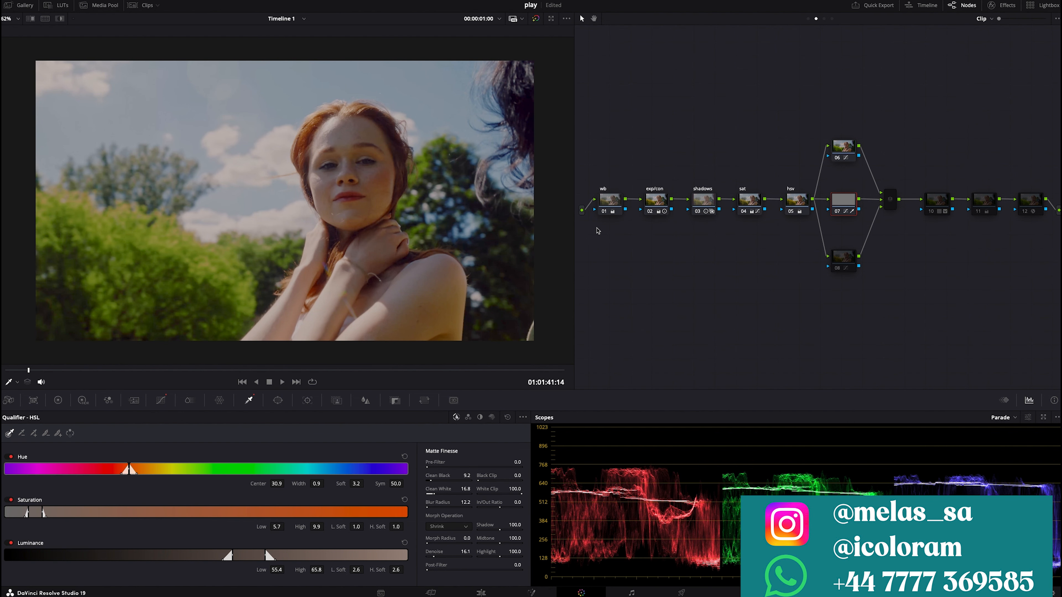
pyautogui.press('space')
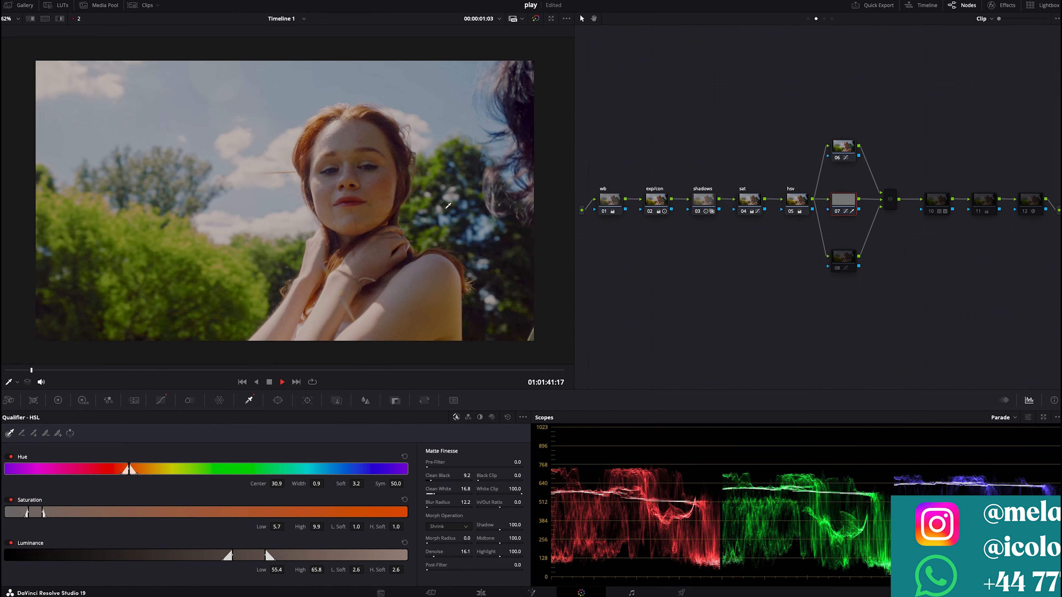
pyautogui.press('space')
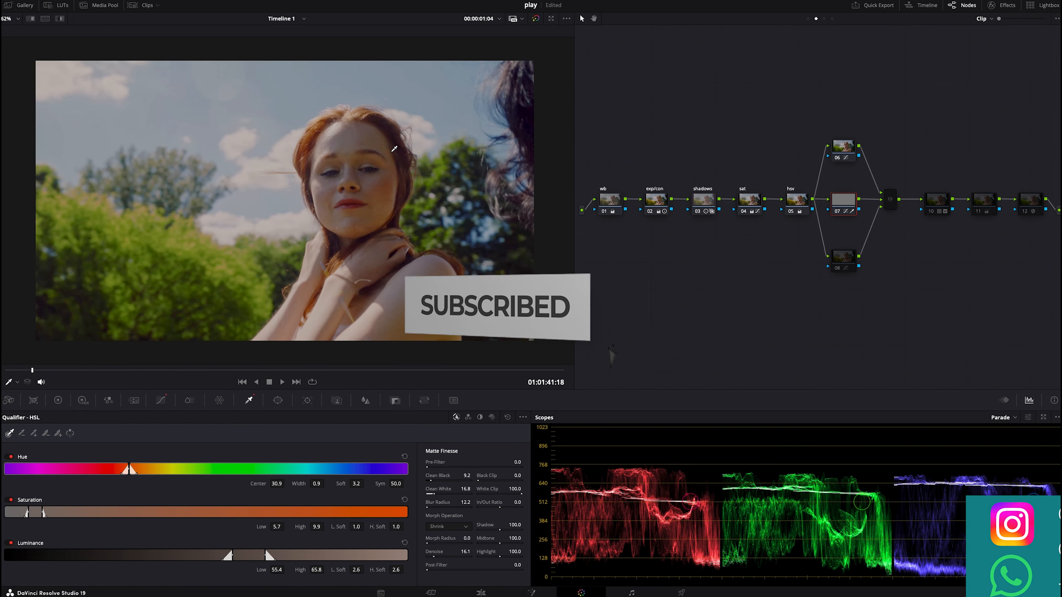
pyautogui.click(394, 148)
pyautogui.hotkey('shift', 'h')
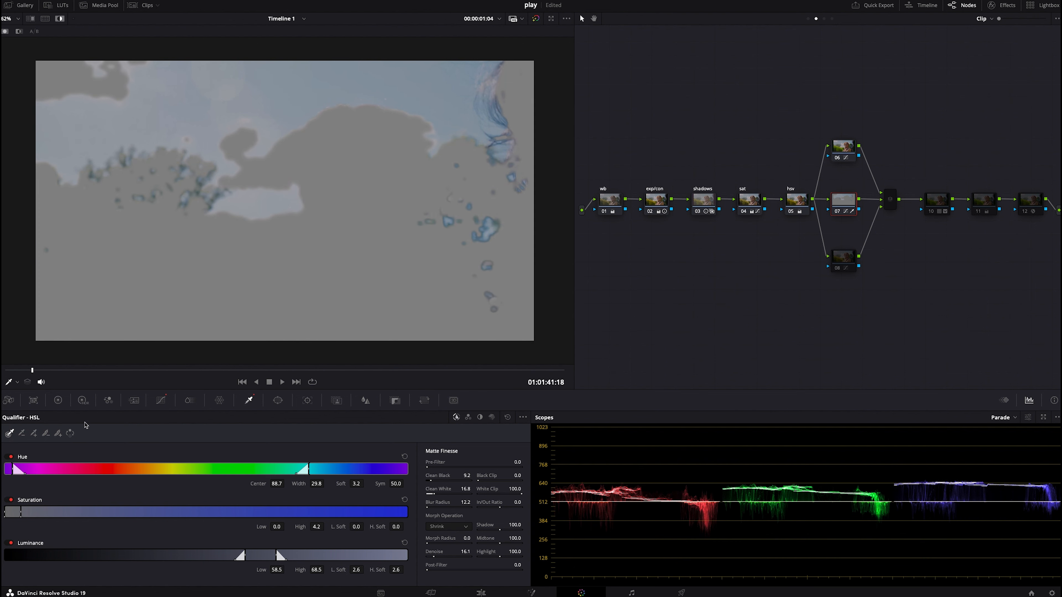
# - Cool the qualified sky by setting Temp to -220
pyautogui.click(58, 400)
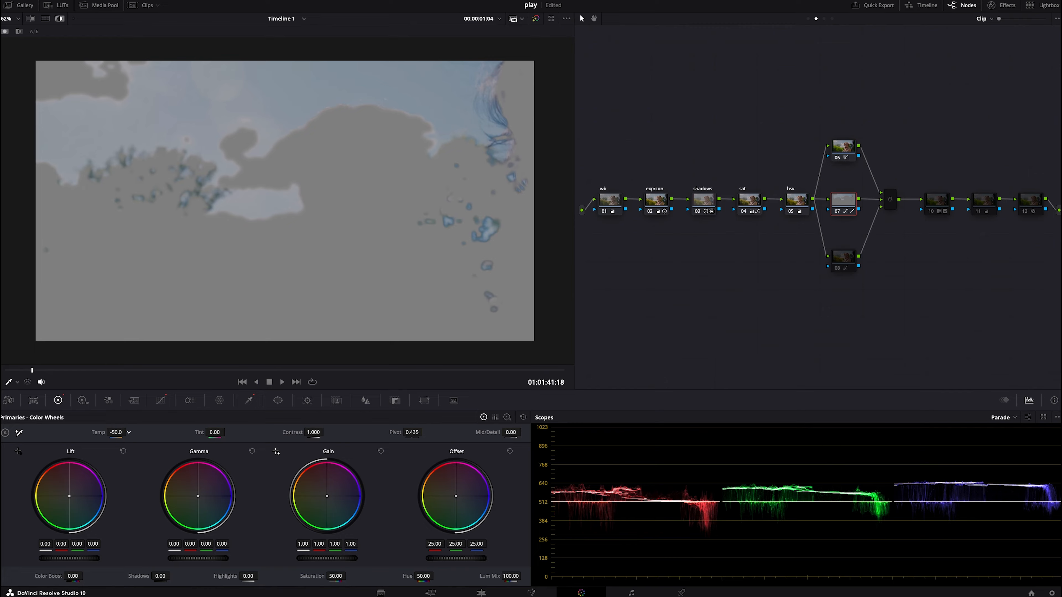
pyautogui.moveTo(116, 433); pyautogui.dragTo(111, 432)
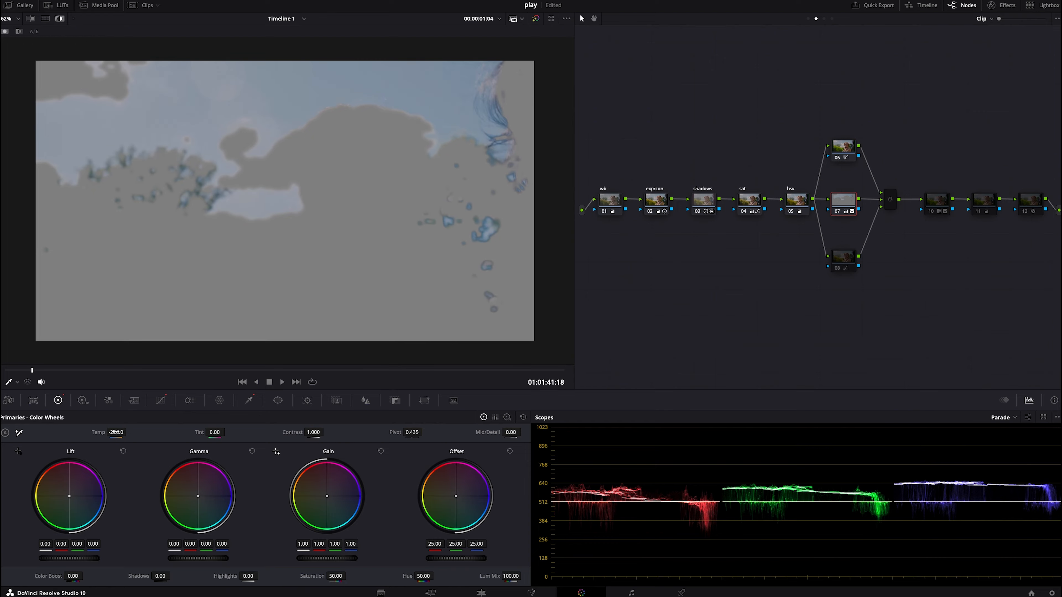
pyautogui.hotkey('shift', 'h')
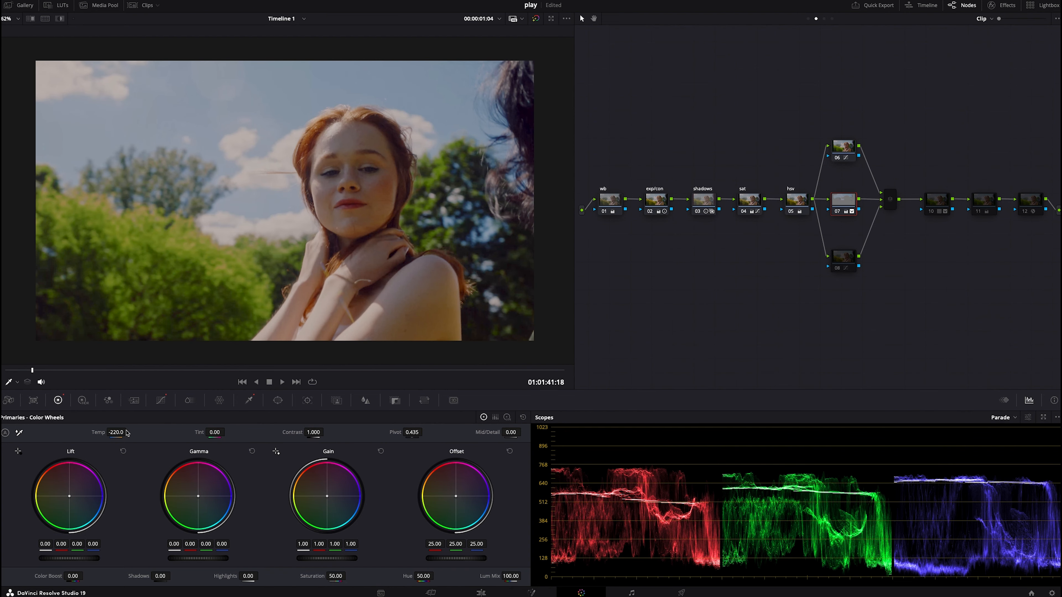
# - Toggle the sky node off and on while playing to compare the image
pyautogui.press('super+d')
pyautogui.press('super+d')
pyautogui.press('super+d')
pyautogui.press('super+d')
pyautogui.click(282, 382)
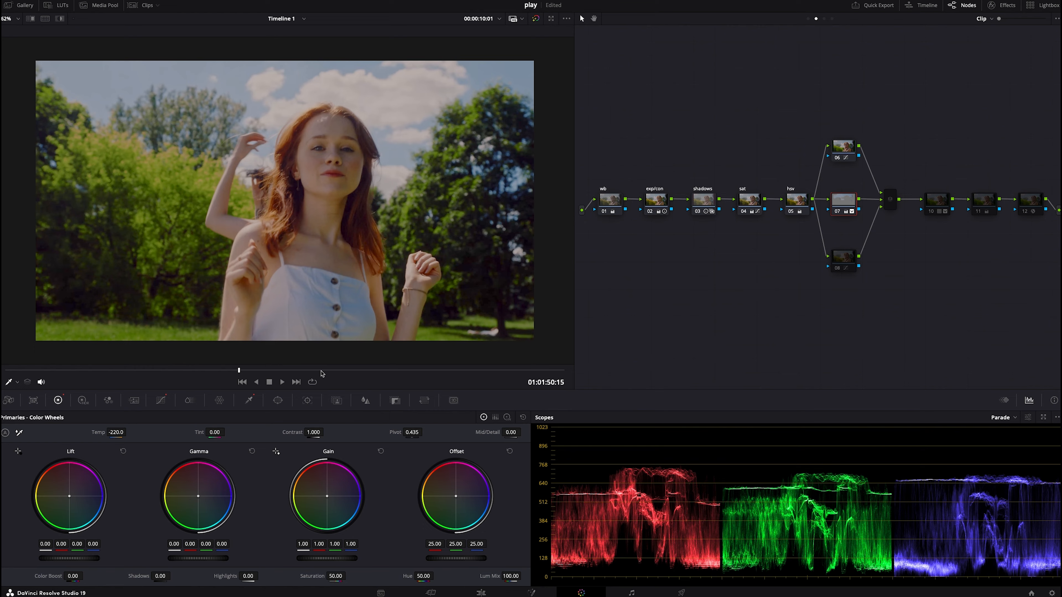
pyautogui.press('super+d')
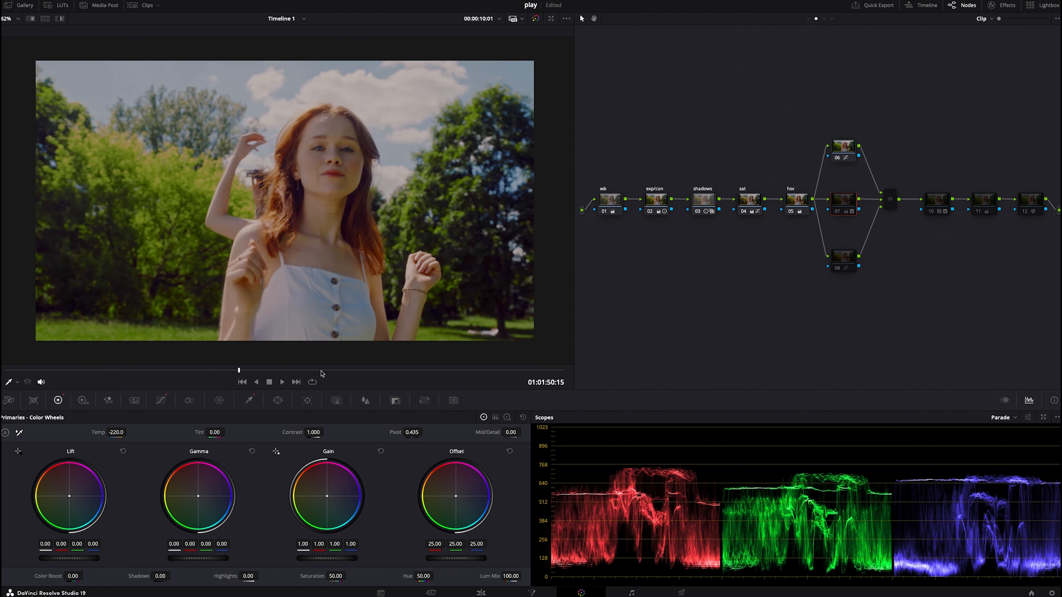
pyautogui.press('super+d')
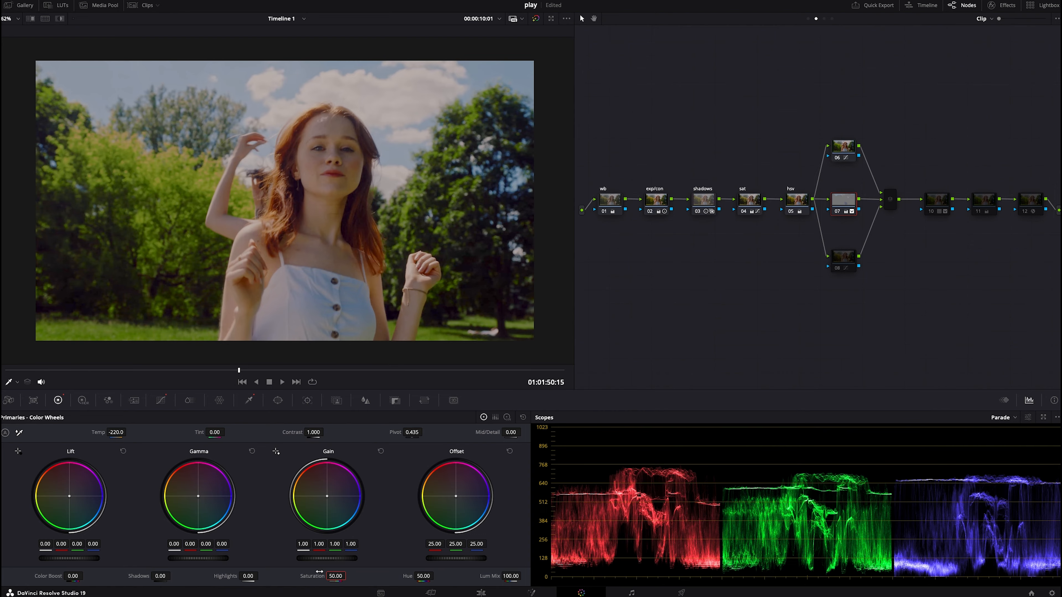
# - Raise the sky node's saturation to 53.20
pyautogui.moveTo(314, 576); pyautogui.dragTo(311, 576)
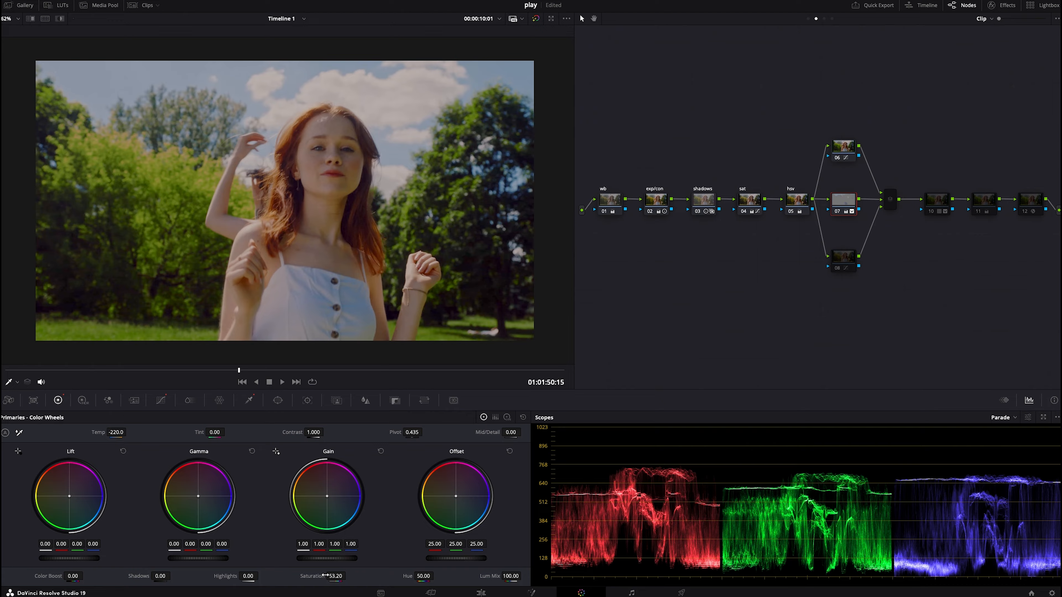
pyautogui.moveTo(103, 371); pyautogui.dragTo(37, 376)
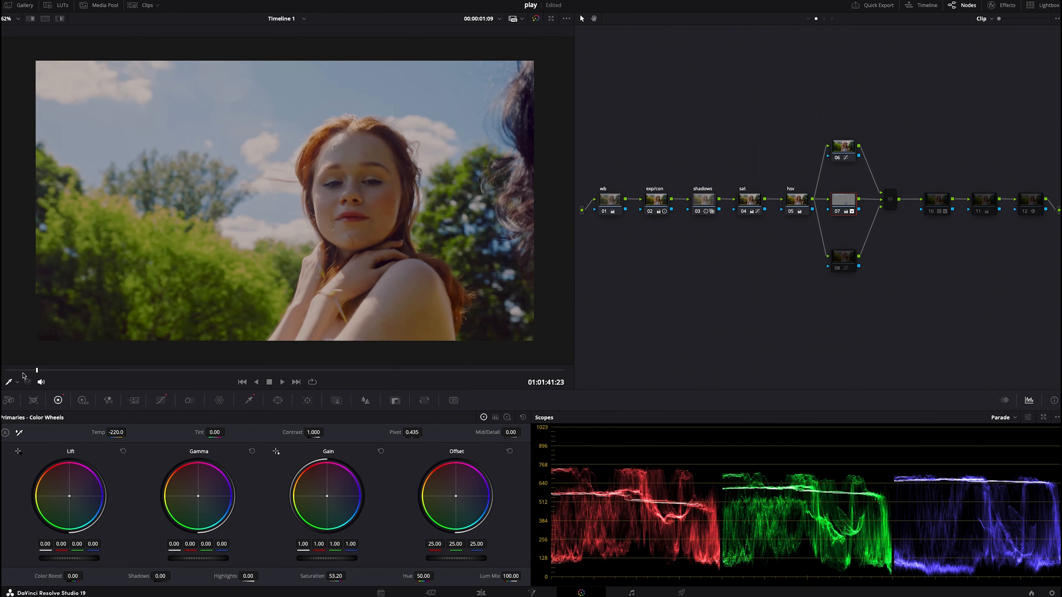
pyautogui.moveTo(19, 372); pyautogui.dragTo(9, 371)
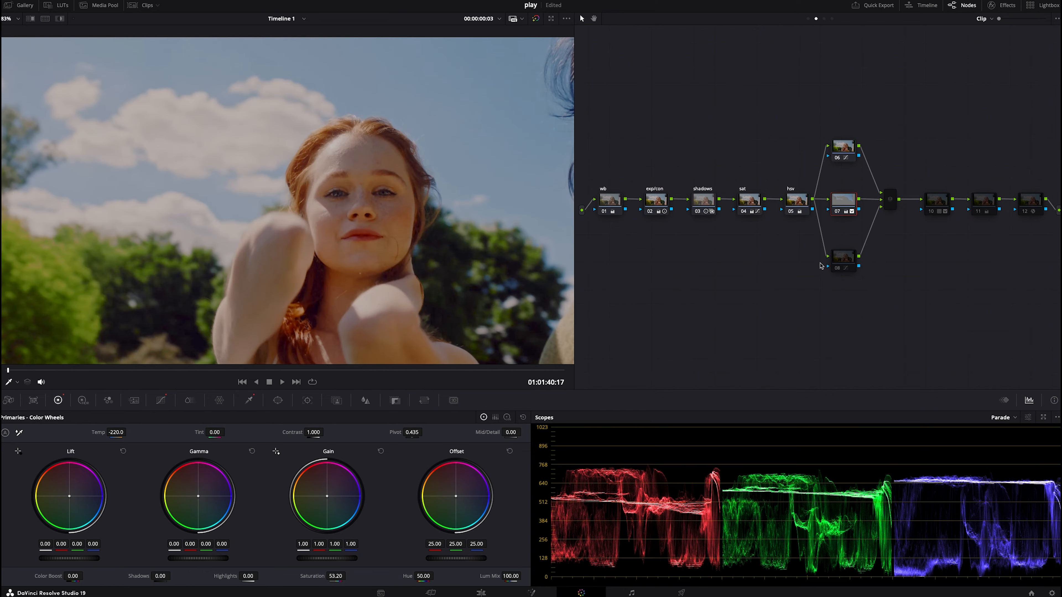
# - On the lower parallel node, sample the face's hue and lift it on the Hue vs Sat curve to 1.10
pyautogui.click(849, 267)
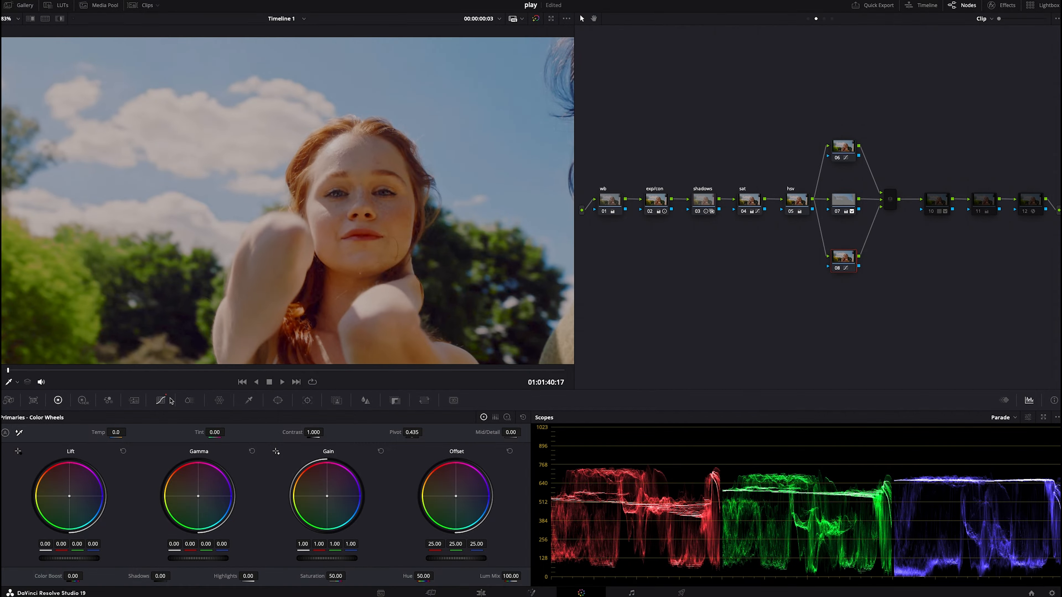
pyautogui.click(161, 401)
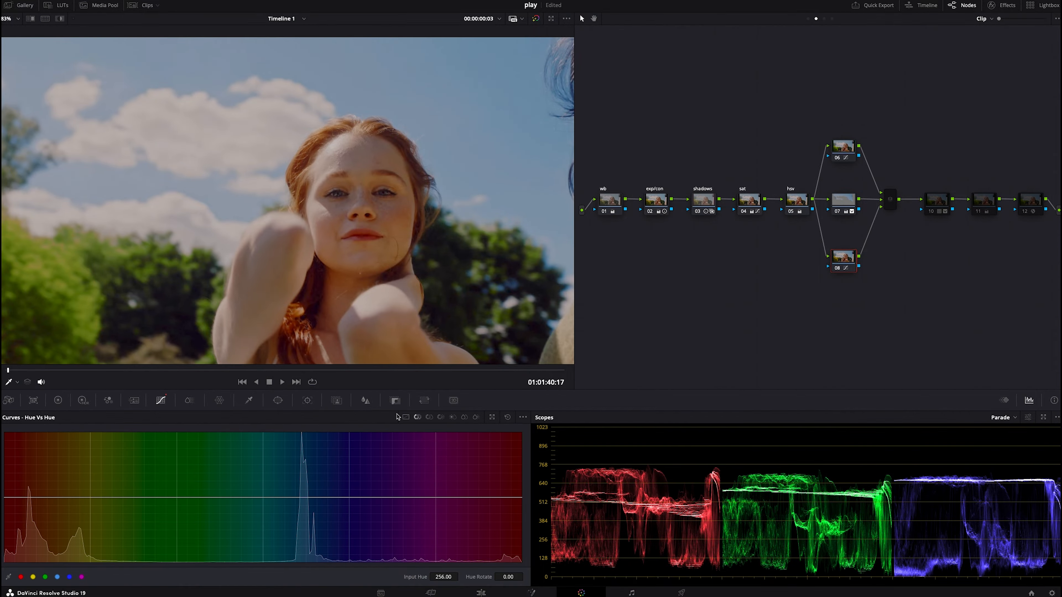
pyautogui.click(427, 419)
pyautogui.click(507, 418)
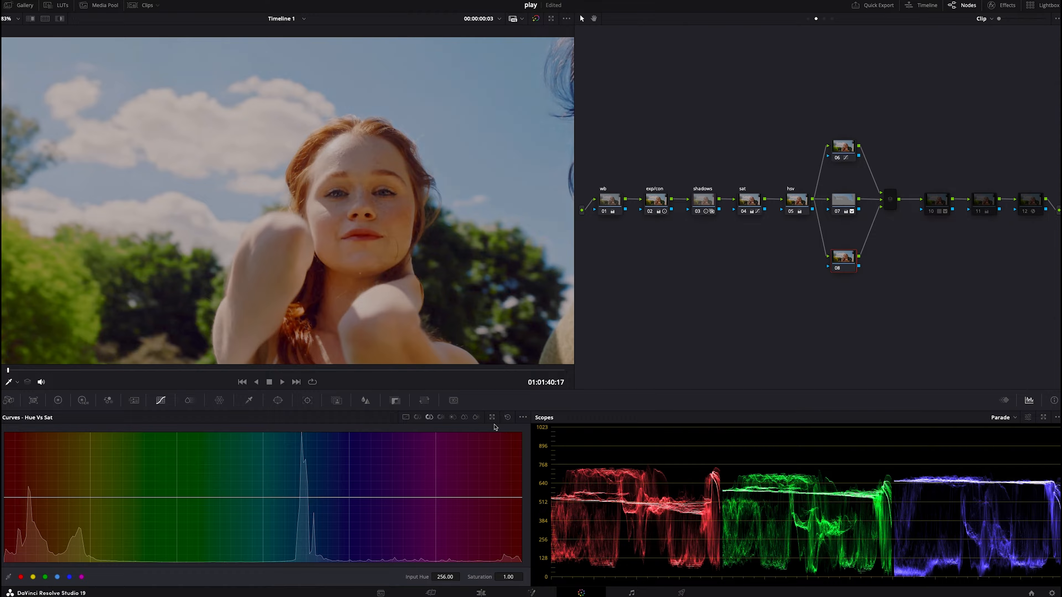
pyautogui.click(343, 150)
pyautogui.moveTo(30, 498); pyautogui.dragTo(32, 493)
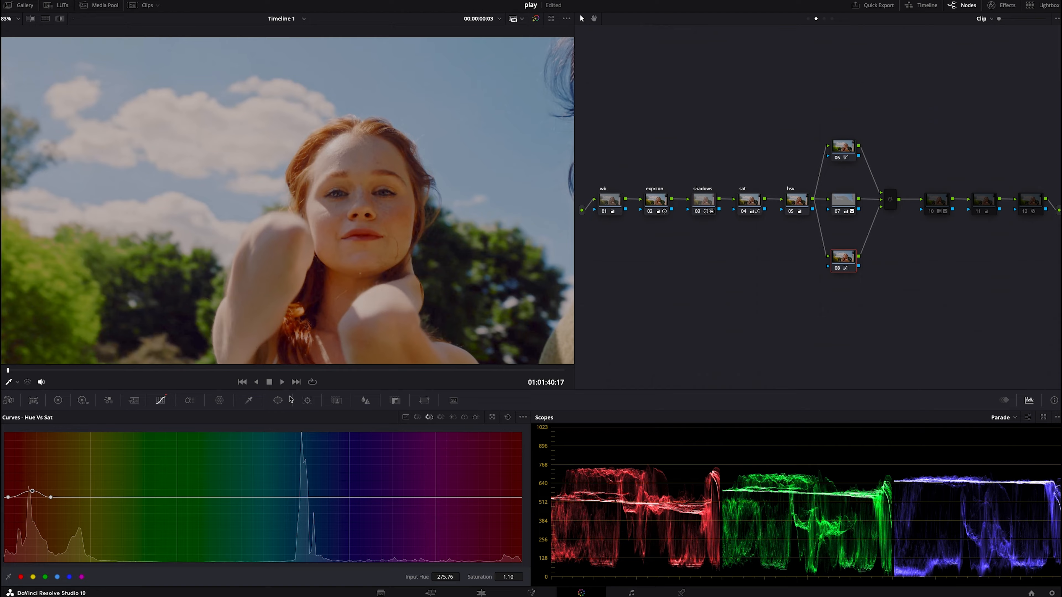
# - Add a circular window and move it over the face
pyautogui.click(272, 401)
pyautogui.click(14, 477)
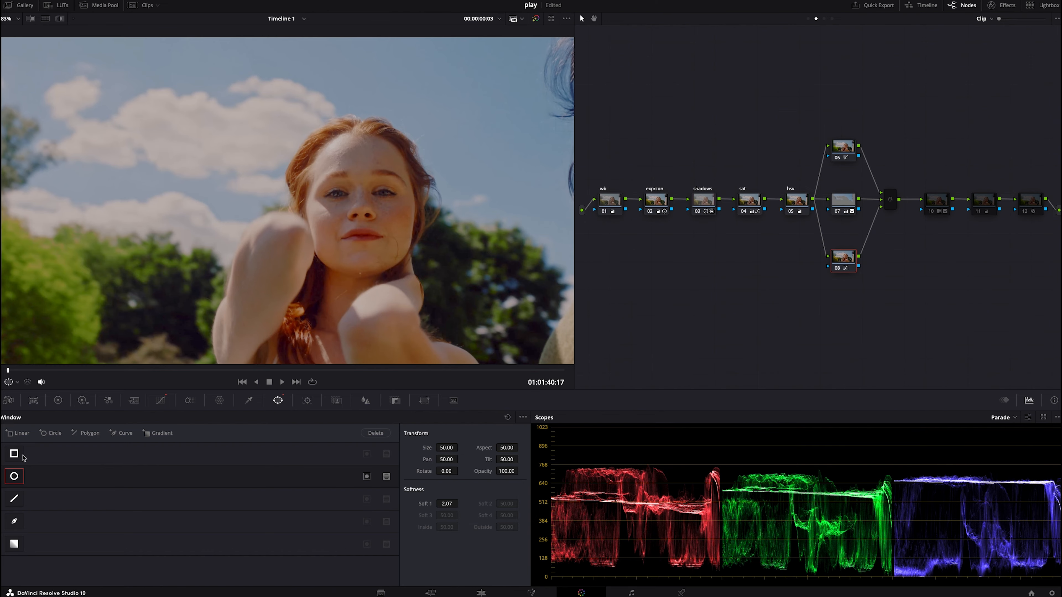
pyautogui.moveTo(309, 256); pyautogui.dragTo(392, 234)
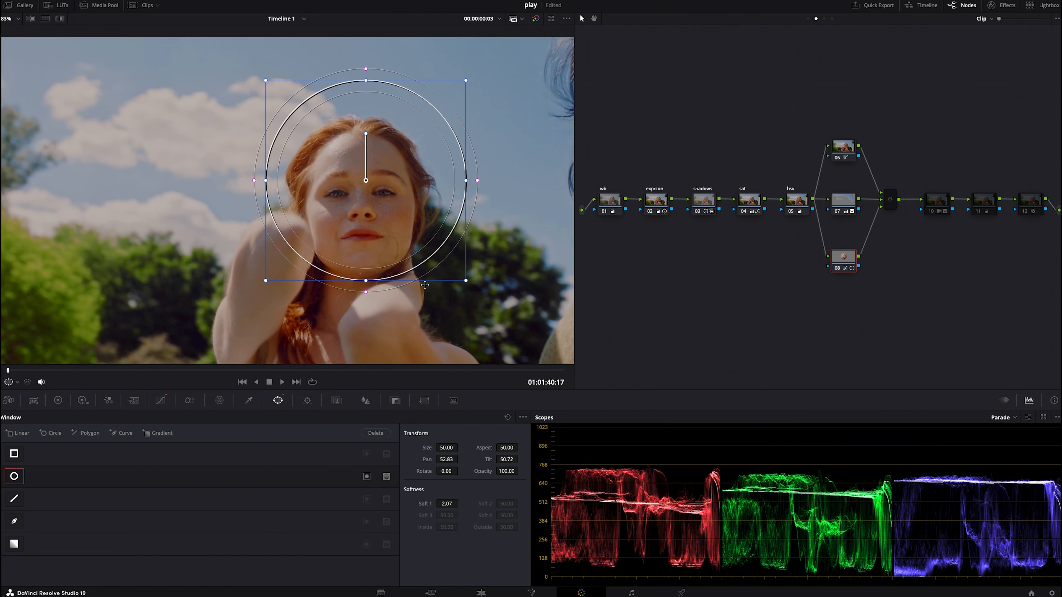
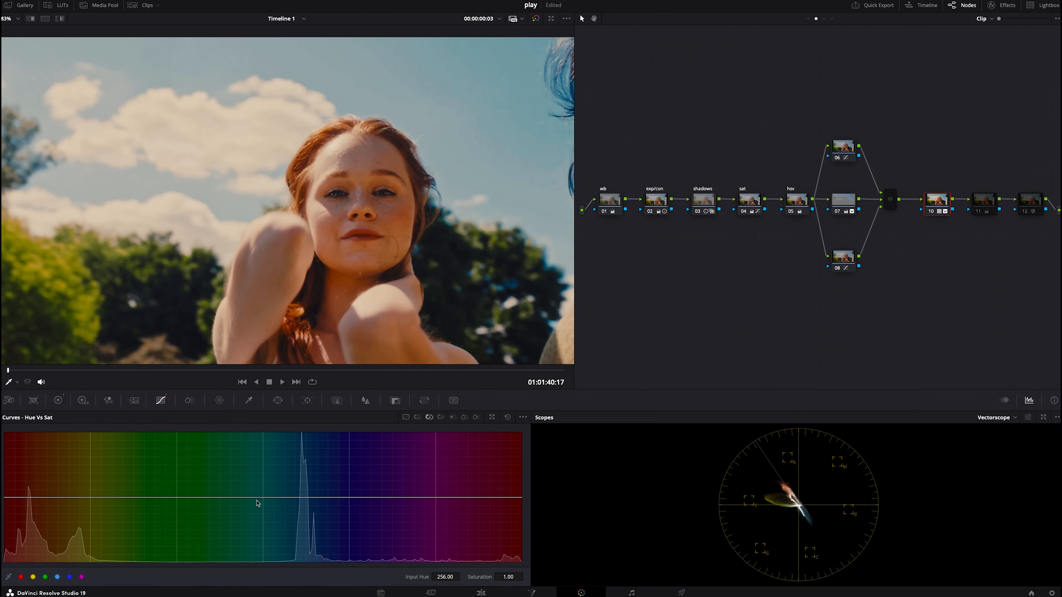
# - Reset the custom curve, then lift its black point, lower its white point and raise a midtone point for a faded contrast
pyautogui.click(405, 417)
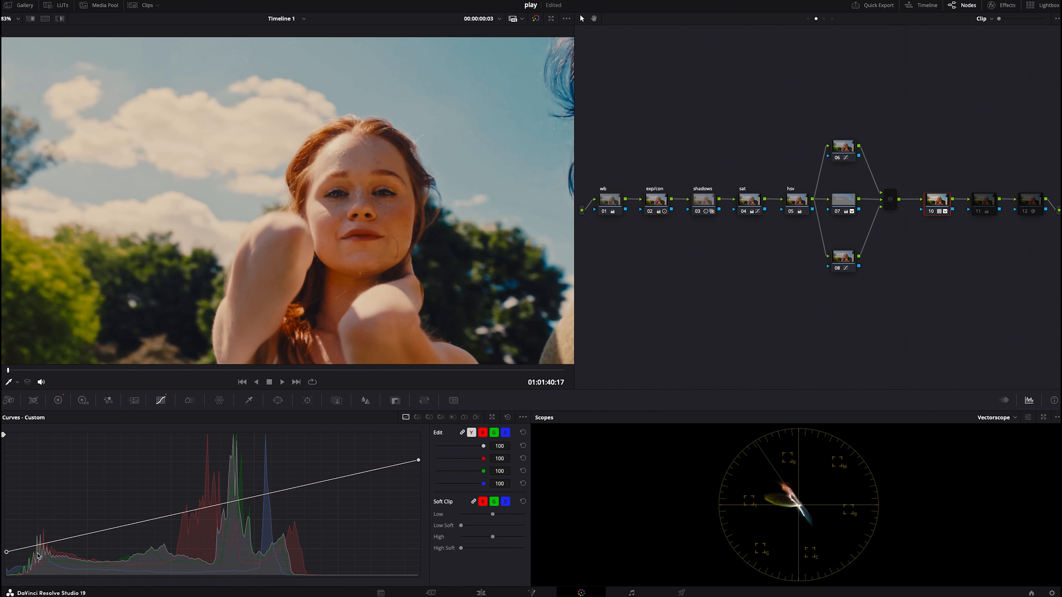
pyautogui.click(507, 417)
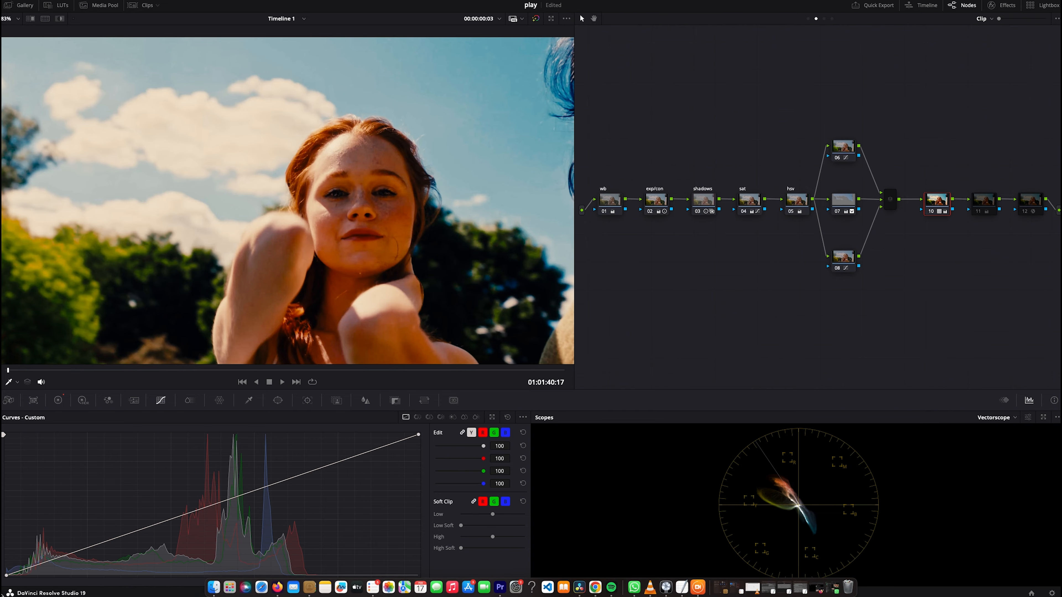
pyautogui.moveTo(7, 575); pyautogui.dragTo(6, 555)
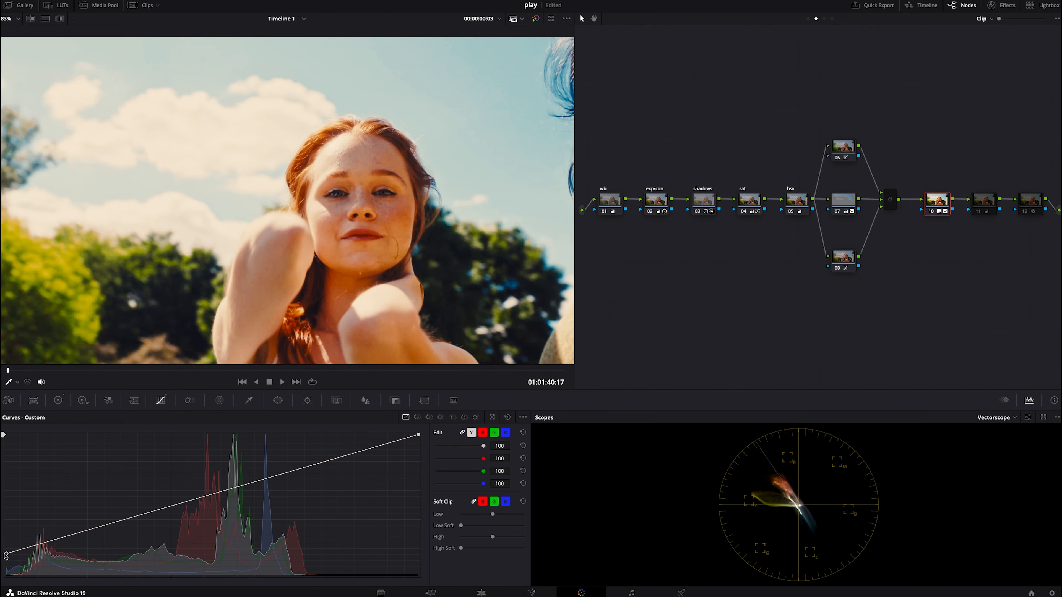
pyautogui.moveTo(4, 554); pyautogui.dragTo(14, 550)
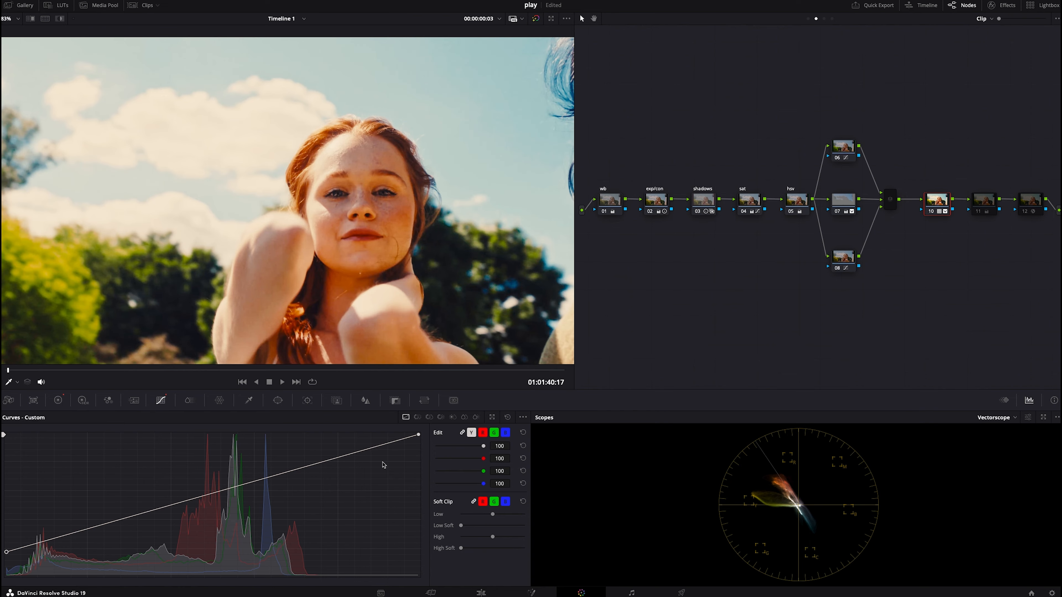
pyautogui.moveTo(418, 436); pyautogui.dragTo(419, 452)
pyautogui.click(149, 517)
pyautogui.moveTo(149, 517); pyautogui.dragTo(186, 509)
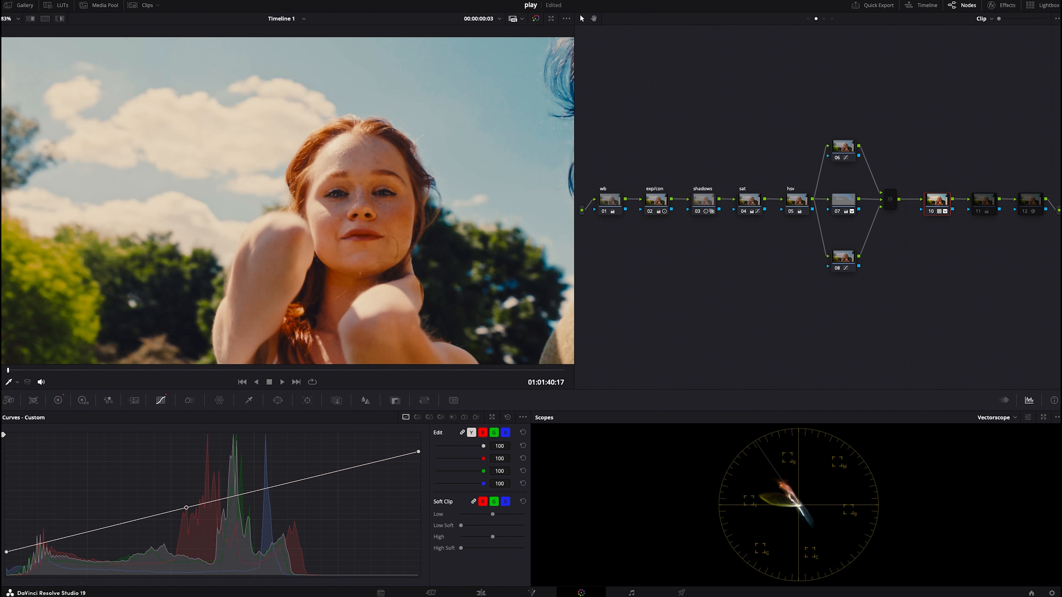
pyautogui.moveTo(6, 552); pyautogui.dragTo(6, 550)
# - On the top parallel node, lower the green boost on the Hue vs Sat curve and reduce the sampled foliage yellow to 0.82
pyautogui.click(522, 370)
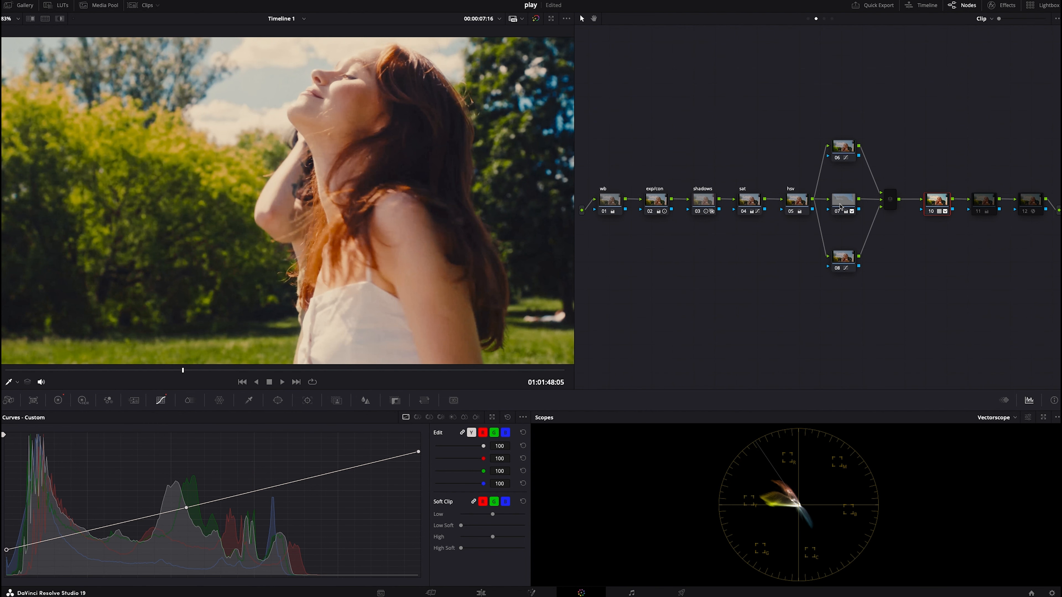
pyautogui.click(842, 152)
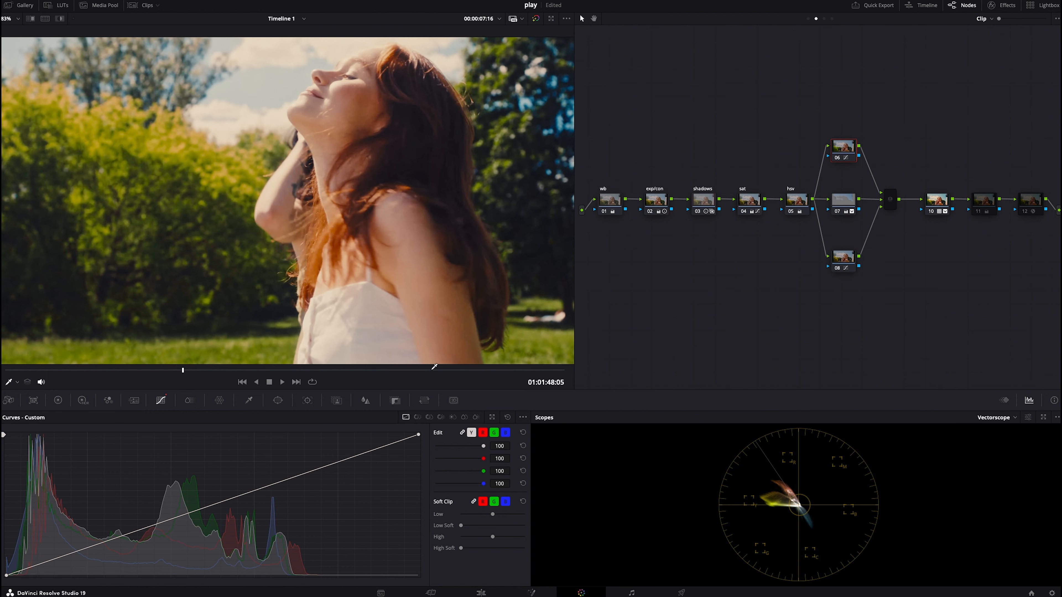
pyautogui.click(429, 418)
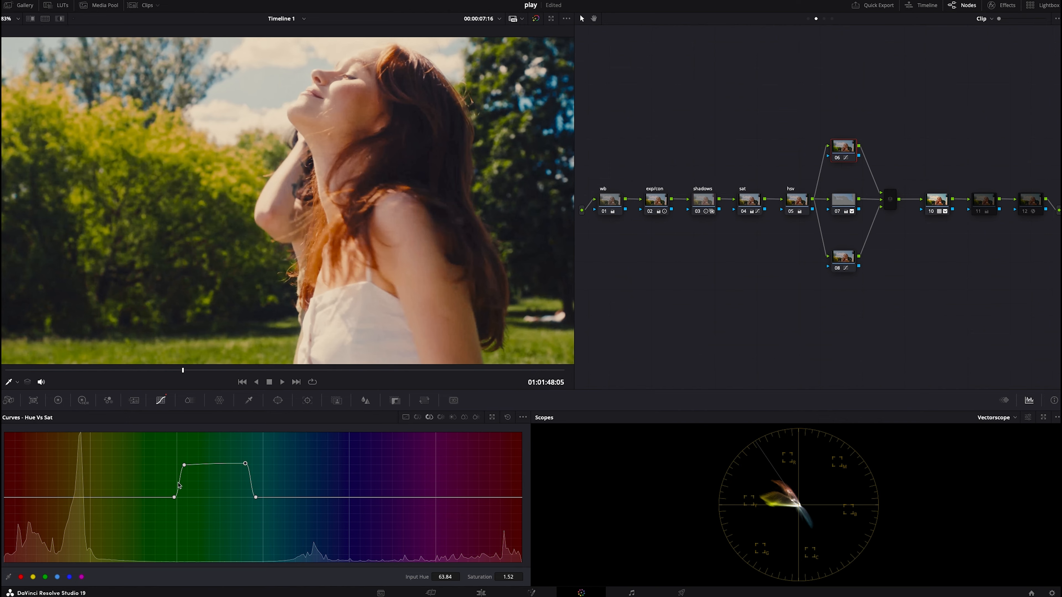
pyautogui.moveTo(183, 469); pyautogui.dragTo(184, 484)
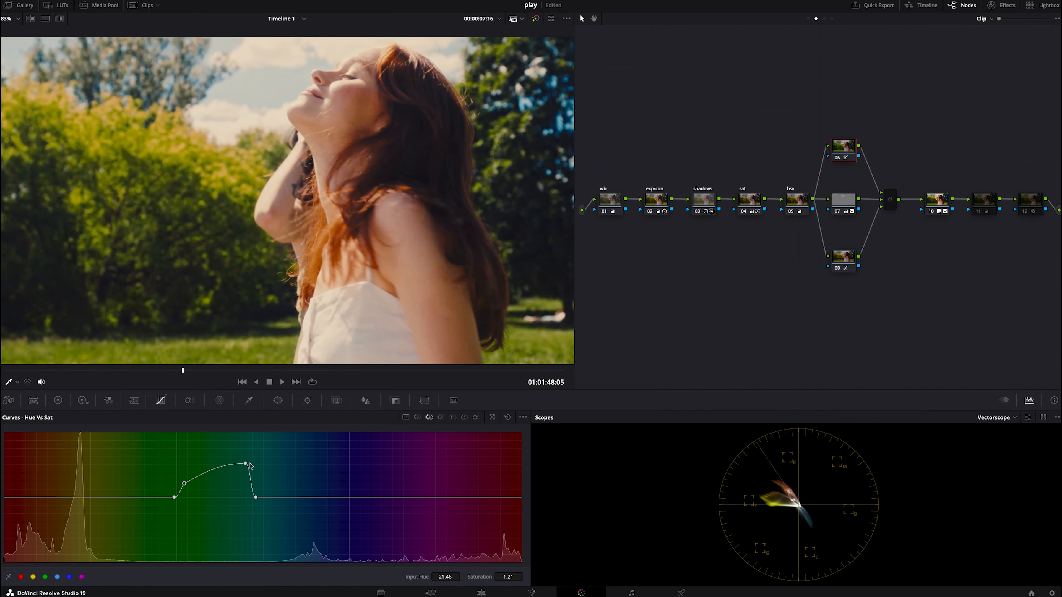
pyautogui.moveTo(244, 465); pyautogui.dragTo(247, 487)
pyautogui.click(170, 179)
pyautogui.moveTo(73, 498); pyautogui.dragTo(73, 511)
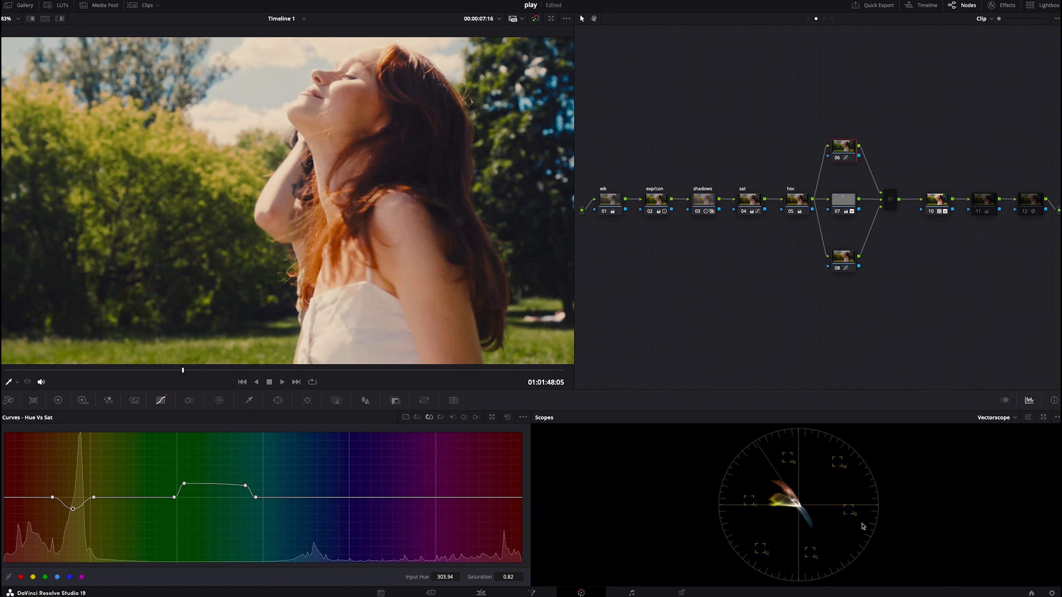
# - Compare the graded image with all grading bypassed in full-screen view
pyautogui.hotkey('ctrl', 'f')
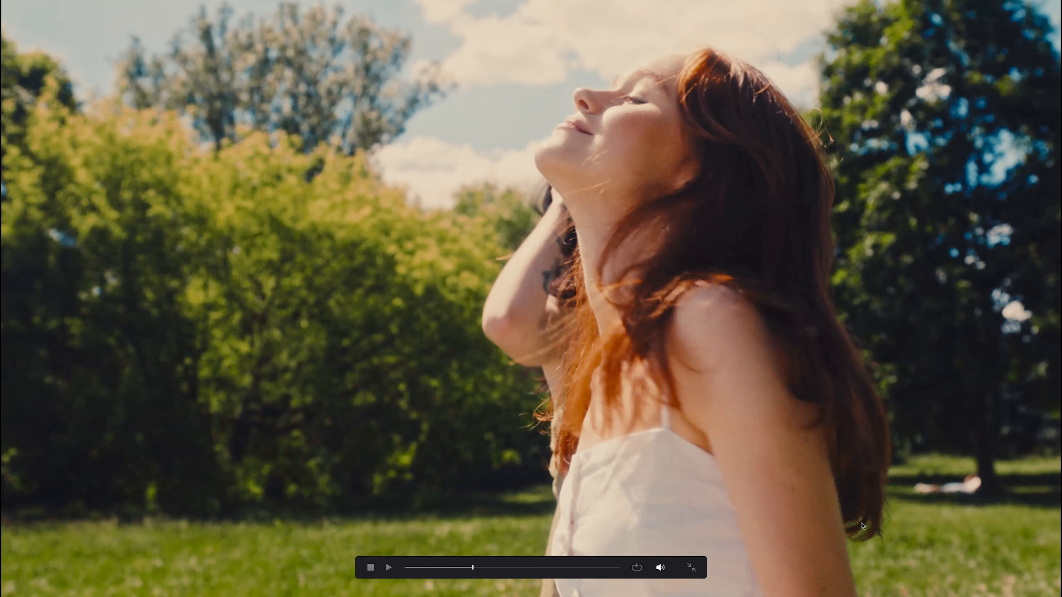
pyautogui.hotkey('ctrl', 'd')
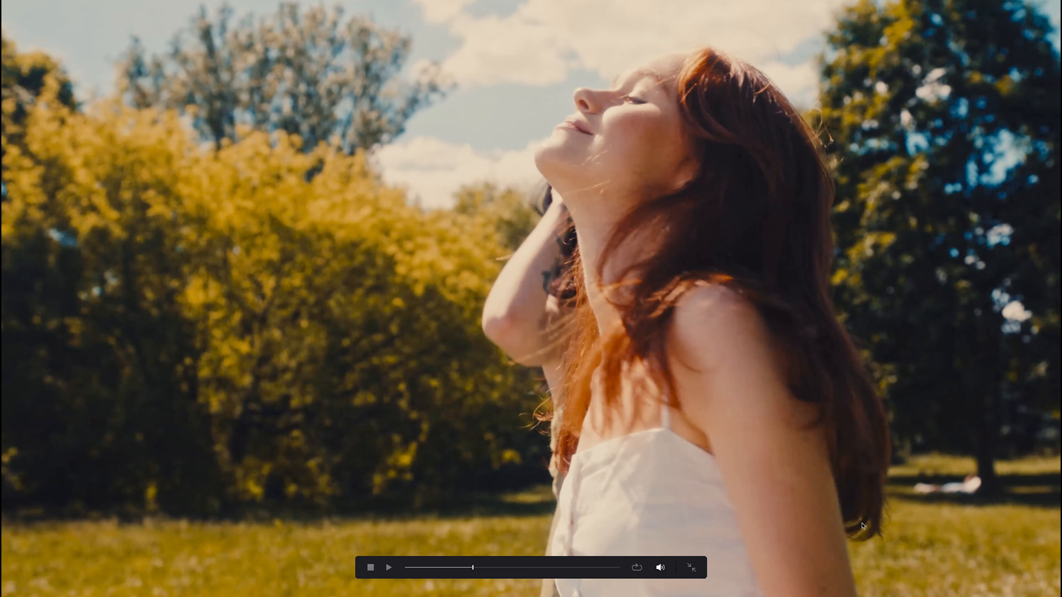
pyautogui.hotkey('ctrl', 'd')
pyautogui.hotkey('ctrl', 'f')
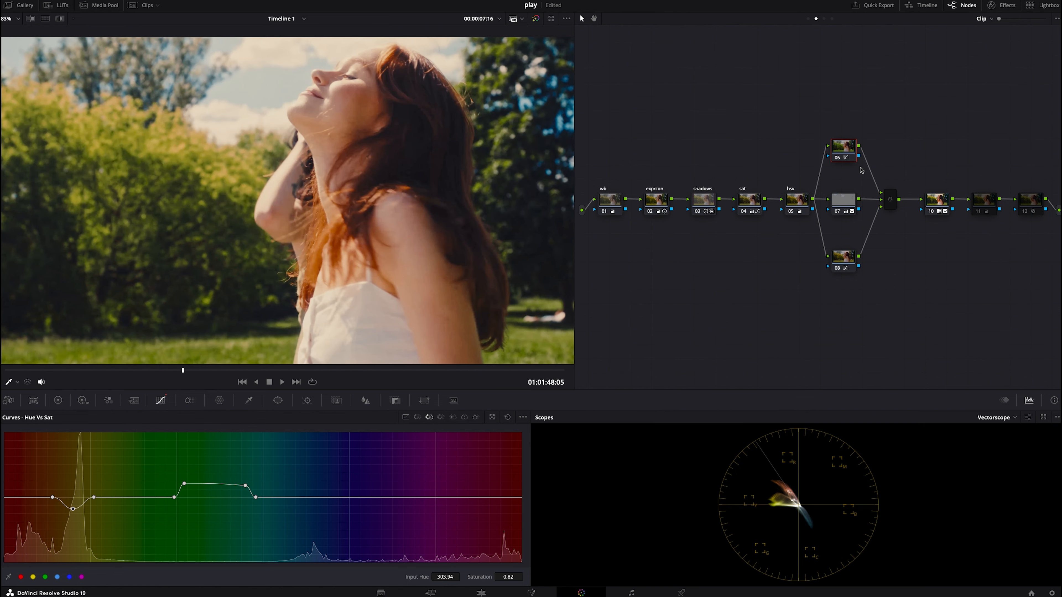
# - Toggle the top parallel node off and on to compare its effect
pyautogui.click(838, 159)
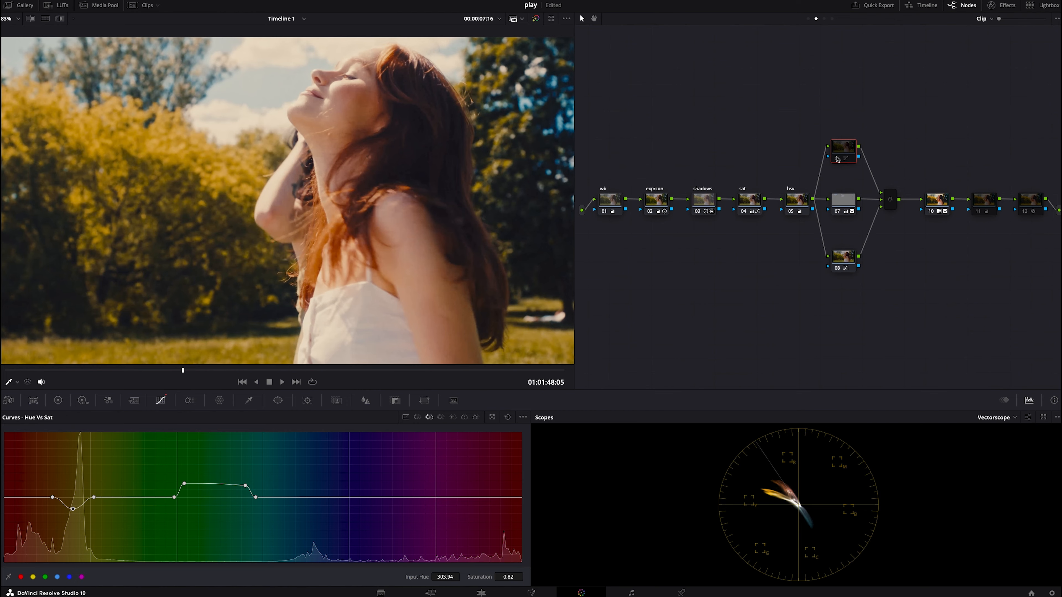
pyautogui.click(837, 159)
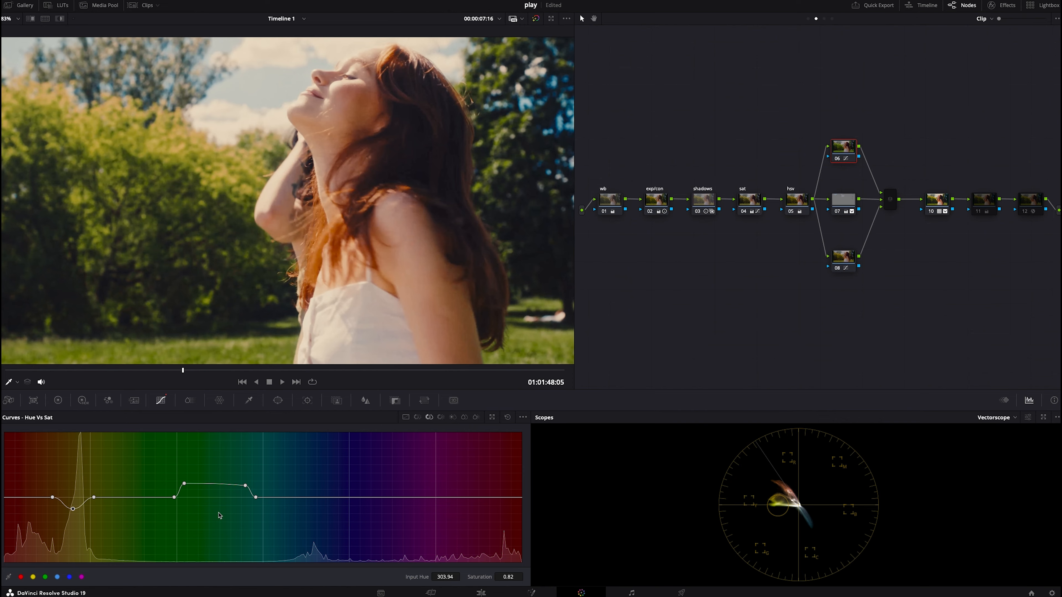
pyautogui.moveTo(72, 509); pyautogui.dragTo(73, 506)
# - Enable node 11 and view its color wheels while scrubbing through the clip
pyautogui.click(993, 205)
pyautogui.click(980, 212)
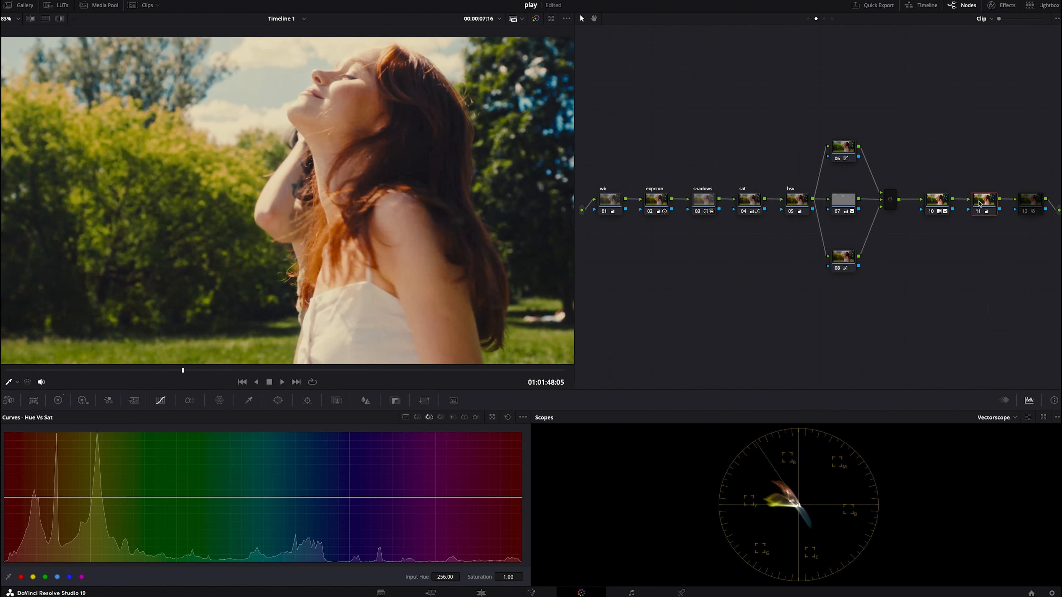
pyautogui.click(58, 400)
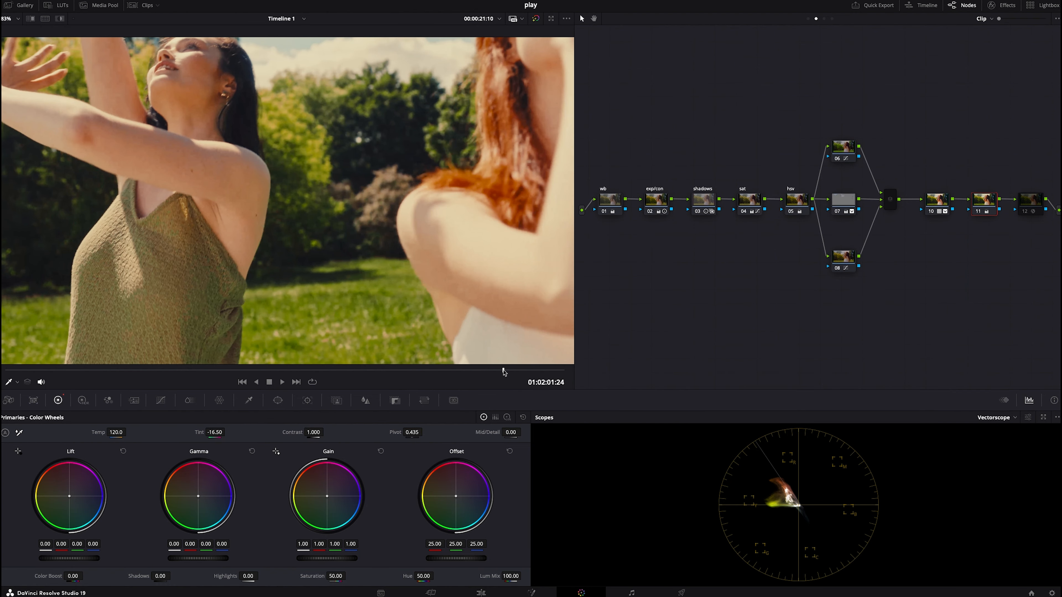
pyautogui.moveTo(53, 370); pyautogui.dragTo(48, 371)
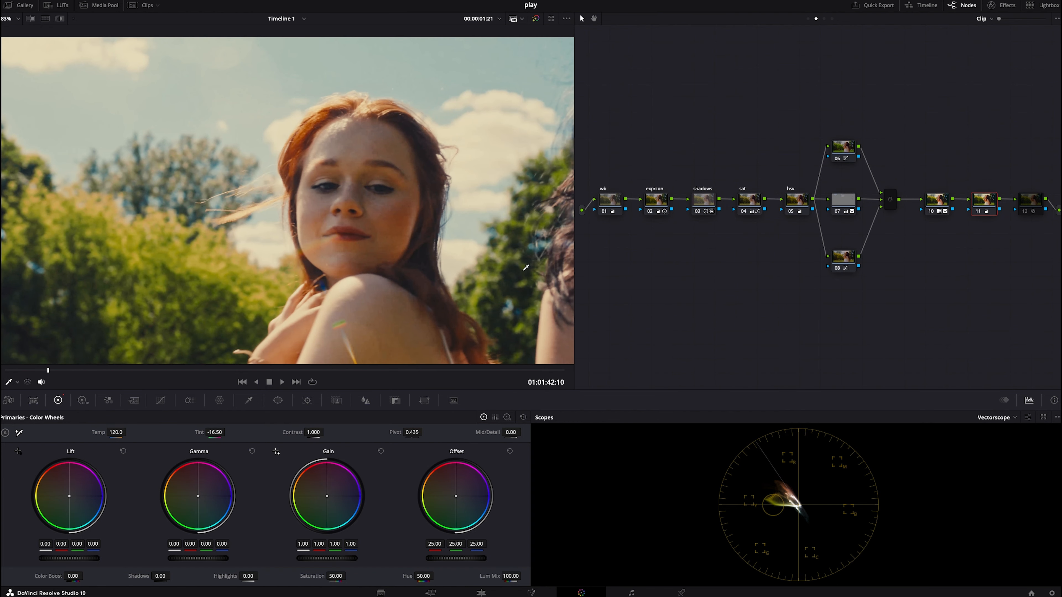
# - Enable node 12 and open its Film Grain settings, expanding the advanced controls
pyautogui.click(1034, 207)
pyautogui.click(1025, 212)
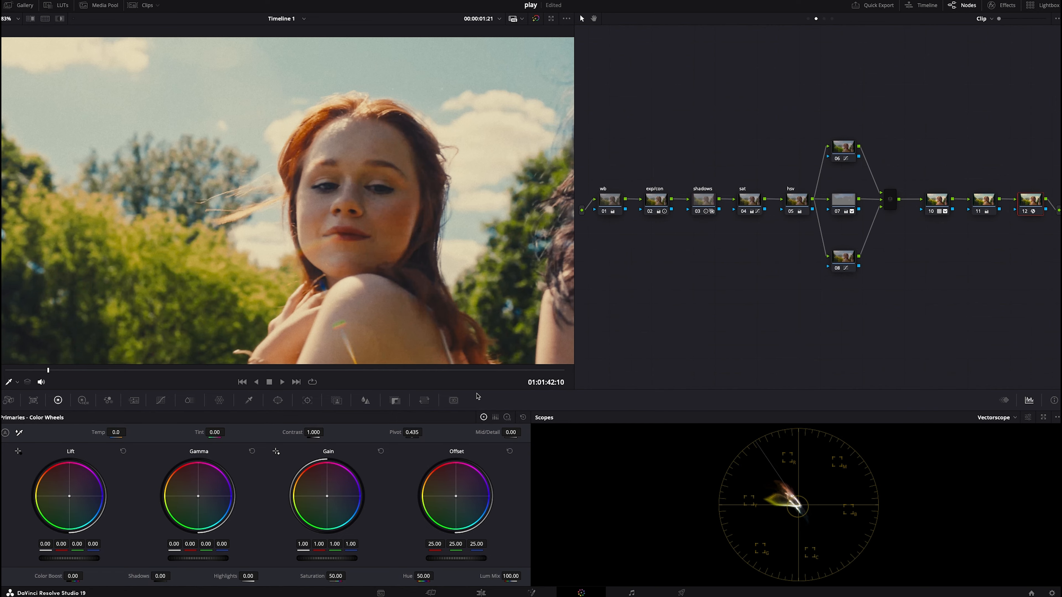
pyautogui.click(993, 6)
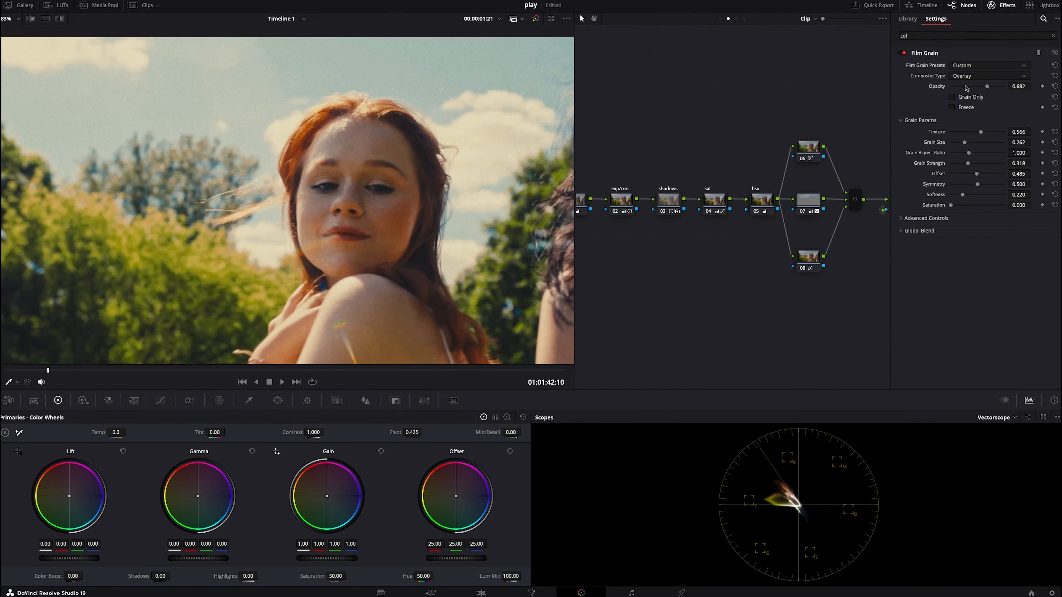
pyautogui.click(969, 69)
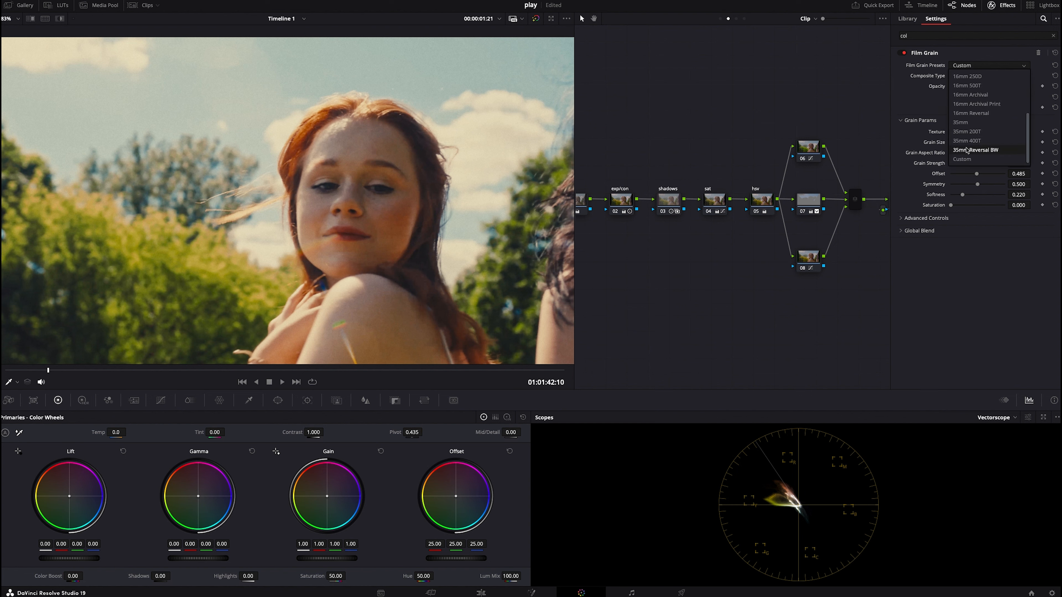
pyautogui.click(967, 236)
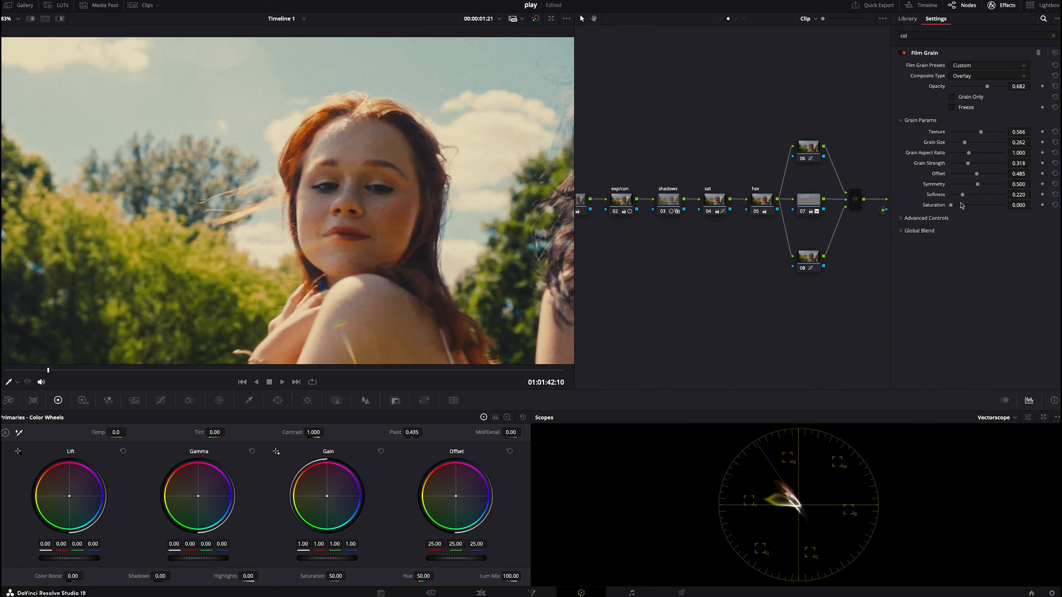
pyautogui.click(945, 218)
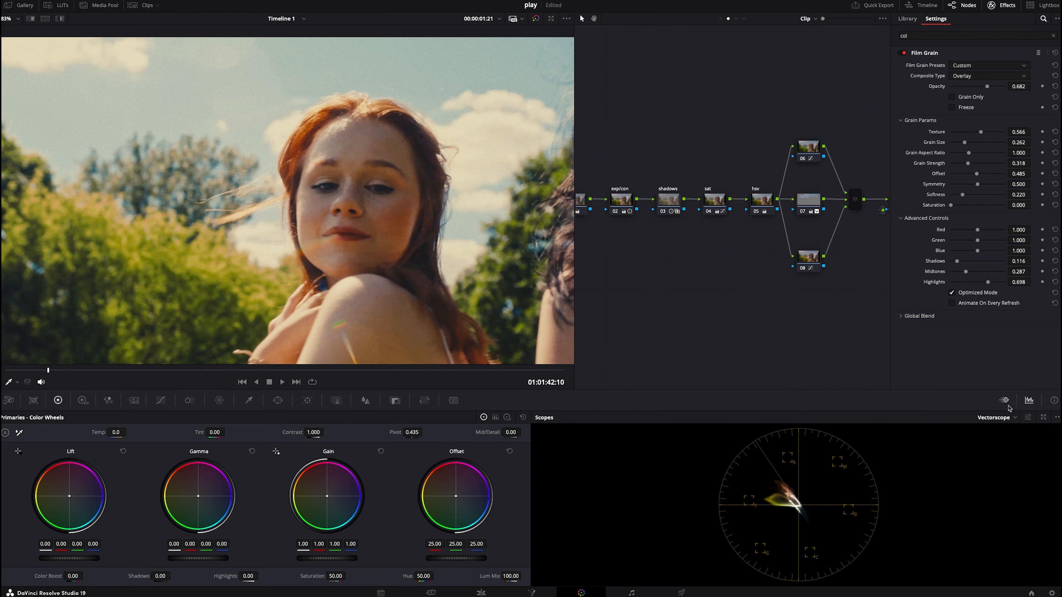
# - Switch the scope display to Parade and close the effects settings
pyautogui.click(1006, 419)
pyautogui.click(1000, 428)
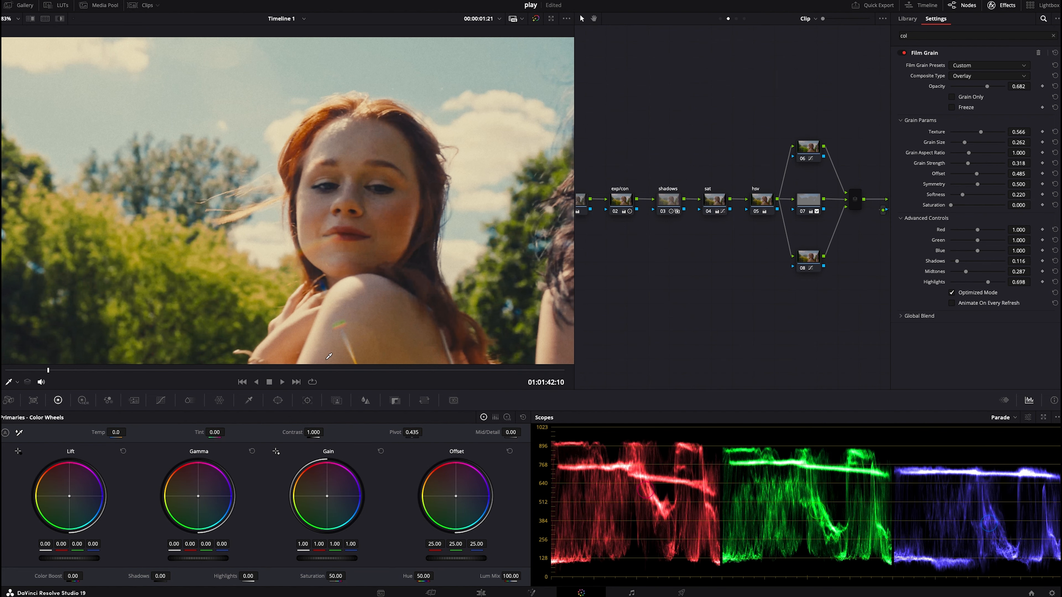
pyautogui.click(382, 371)
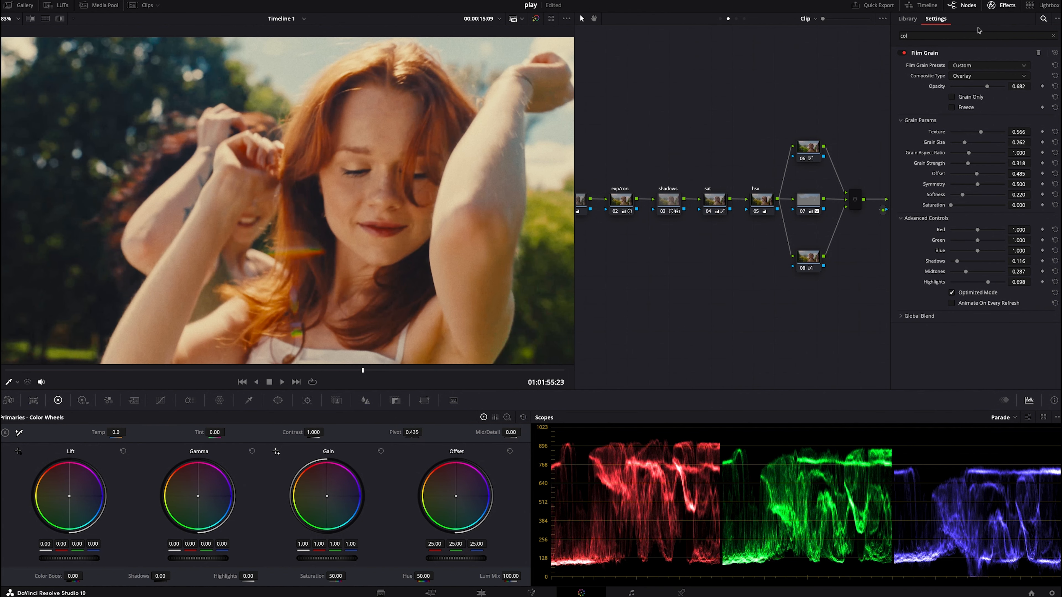
pyautogui.click(1000, 5)
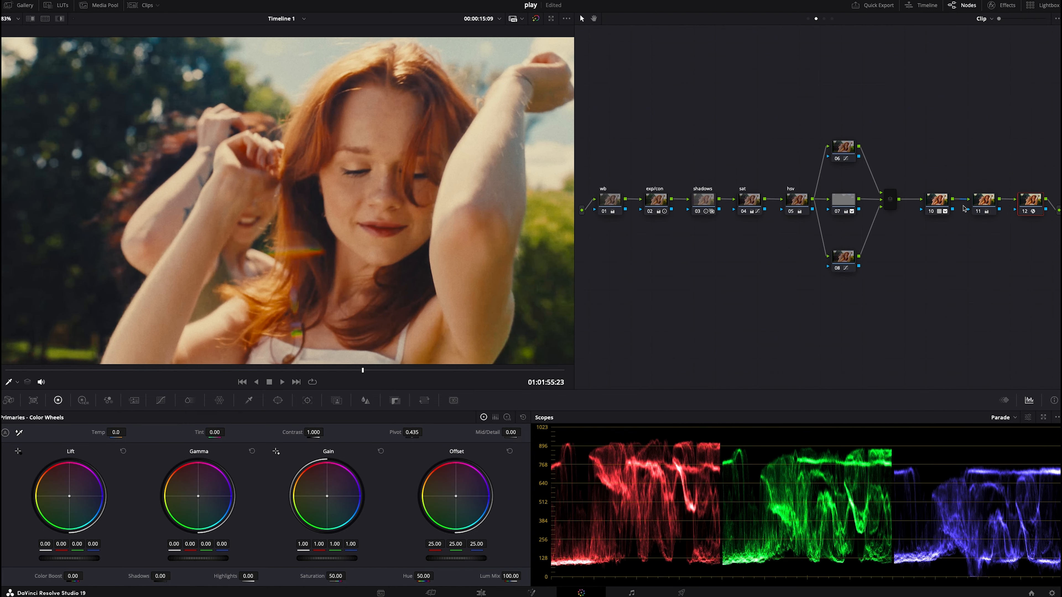
# - Add a serial node and lower its Highlights to -61.00
pyautogui.hotkey('shift', 's')
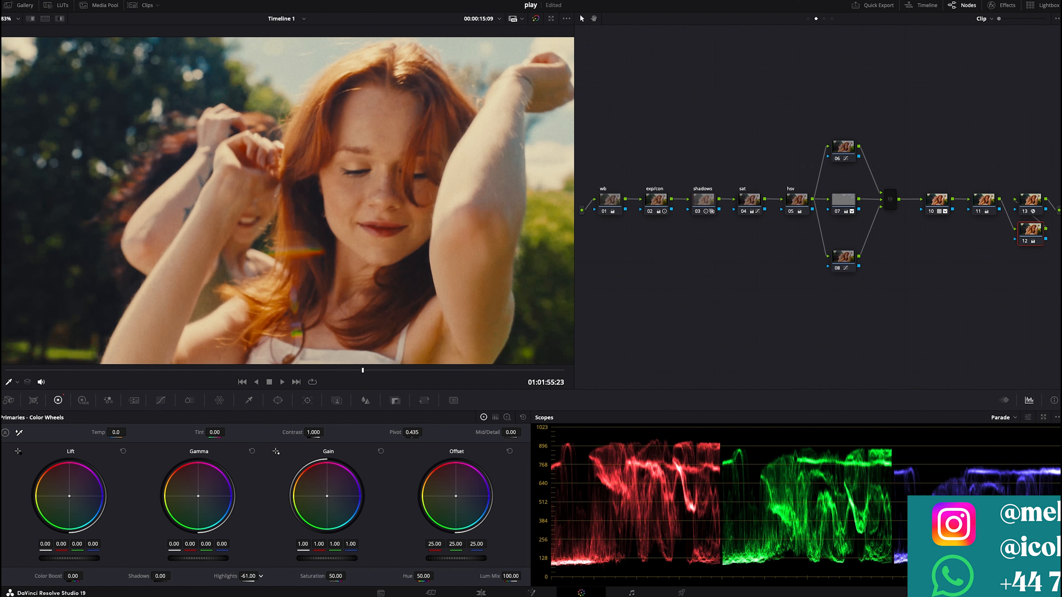
pyautogui.moveTo(248, 576); pyautogui.dragTo(221, 577)
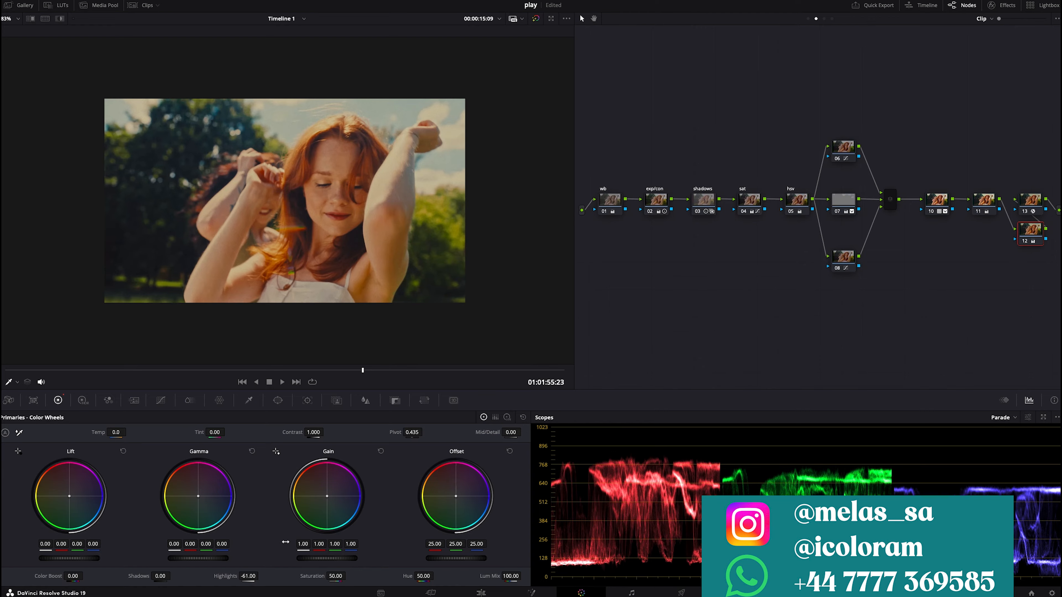
# - Clean up the node graph layout
pyautogui.rightClick(685, 323)
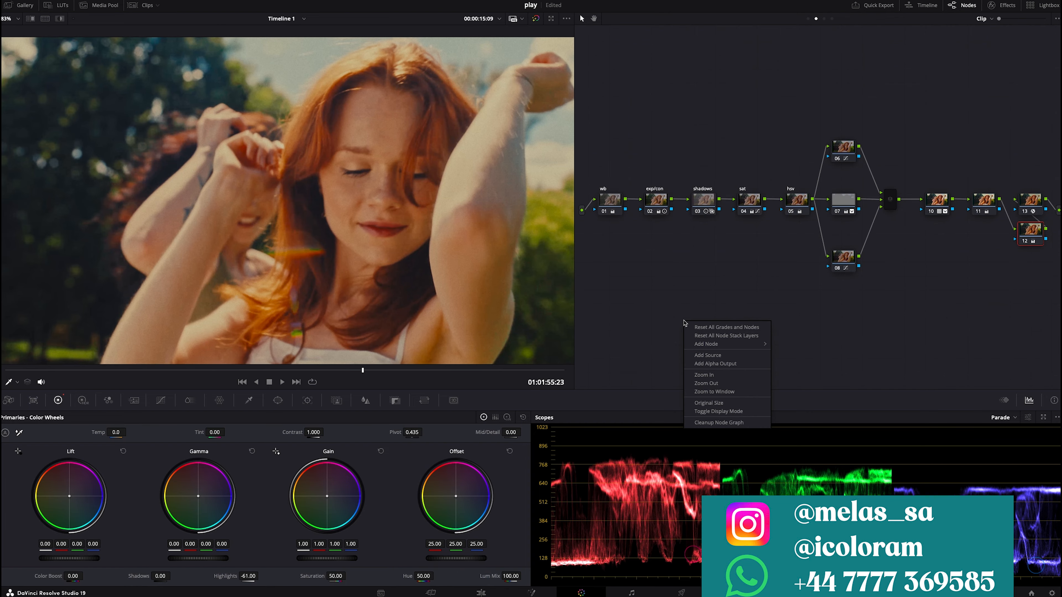
pyautogui.click(720, 422)
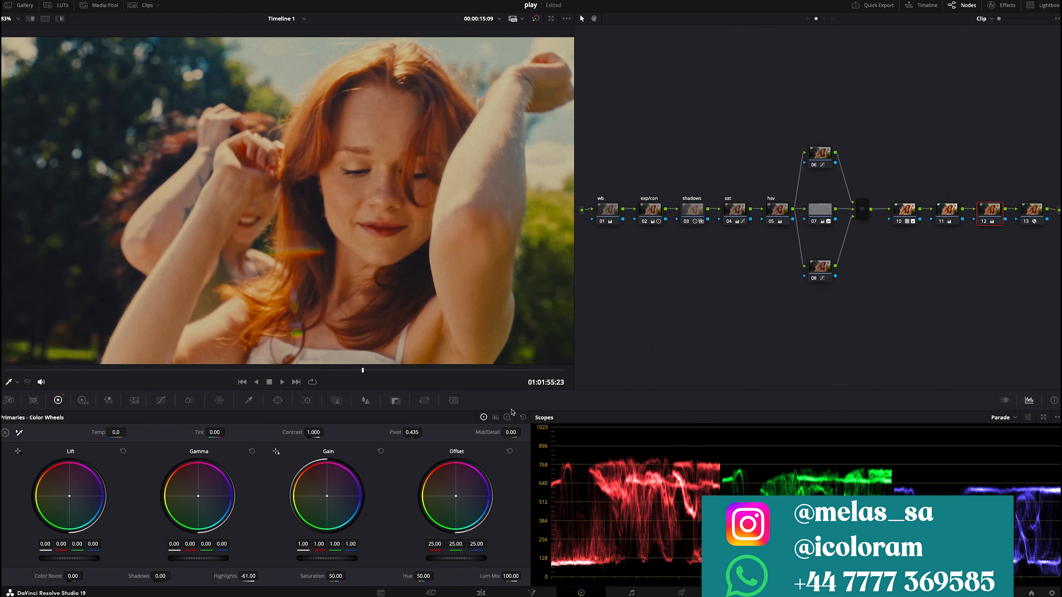
pyautogui.click(473, 370)
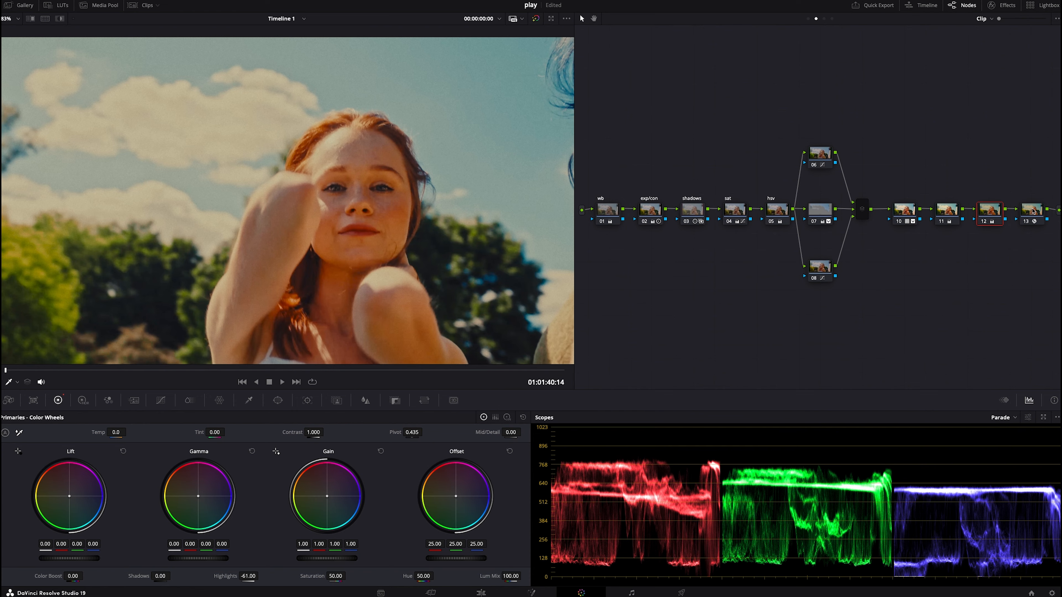
# - Add another serial node at the end and pull down the high end of its Sat vs Sat curve to 0.65 output
pyautogui.moveTo(1034, 210); pyautogui.dragTo(1043, 308)
pyautogui.hotkey('shift', 's')
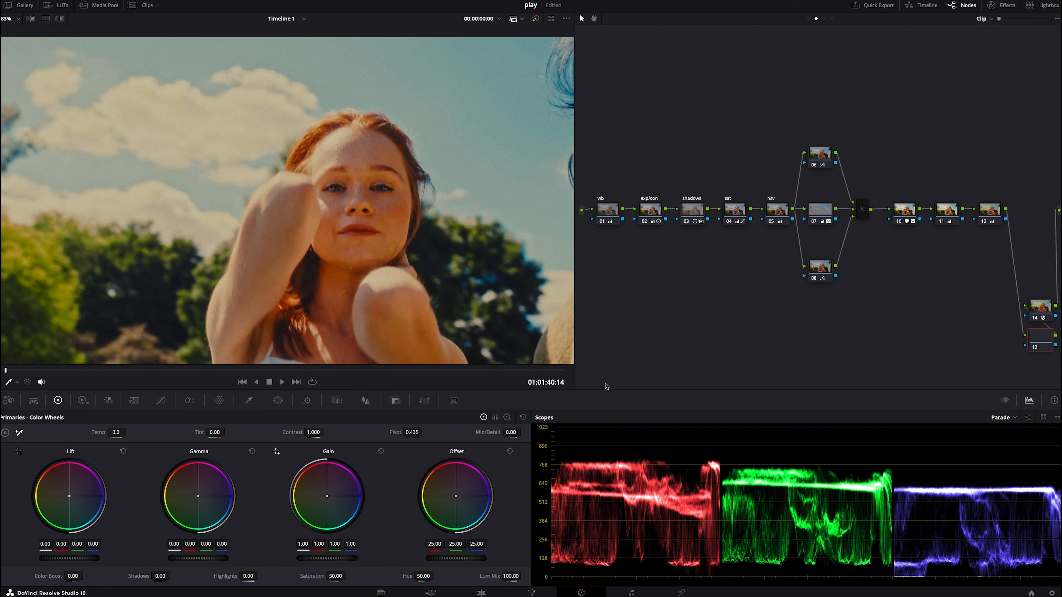
pyautogui.click(161, 401)
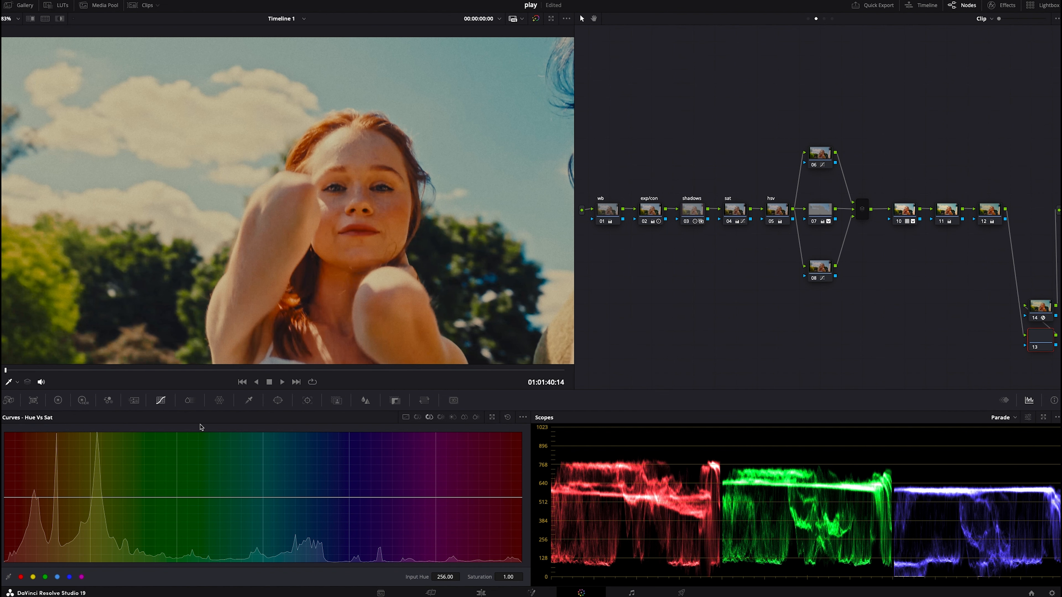
pyautogui.click(464, 418)
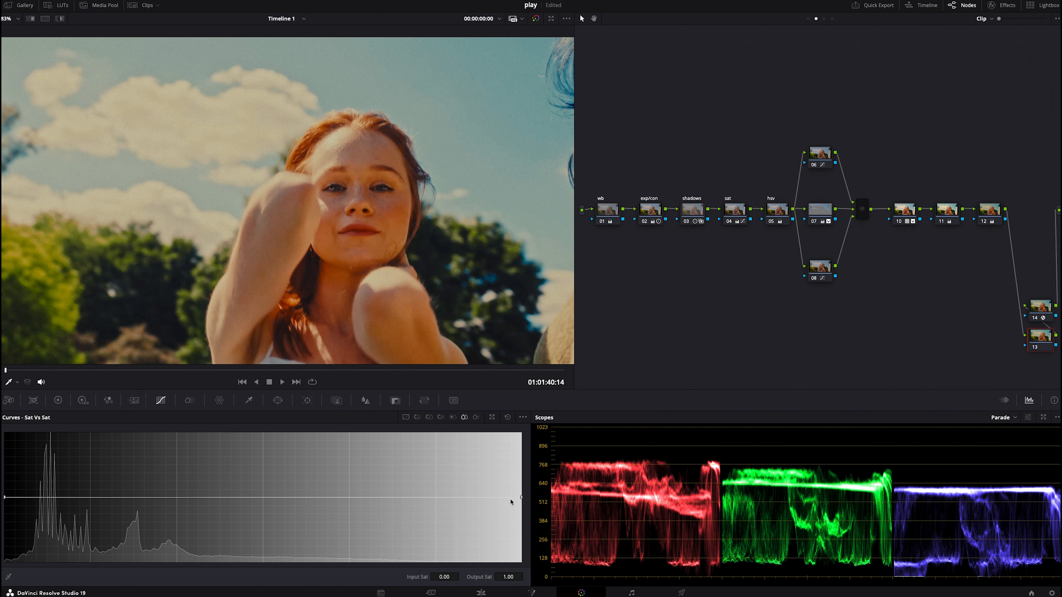
pyautogui.moveTo(520, 499); pyautogui.dragTo(520, 518)
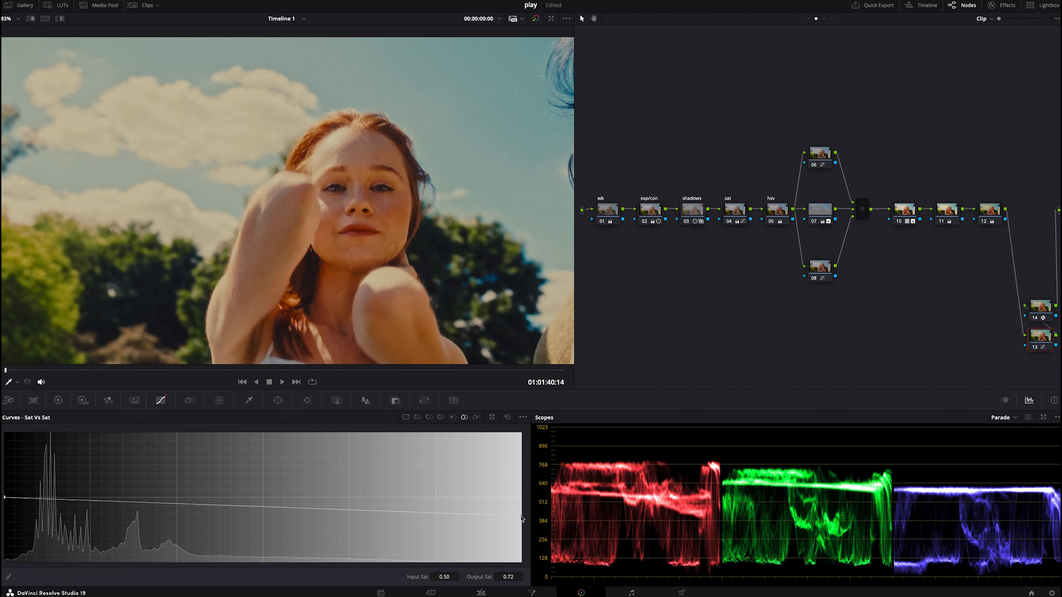
pyautogui.moveTo(522, 521); pyautogui.dragTo(522, 523)
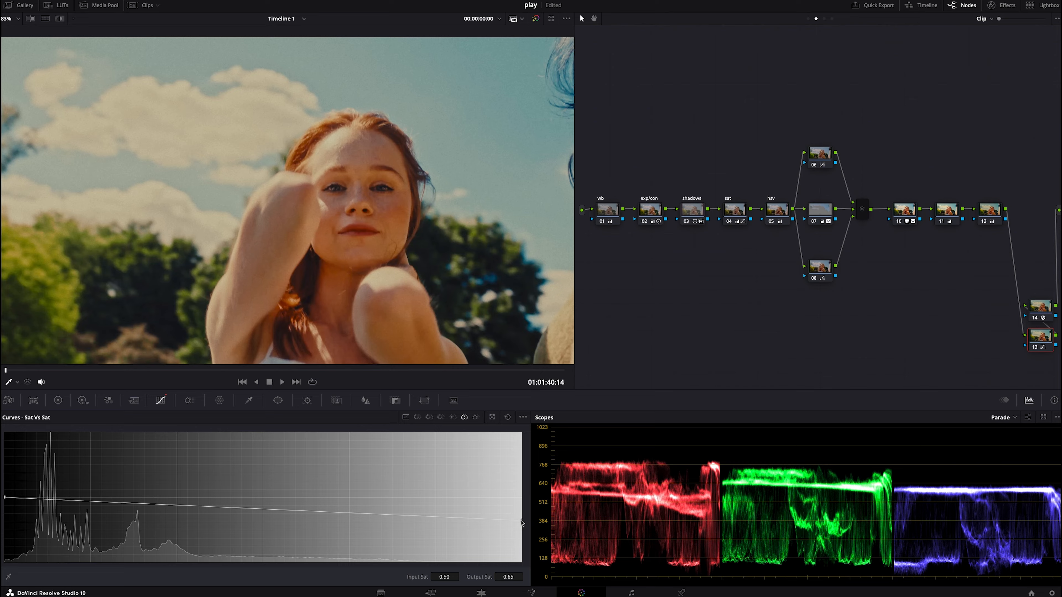
# - On the Lum vs Sat curve, lower the shadow saturation to 0.72
pyautogui.click(453, 418)
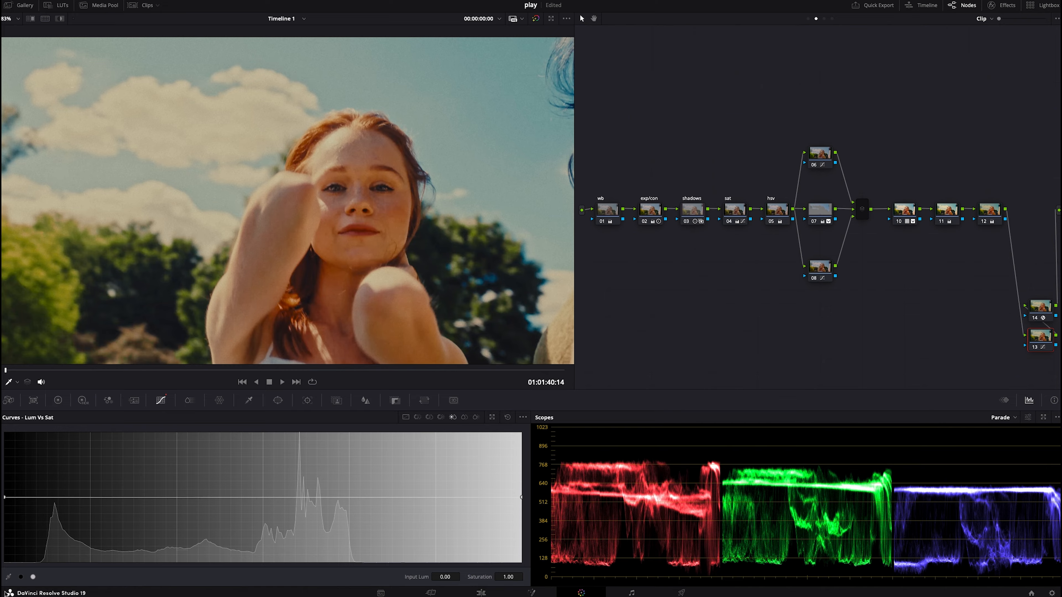
pyautogui.click(33, 577)
pyautogui.moveTo(5, 497); pyautogui.dragTo(9, 513)
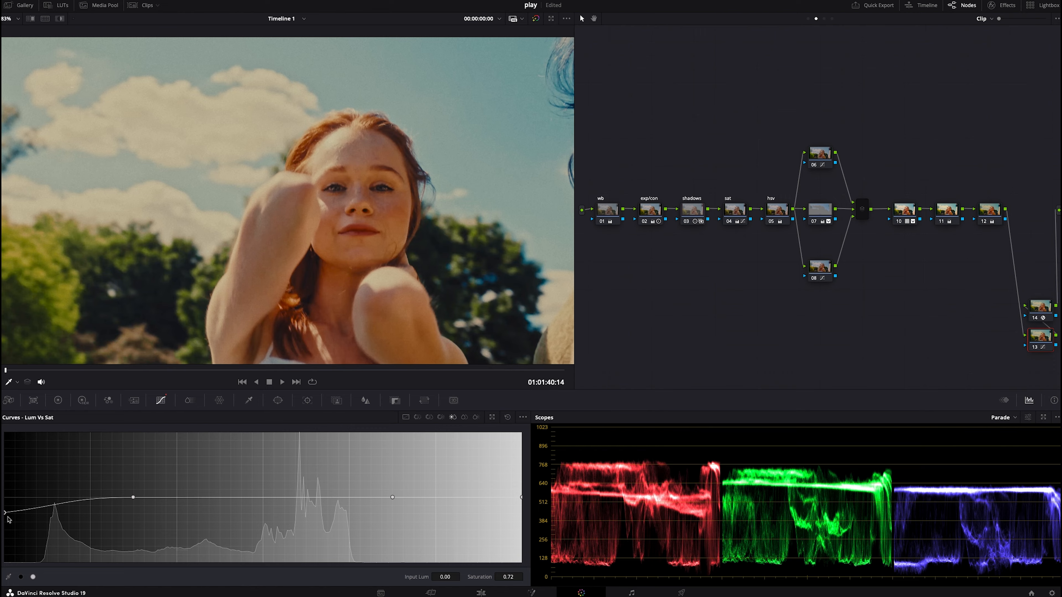
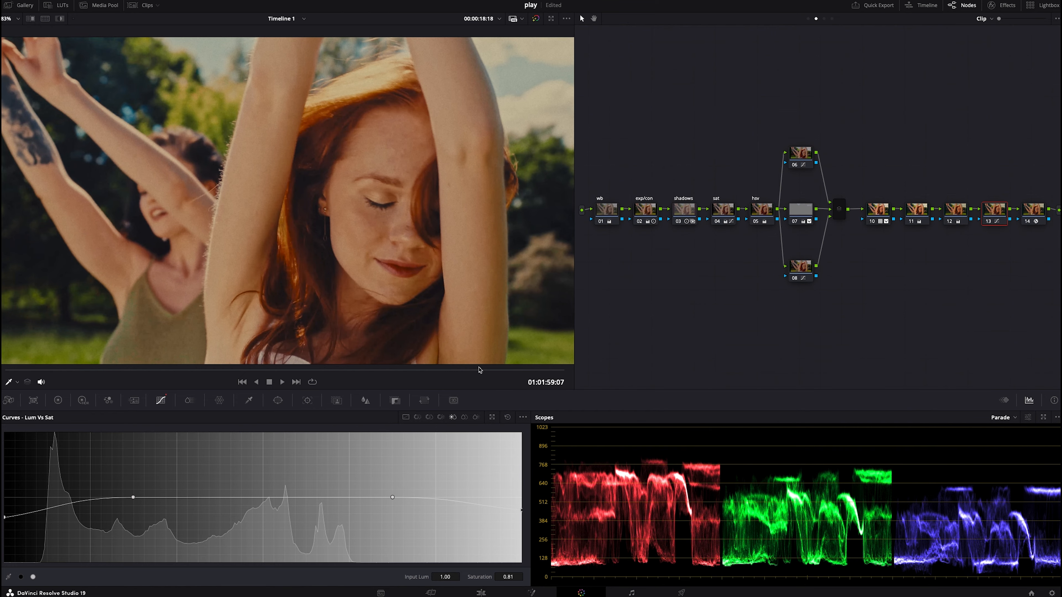
# - Apply the grade from gallery still 1.10.2 to the current clip
pyautogui.hotkey('ctrl', 'f')
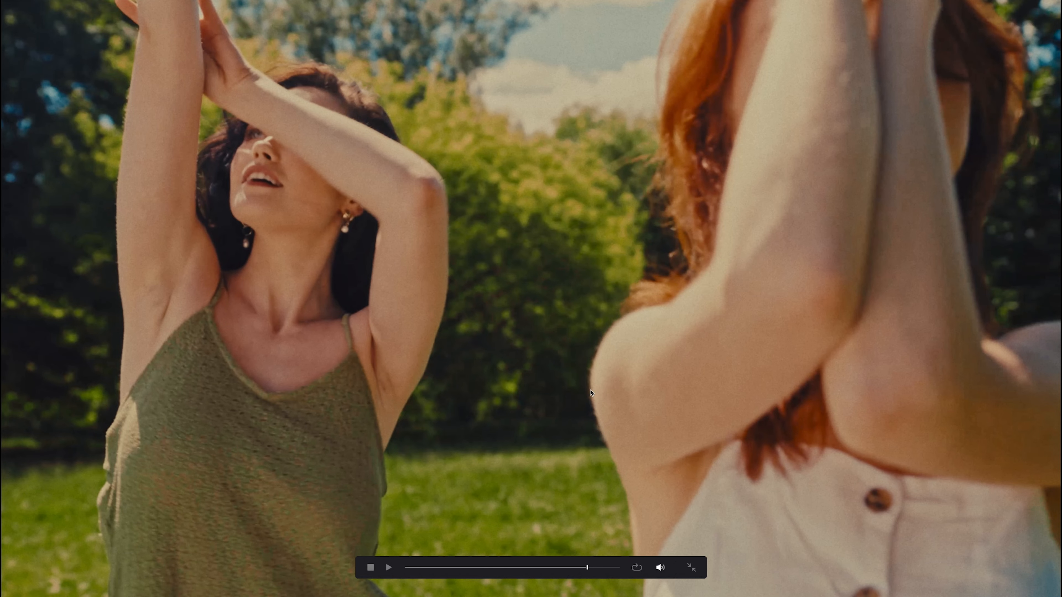
pyautogui.hotkey('ctrl', 'f')
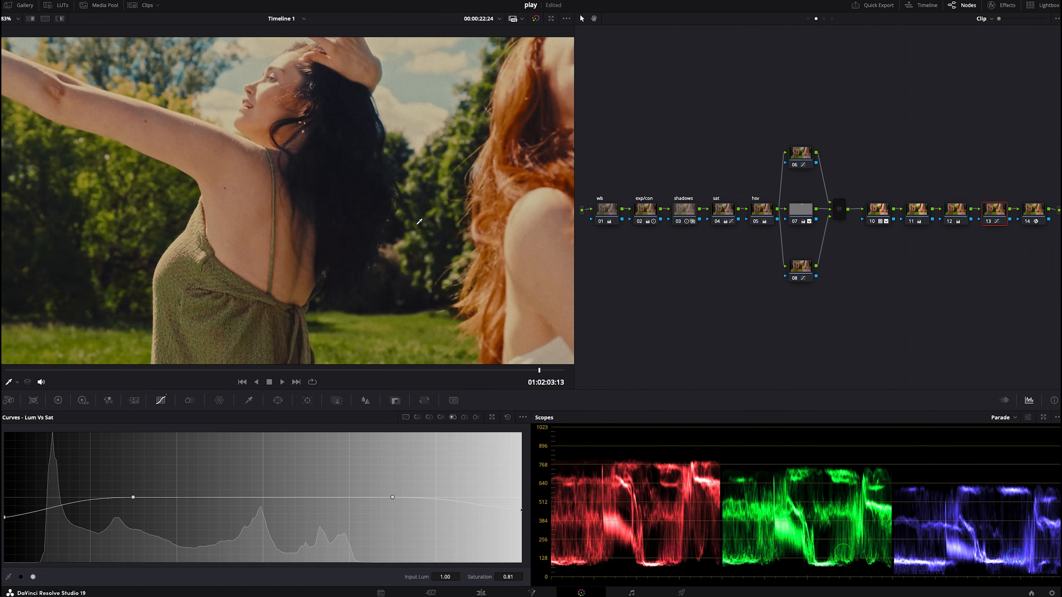
pyautogui.rightClick(185, 122)
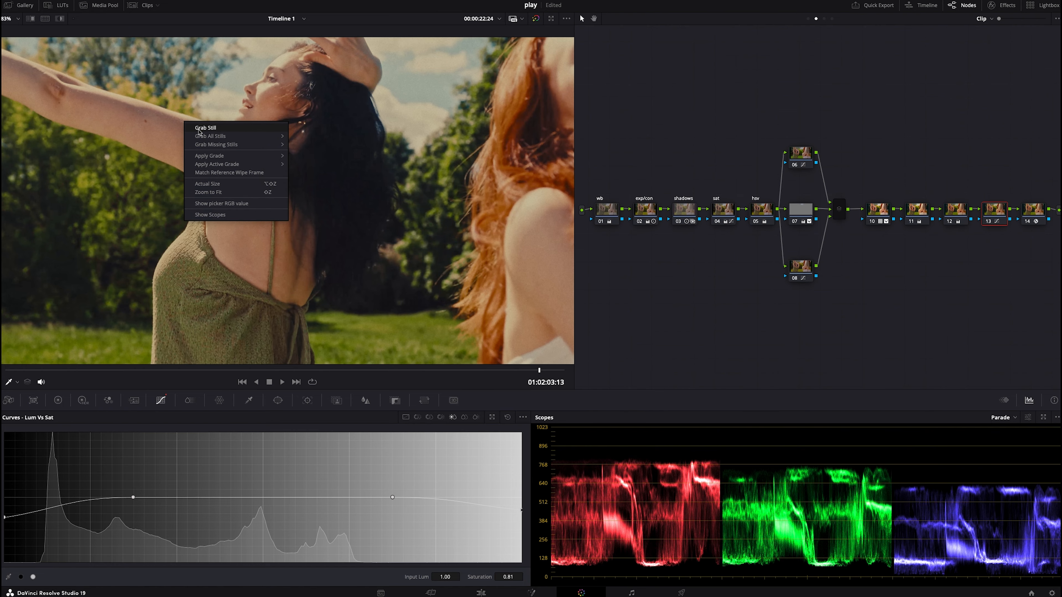
pyautogui.click(14, 6)
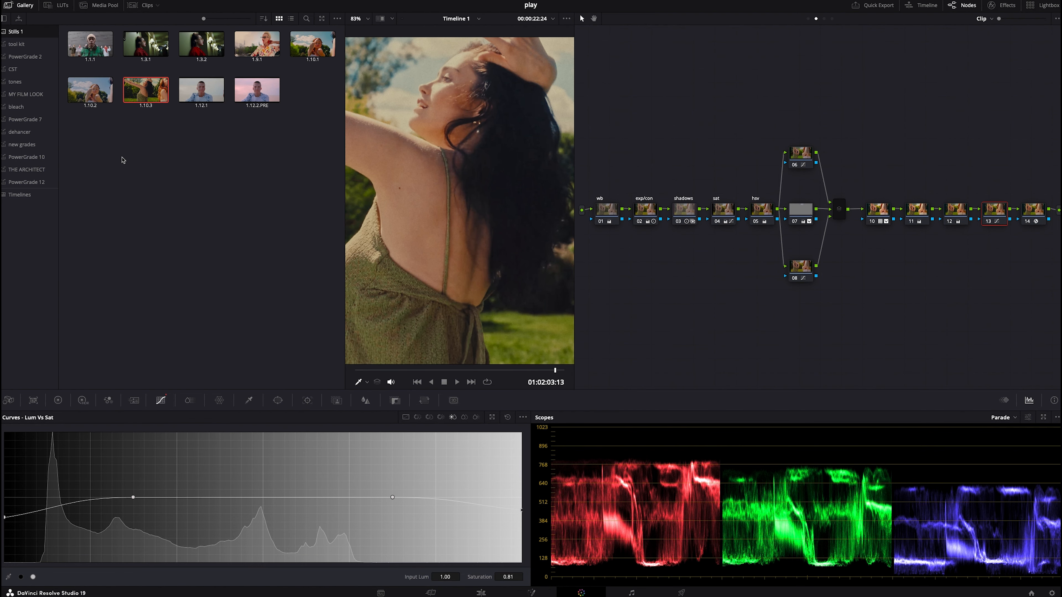
pyautogui.rightClick(90, 86)
pyautogui.click(100, 111)
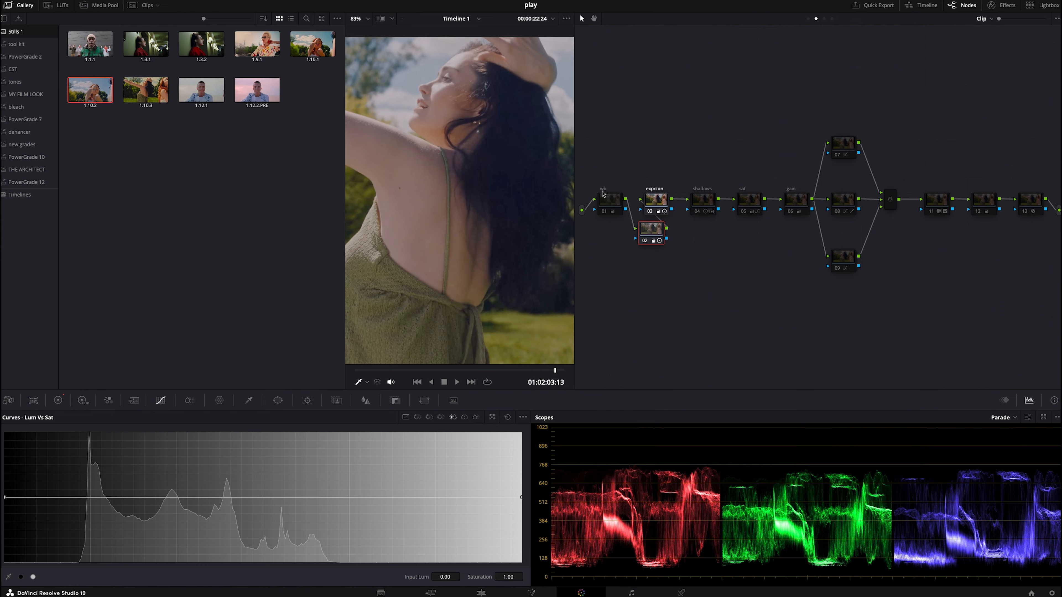
# - Delete the first wb node and clean up the node graph layout
pyautogui.click(611, 205)
pyautogui.press('Delete')
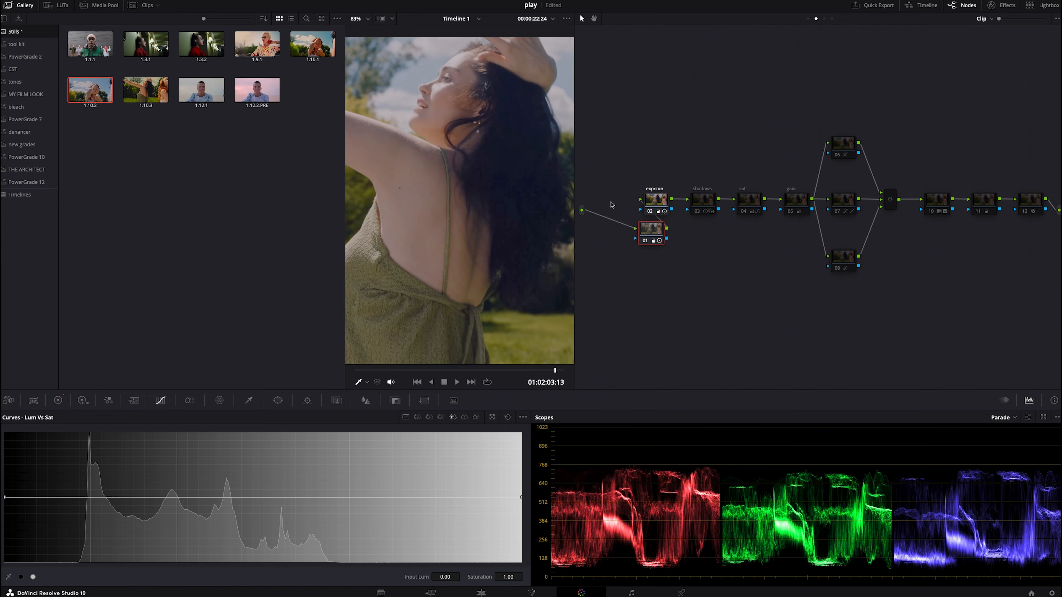
pyautogui.rightClick(667, 310)
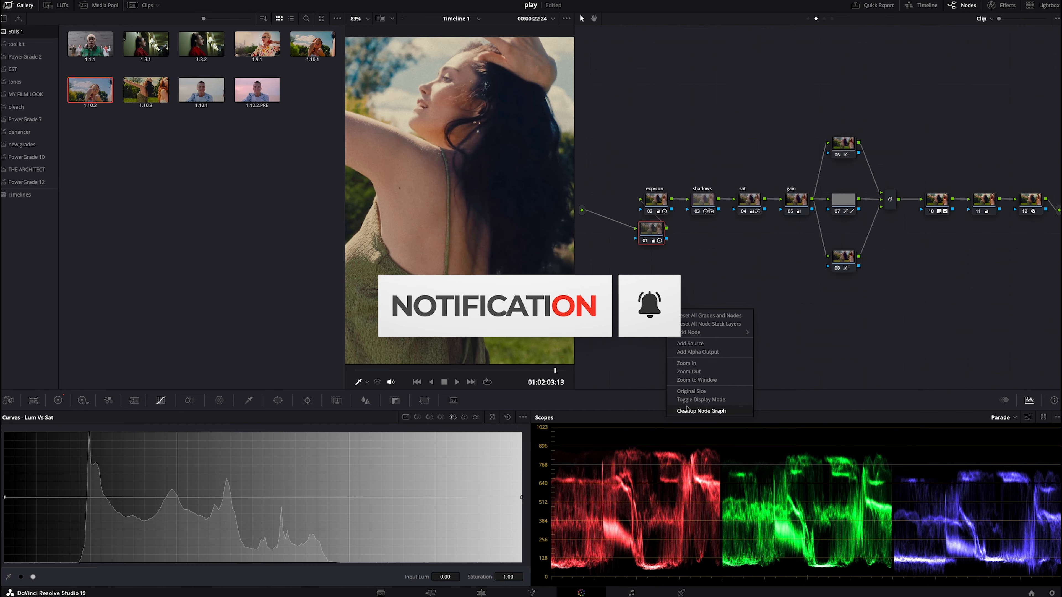
pyautogui.click(687, 410)
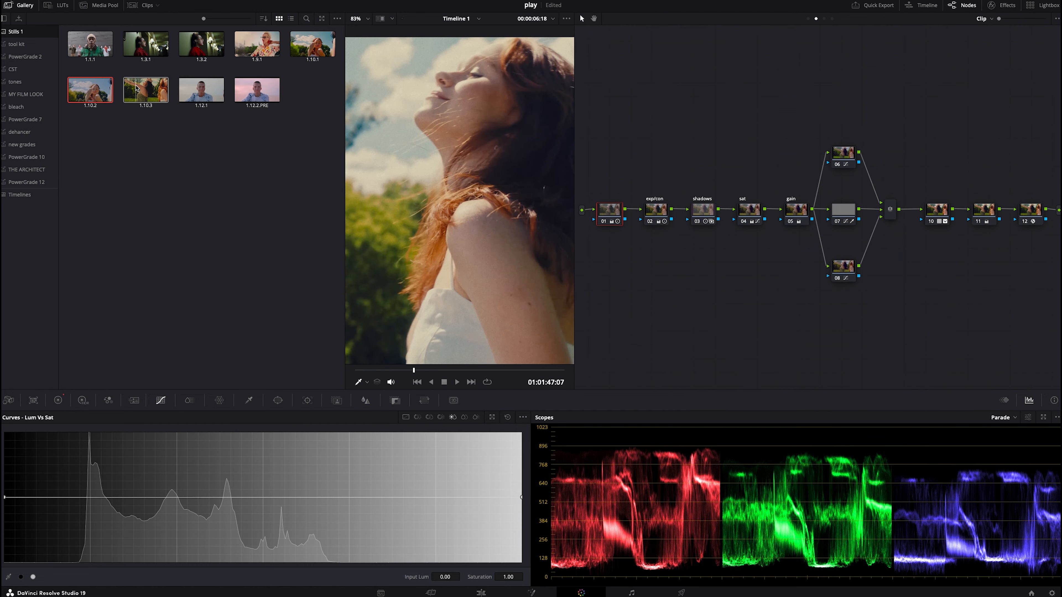
# - Scrub through the clip to review the applied grade
pyautogui.click(29, 6)
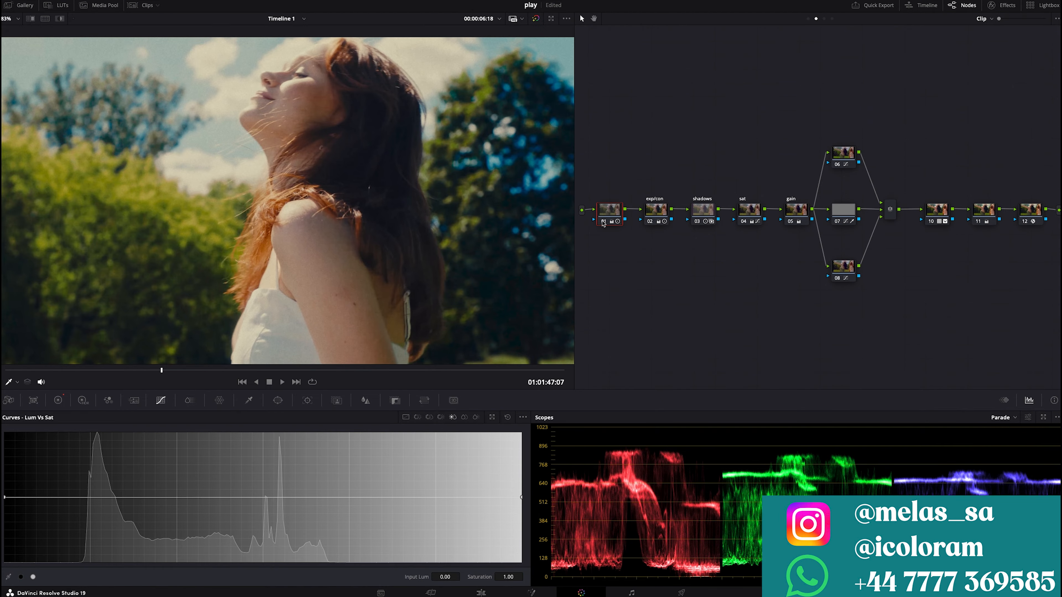
pyautogui.click(35, 370)
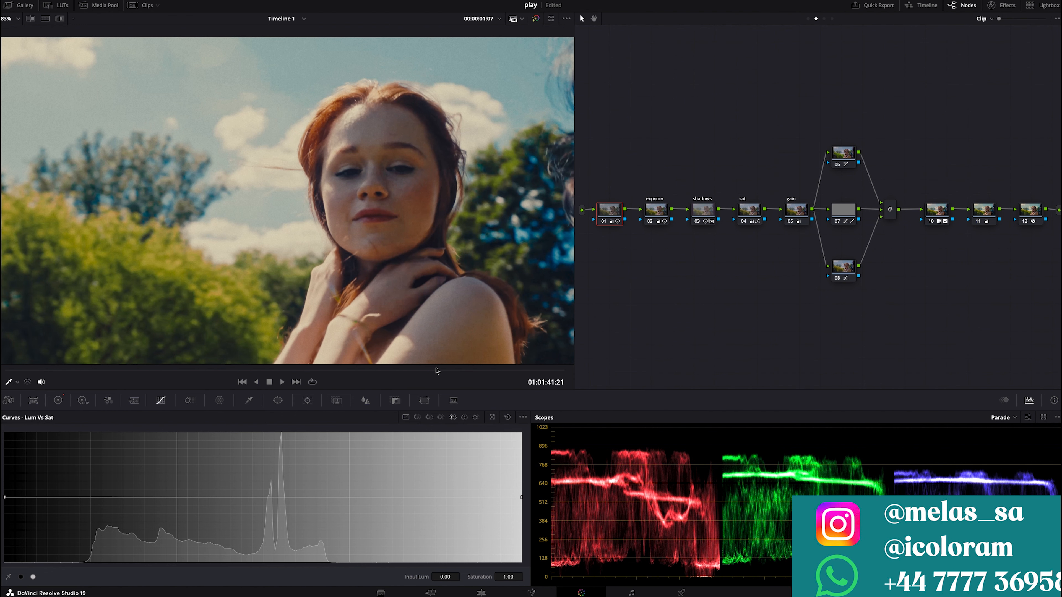
pyautogui.click(436, 370)
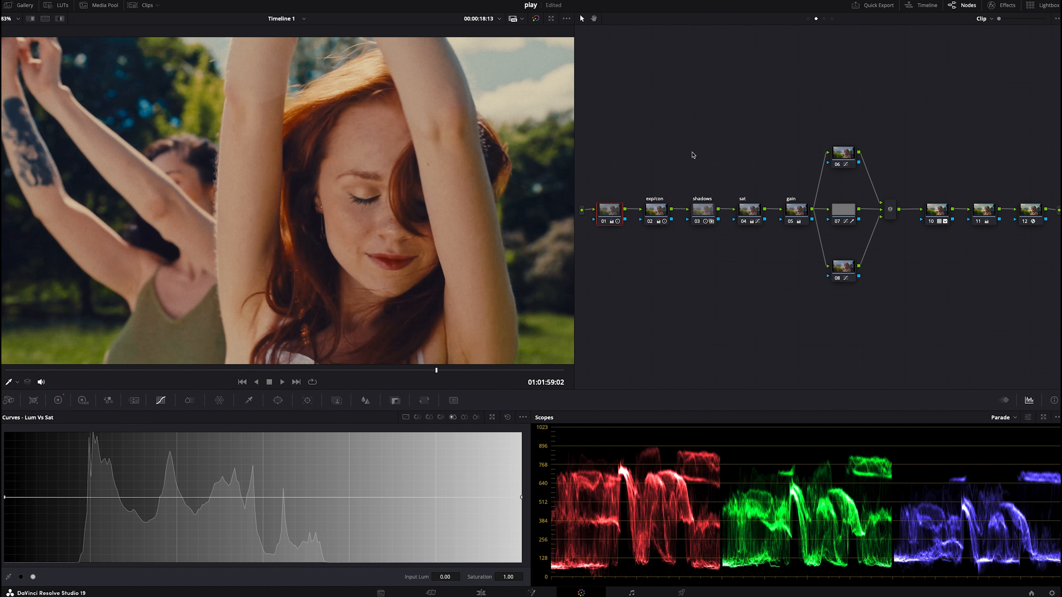
# - Reset all grades and nodes on the clip
pyautogui.rightClick(519, 172)
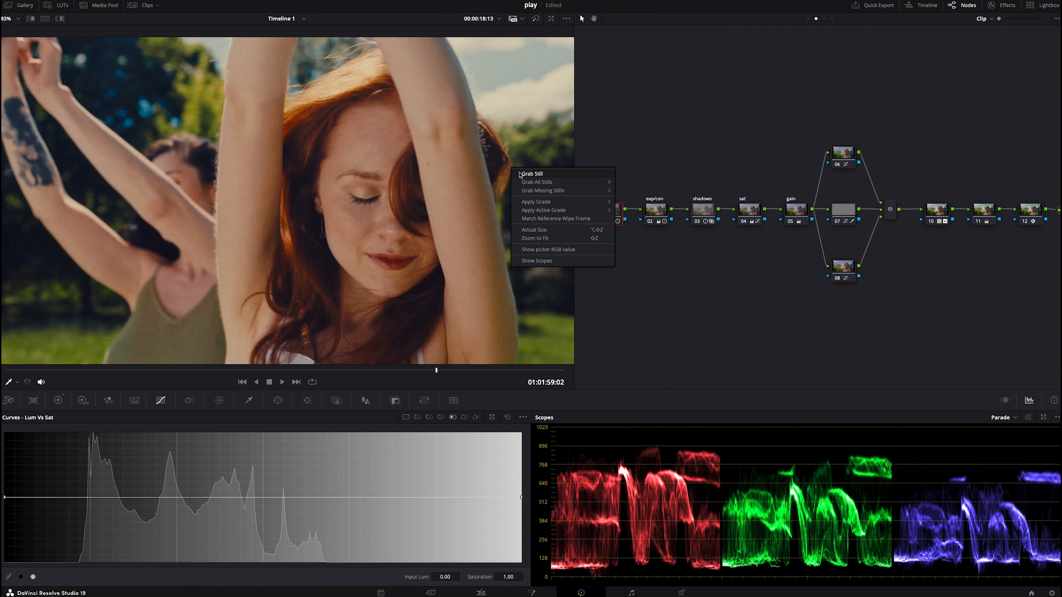
pyautogui.rightClick(659, 138)
pyautogui.click(677, 144)
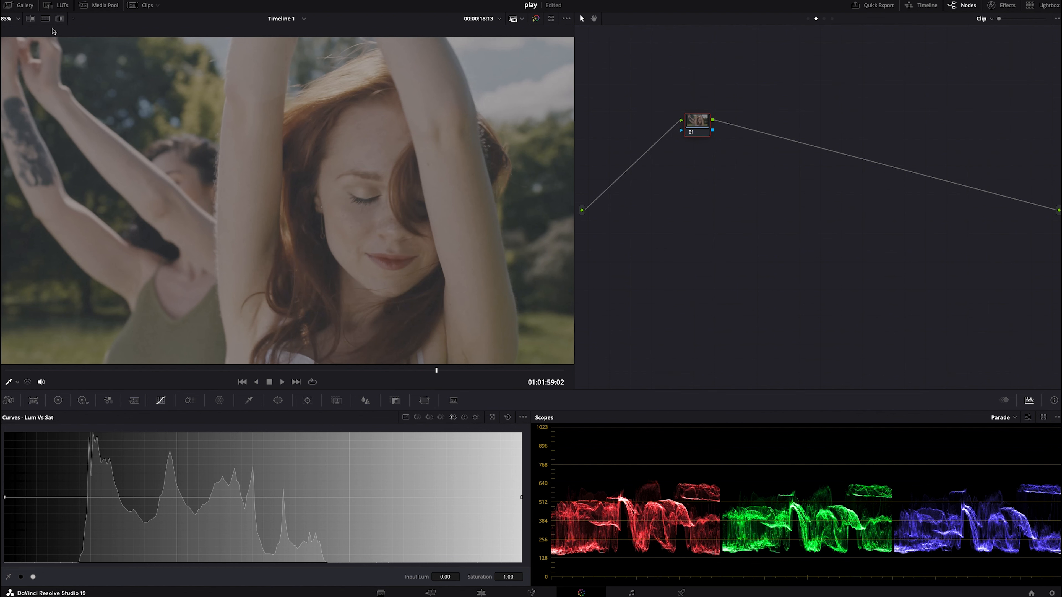
# - Apply the Premium LUT from the 2026 LUT folder and add a serial node before it
pyautogui.click(59, 5)
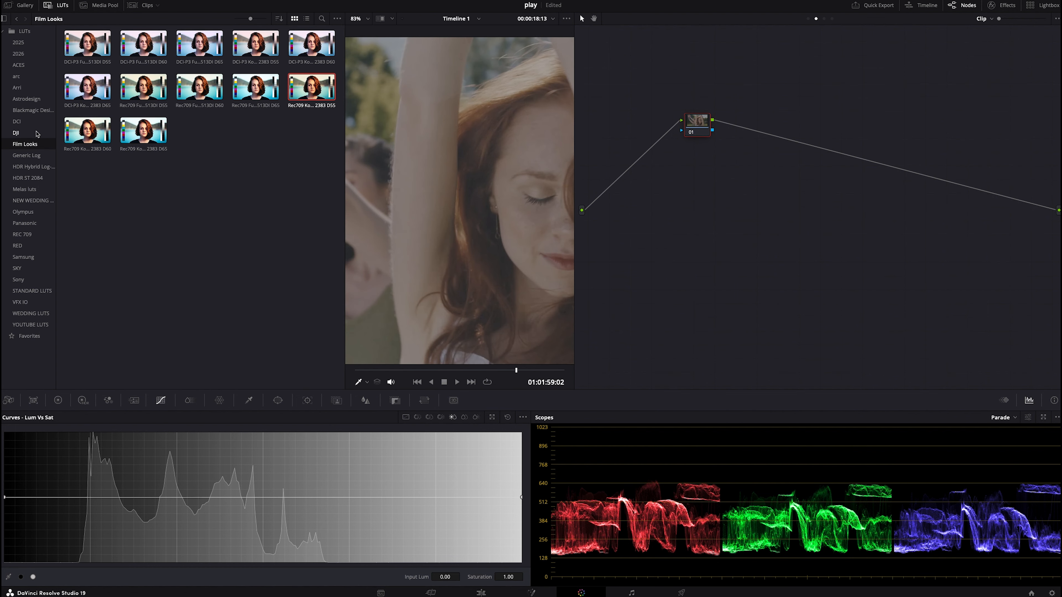
pyautogui.click(34, 54)
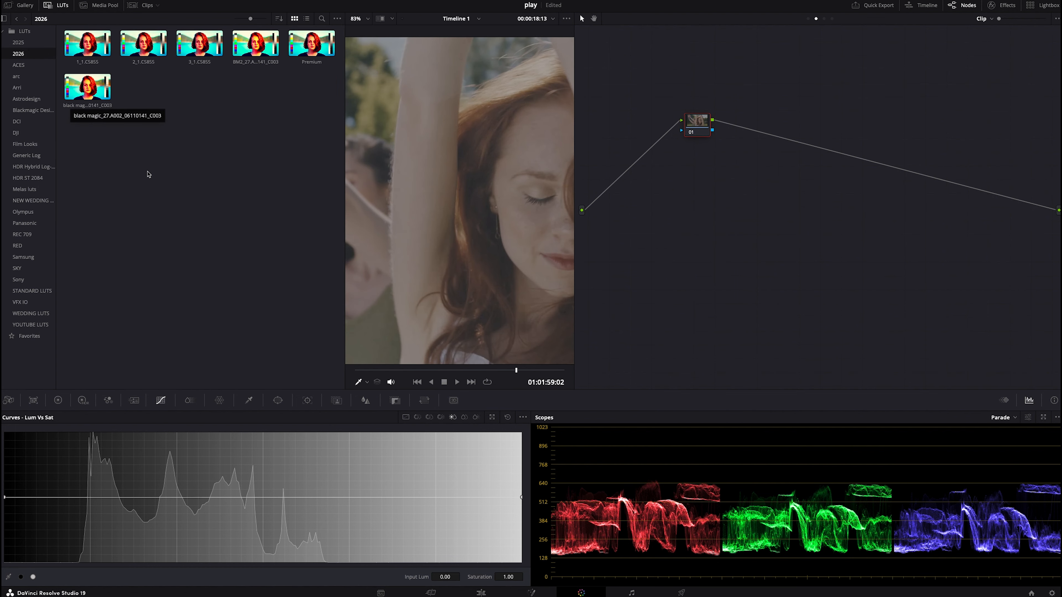
pyautogui.doubleClick(310, 55)
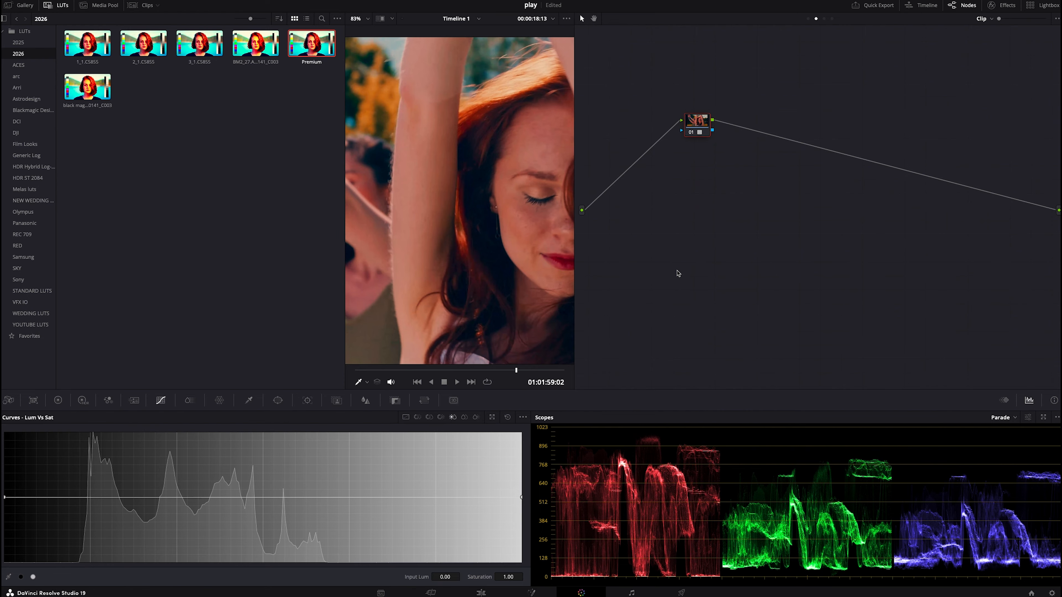
pyautogui.hotkey('shift', 's')
# - Set the LUT node's key output gain to 0.675 and move that node further right
pyautogui.click(702, 126)
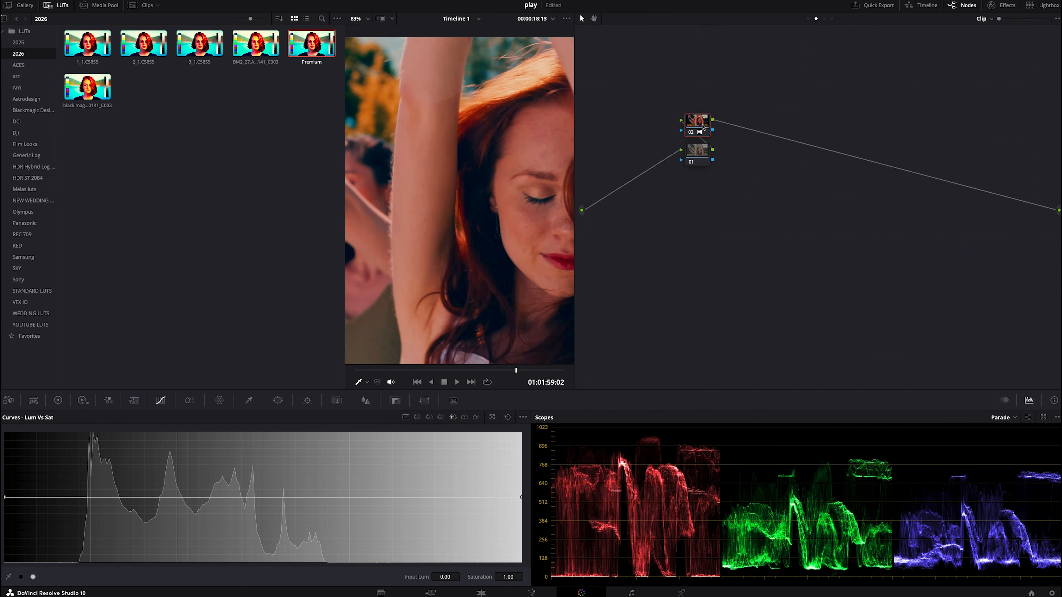
pyautogui.click(396, 401)
pyautogui.moveTo(429, 505)
pyautogui.mouseDown()
pyautogui.moveTo(406, 506)
pyautogui.moveTo(444, 504)
pyautogui.moveTo(432, 504)
pyautogui.mouseUp()
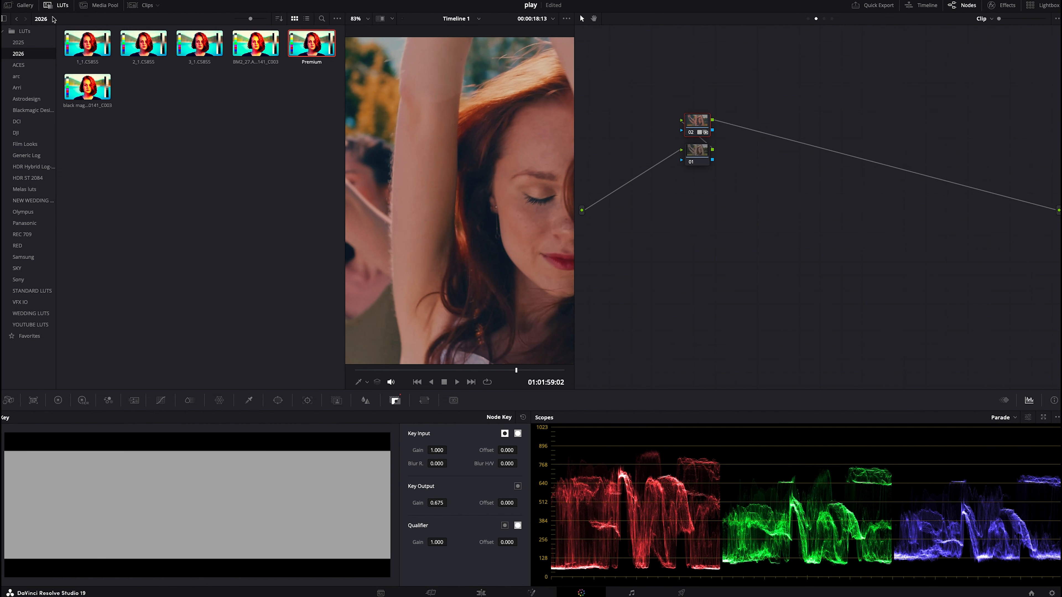
pyautogui.click(50, 6)
pyautogui.moveTo(692, 123); pyautogui.dragTo(791, 123)
# - On node 01's Hue vs Hue curve, rotate the skin-tone orange hues by -12.08 and the reds by -8.63
pyautogui.click(690, 156)
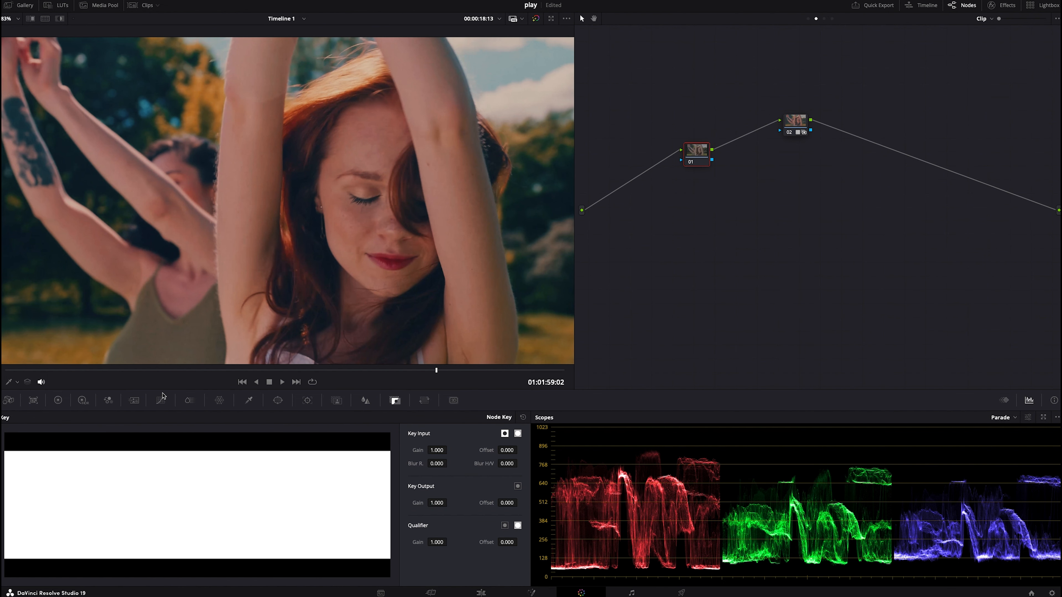
pyautogui.scroll(-1, 216, 302)
pyautogui.scroll(-3, 216, 302)
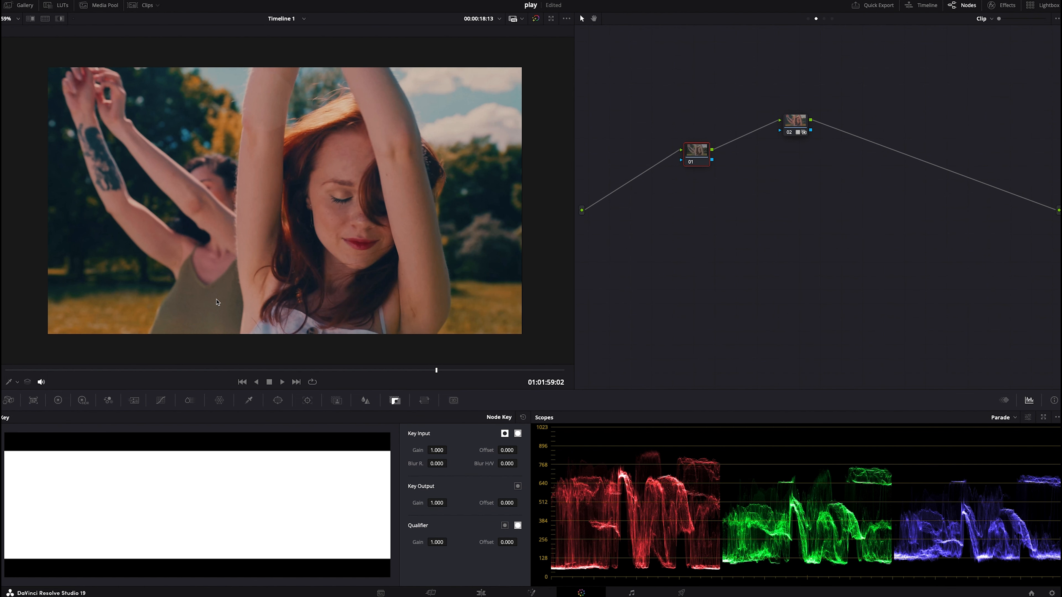
pyautogui.click(161, 401)
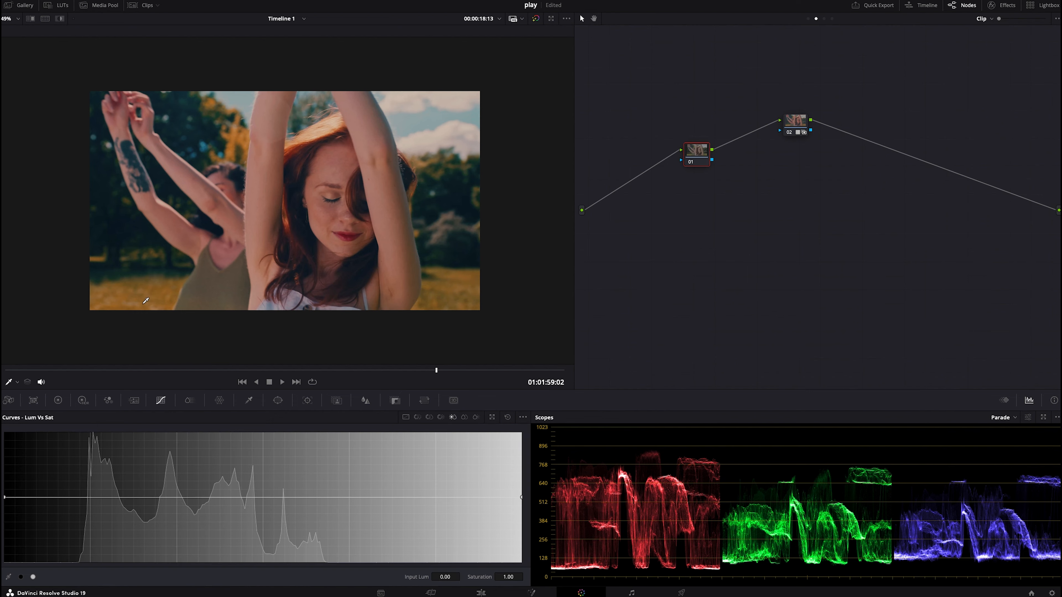
pyautogui.click(417, 417)
pyautogui.click(107, 273)
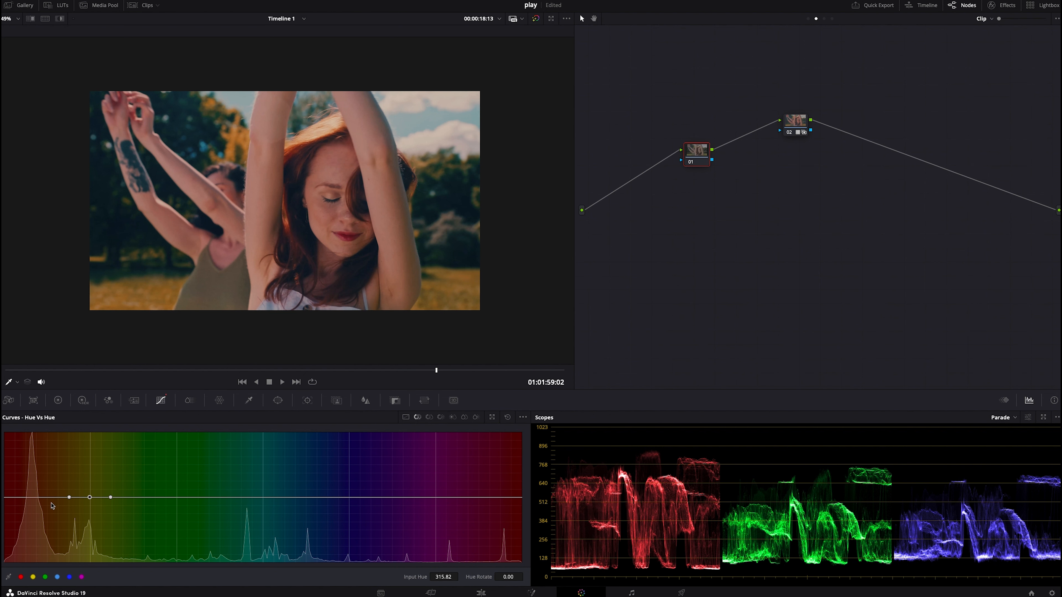
pyautogui.moveTo(90, 502); pyautogui.dragTo(89, 504)
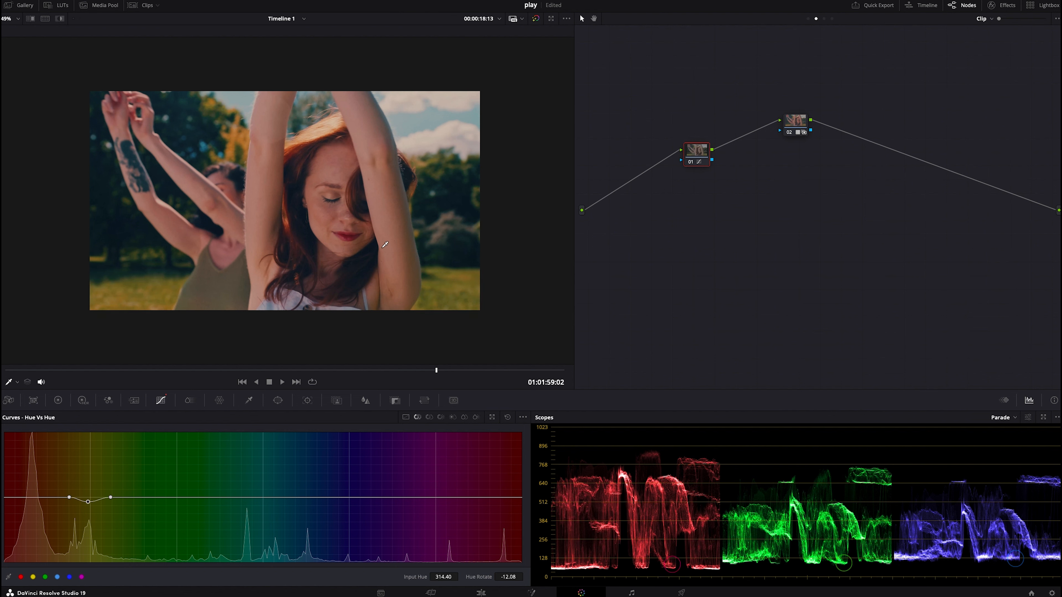
pyautogui.click(263, 183)
pyautogui.moveTo(38, 498); pyautogui.dragTo(36, 502)
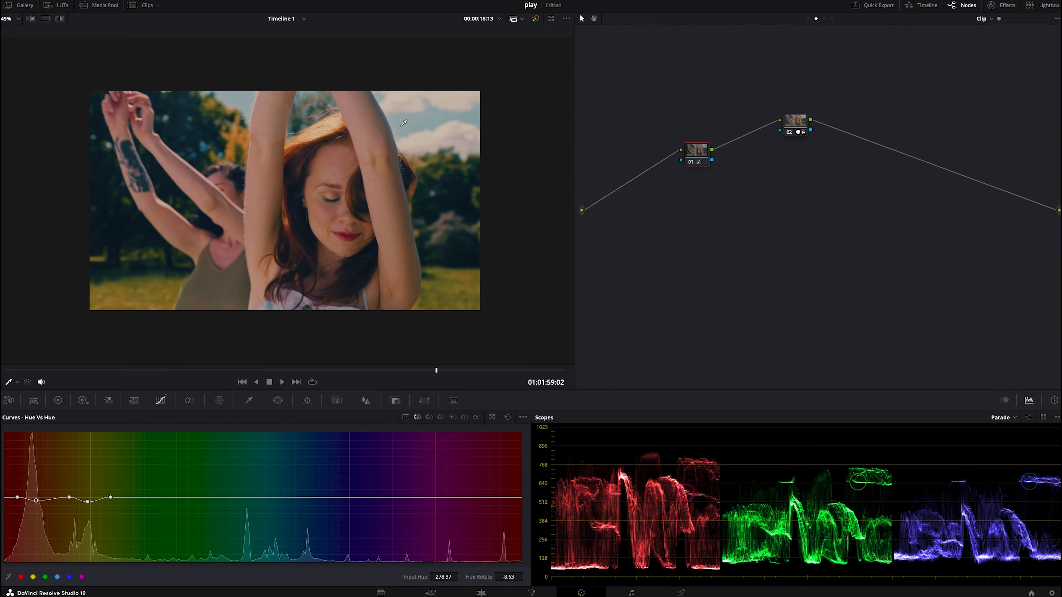
# - On the Hue vs Hue curve, rotate the sky blue hue by 8.63
pyautogui.click(312, 498)
pyautogui.moveTo(310, 498); pyautogui.dragTo(310, 494)
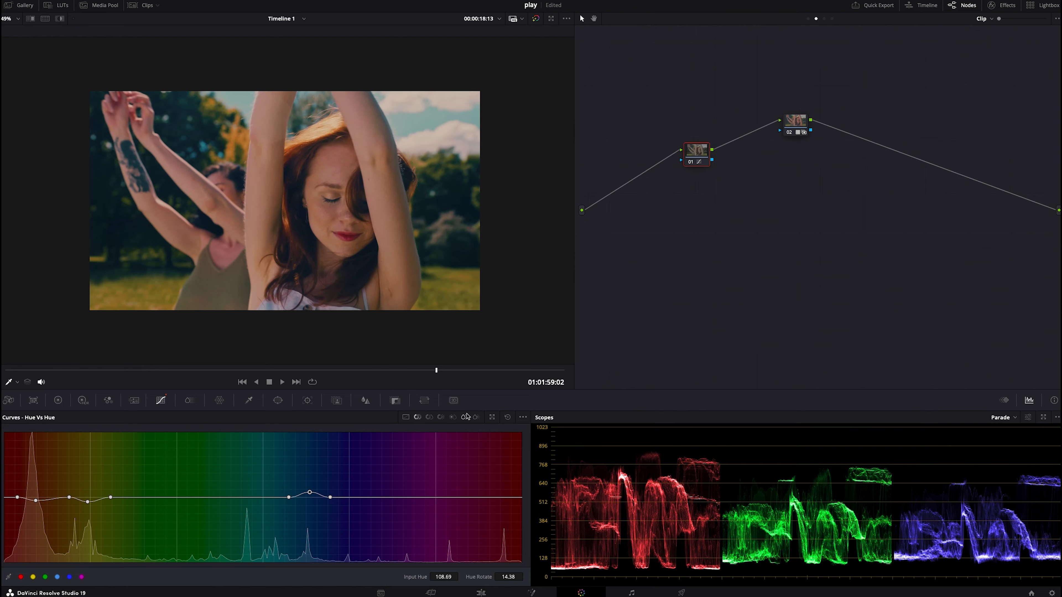
pyautogui.moveTo(304, 494)
pyautogui.mouseDown()
pyautogui.moveTo(306, 505)
pyautogui.moveTo(310, 495)
pyautogui.mouseUp()
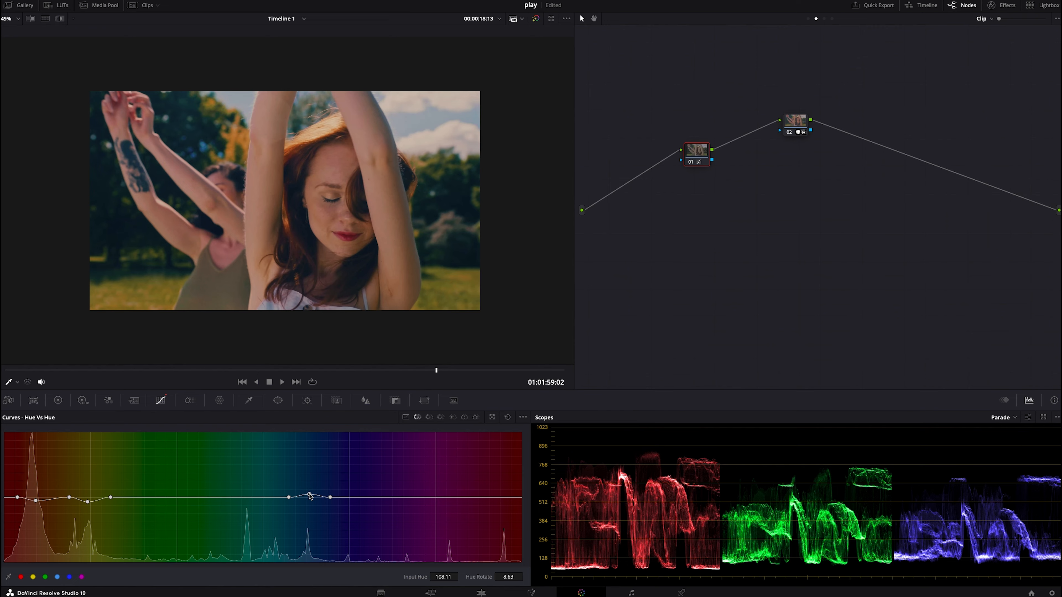
# - On the Hue vs Sat curve, raise blue saturation to 1.09 and orange skin saturation to 1.05
pyautogui.click(429, 418)
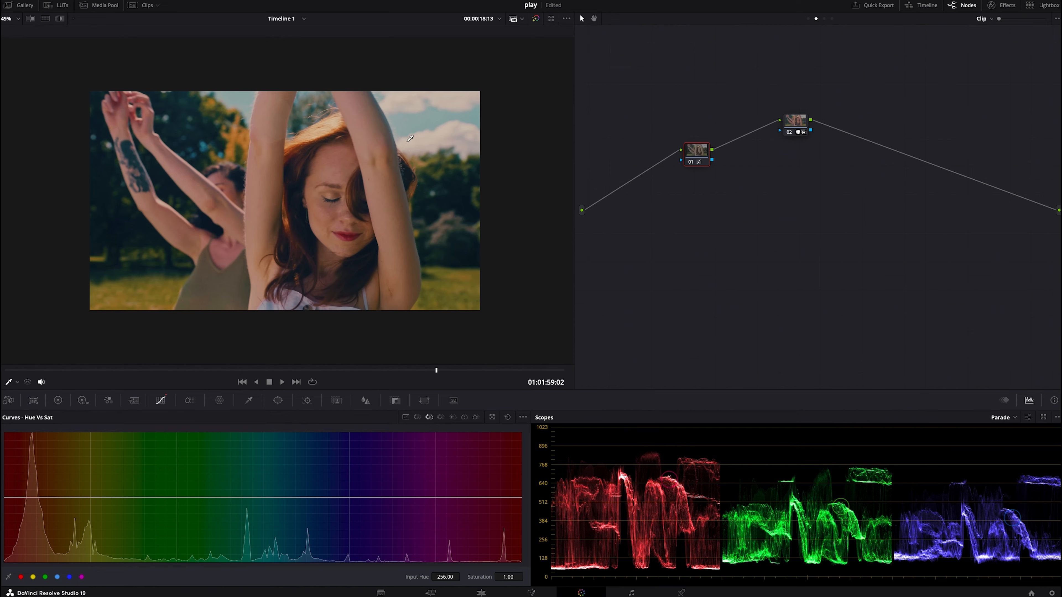
pyautogui.click(308, 497)
pyautogui.moveTo(307, 498); pyautogui.dragTo(308, 492)
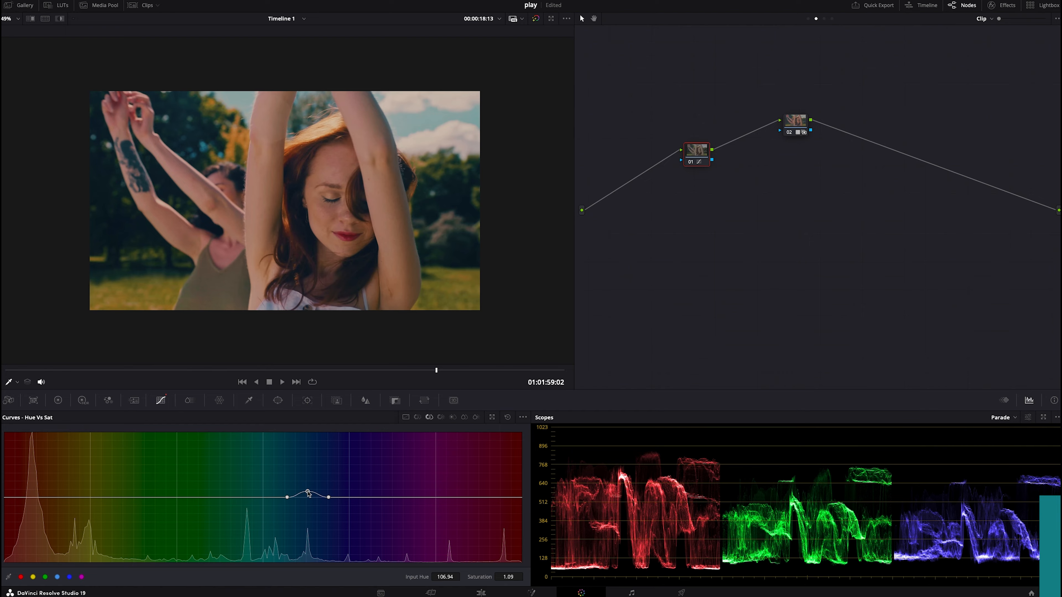
pyautogui.click(282, 277)
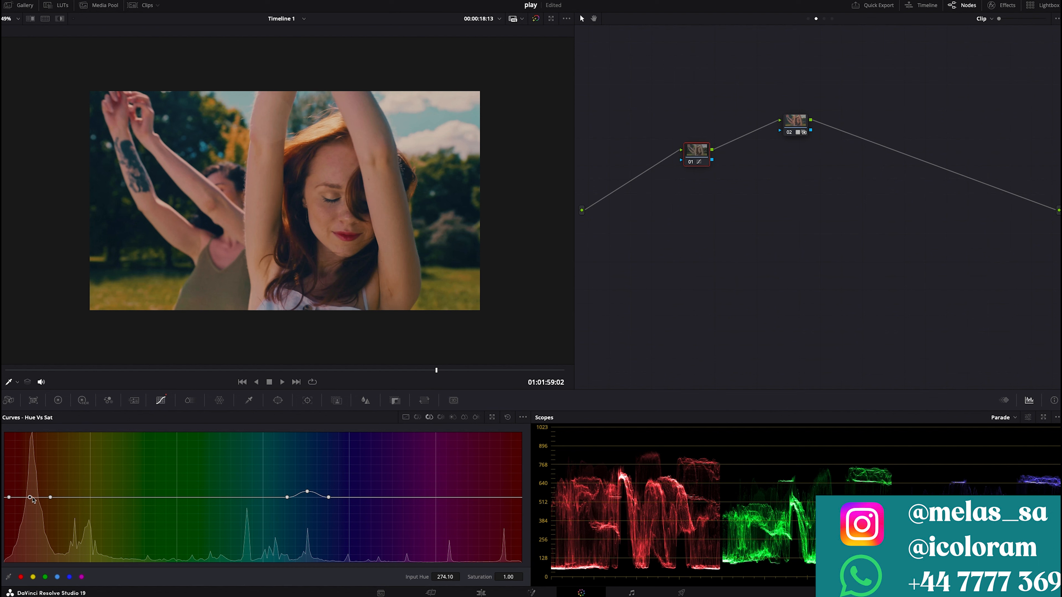
pyautogui.moveTo(30, 497); pyautogui.dragTo(32, 496)
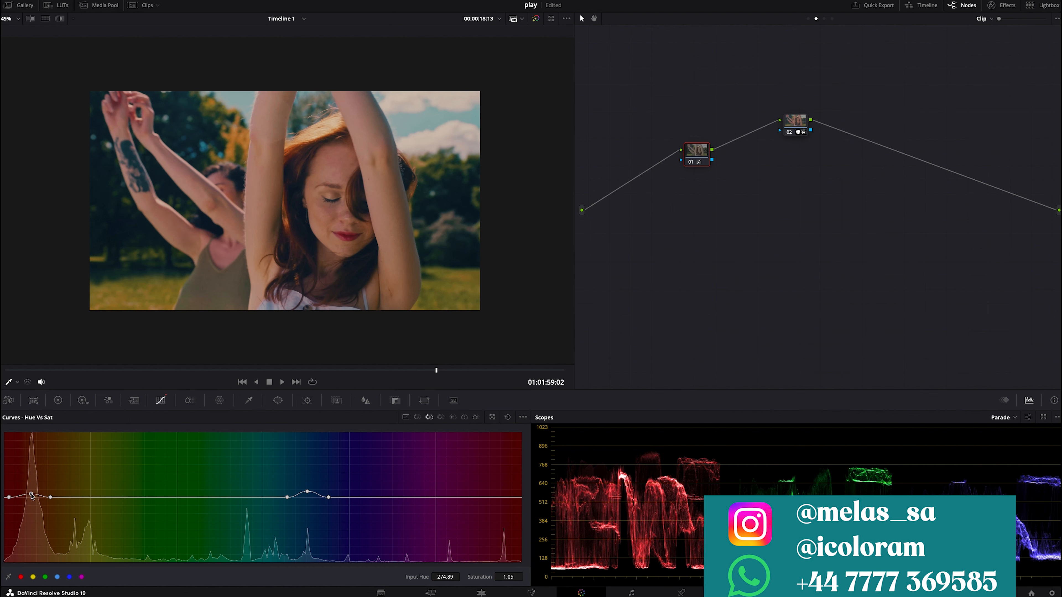
# - Compare the grade toggled on and off in full-screen preview
pyautogui.press('p')
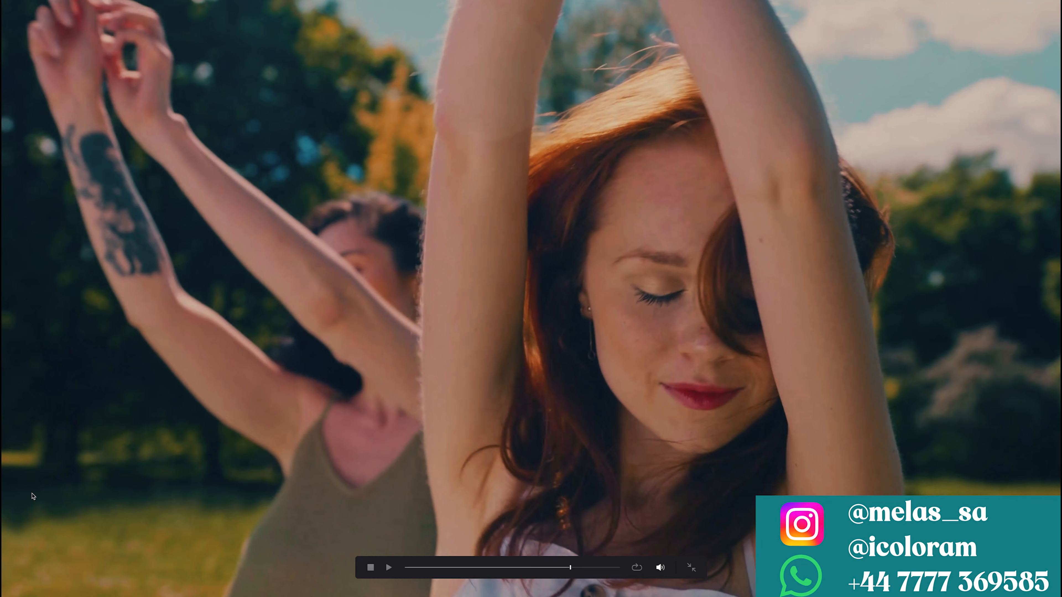
pyautogui.hotkey('shift', 'd')
pyautogui.hotkey('shift', 'd')
pyautogui.press('p')
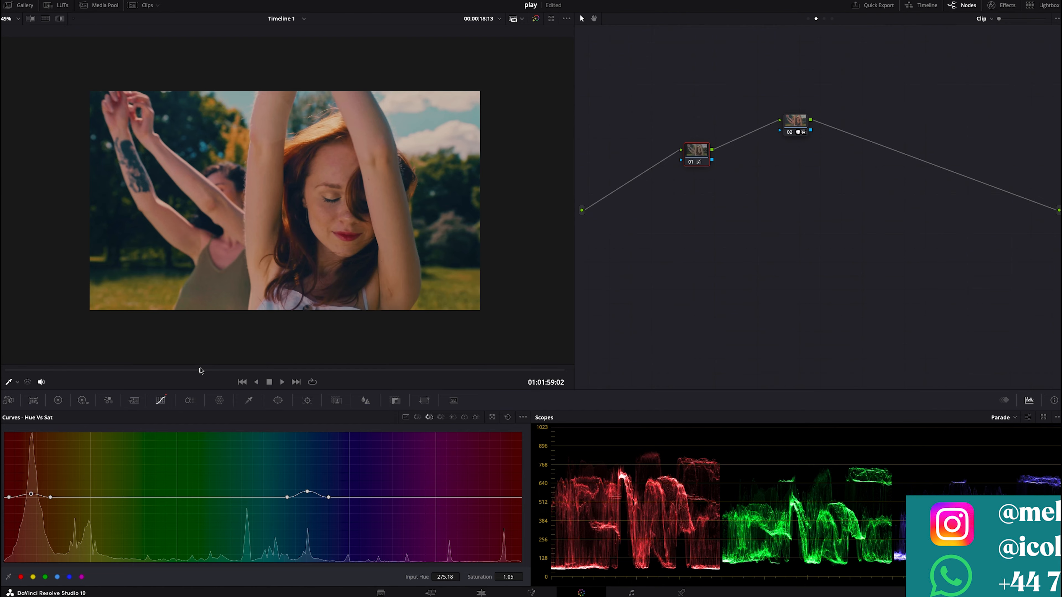
# - Clean up the node graph layout
pyautogui.moveTo(199, 371); pyautogui.dragTo(63, 370)
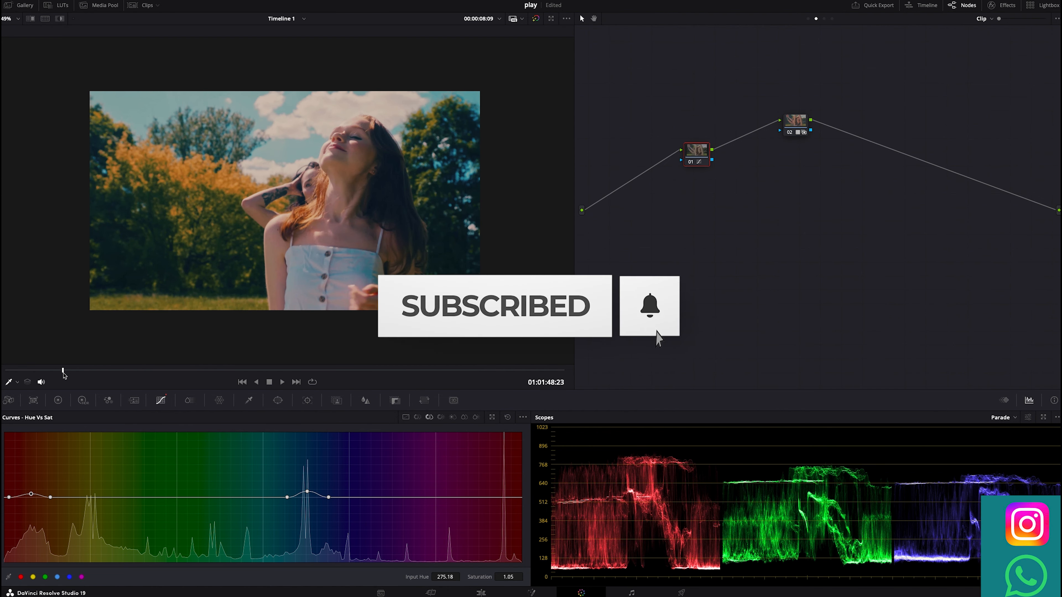
pyautogui.rightClick(720, 268)
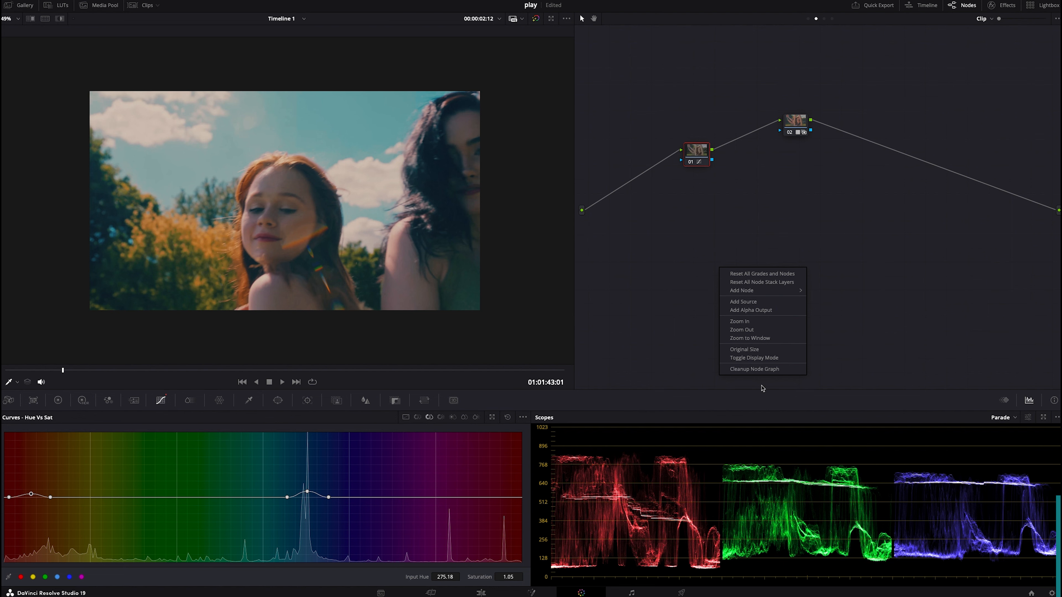
pyautogui.click(757, 369)
pyautogui.click(23, 370)
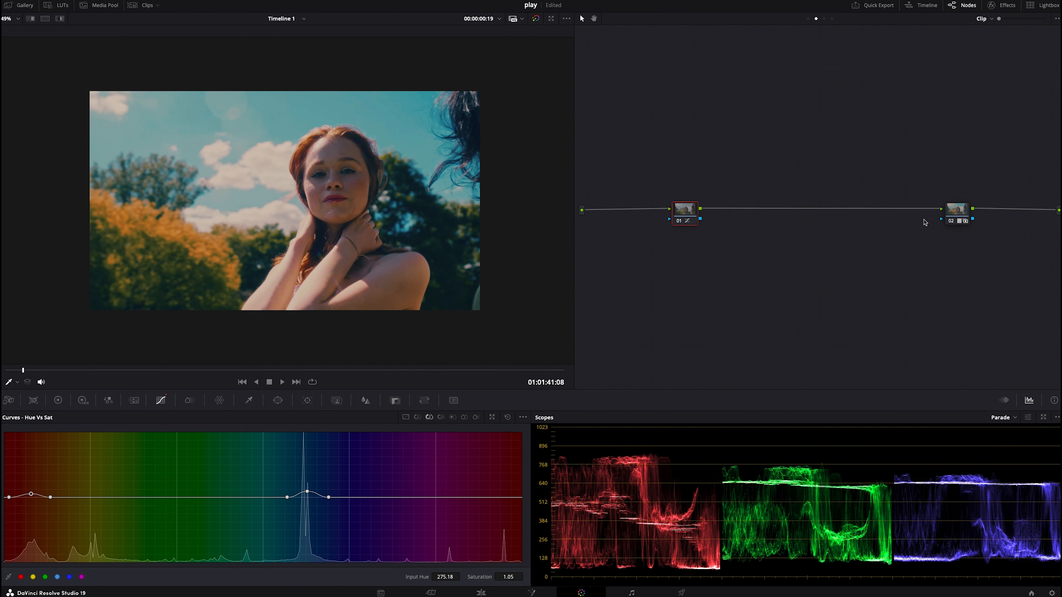
# - Add a serial node after node 02 and move it below the main node chain
pyautogui.click(959, 214)
pyautogui.hotkey('alt', 's')
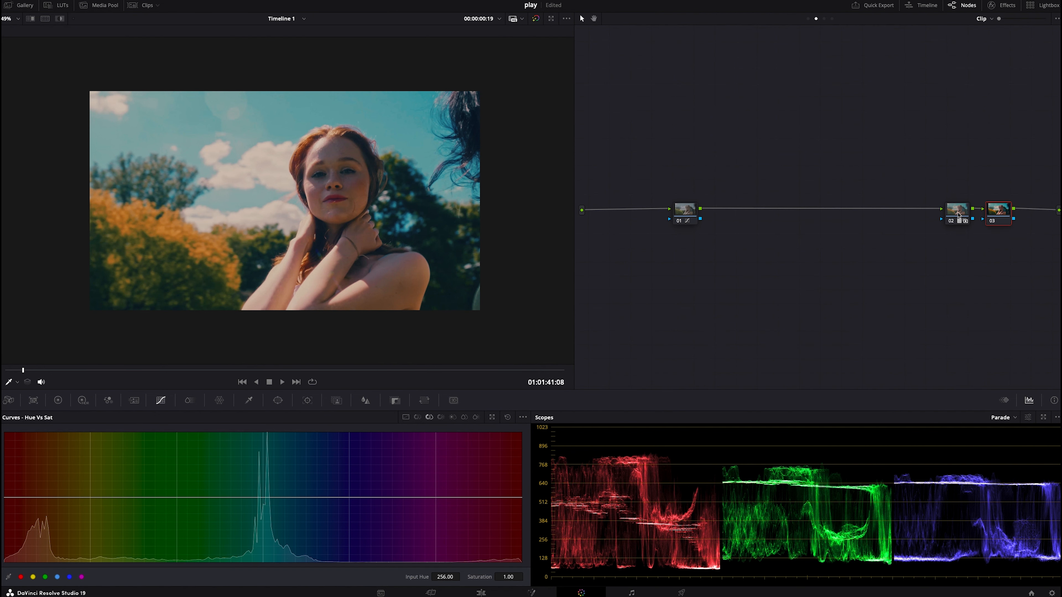
pyautogui.moveTo(995, 215); pyautogui.dragTo(650, 298)
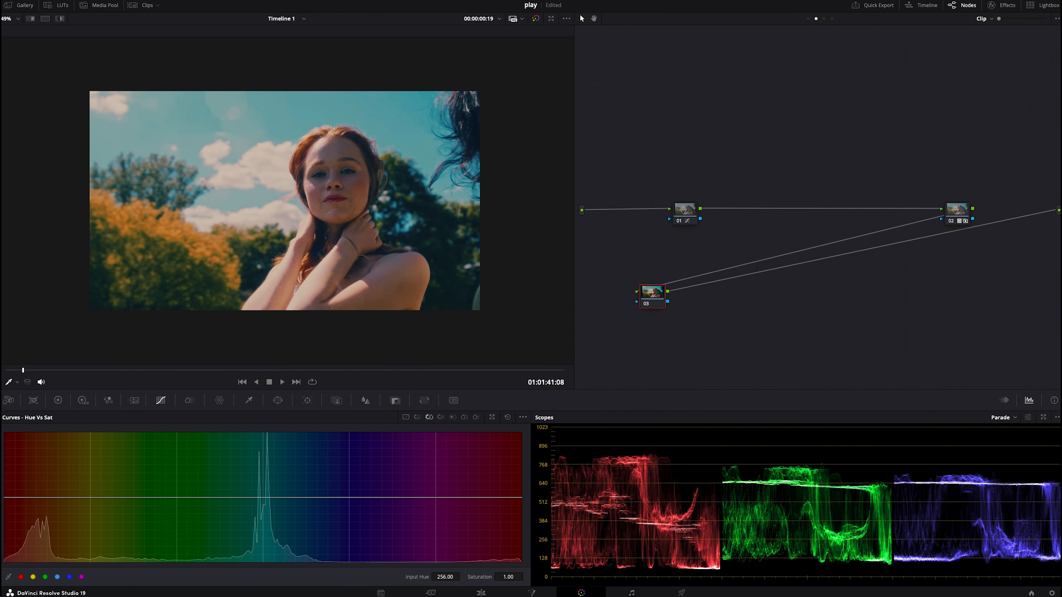
# - Search the effects library for glow and apply the Glow effect to the new node 03
pyautogui.click(1002, 5)
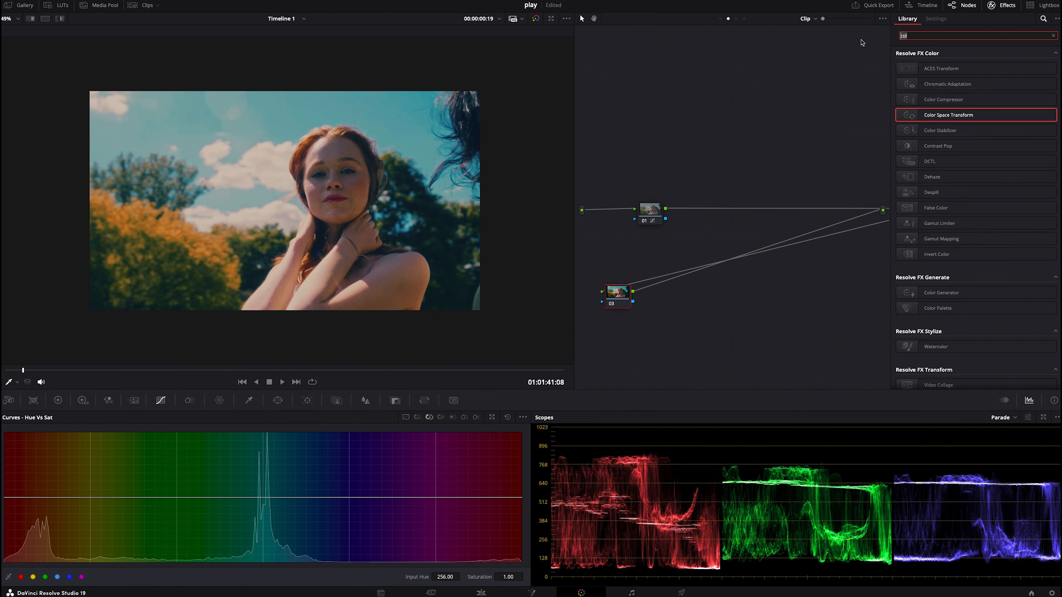
pyautogui.hotkey('ctrl', 'a')
pyautogui.write('gl')
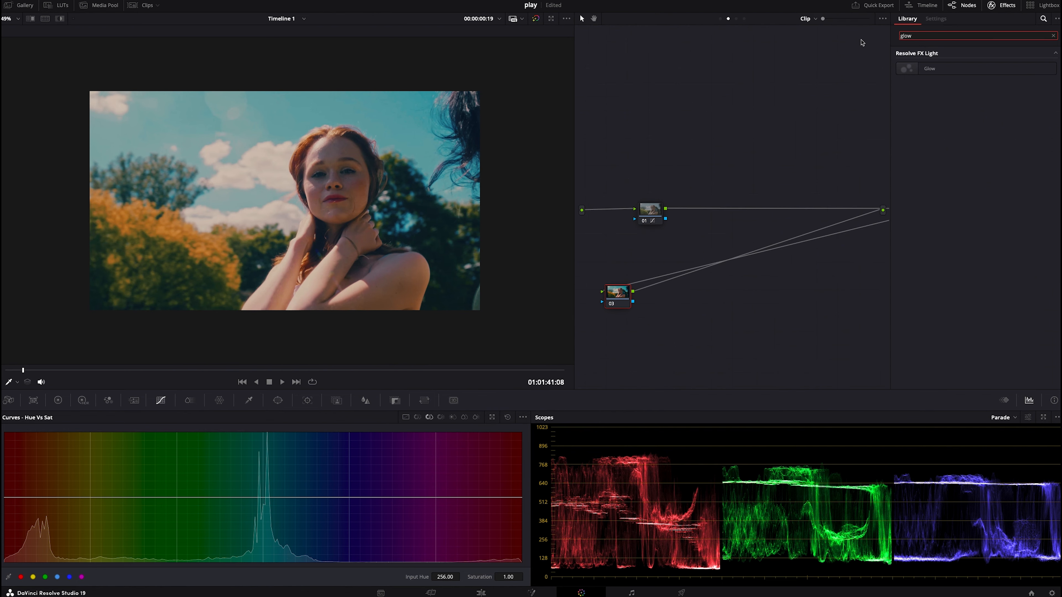
pyautogui.moveTo(931, 69); pyautogui.dragTo(621, 299)
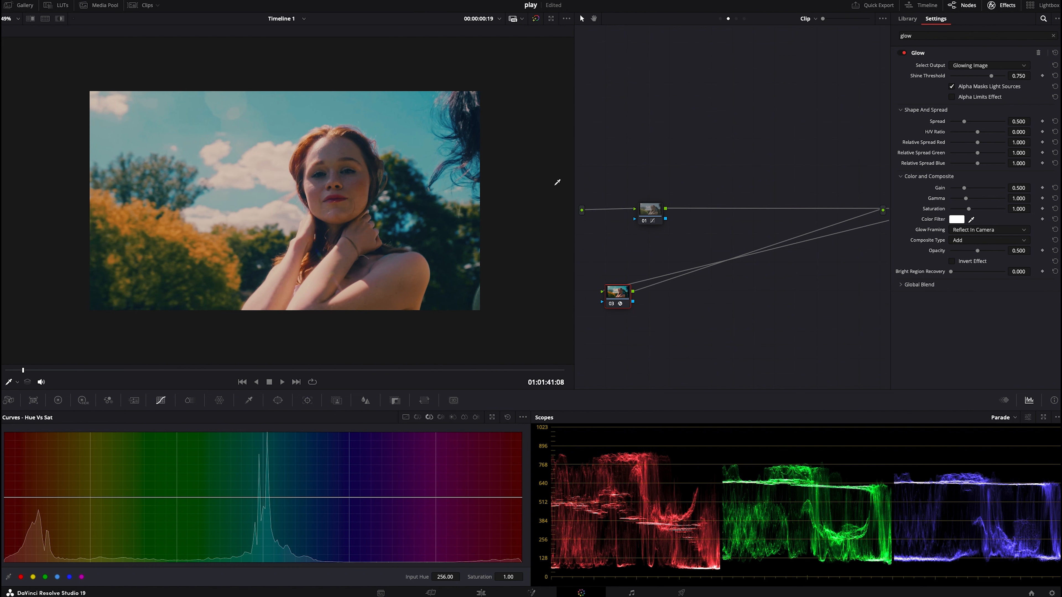
# - Set the Glow composite type to Softlight, shine threshold to 0.023 and spread to 0.775
pyautogui.scroll(2, 558, 182)
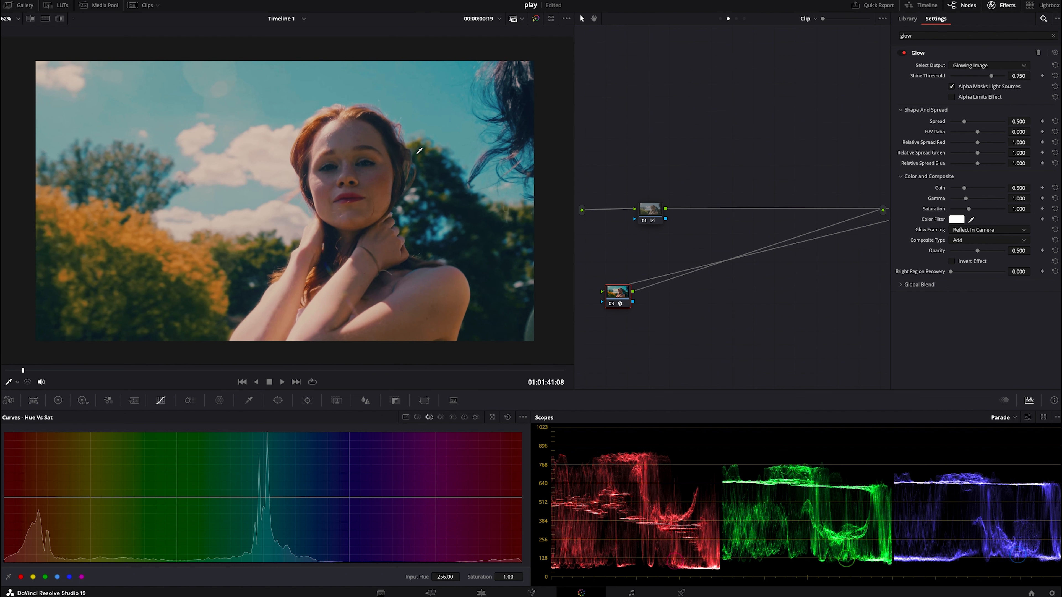
pyautogui.click(969, 240)
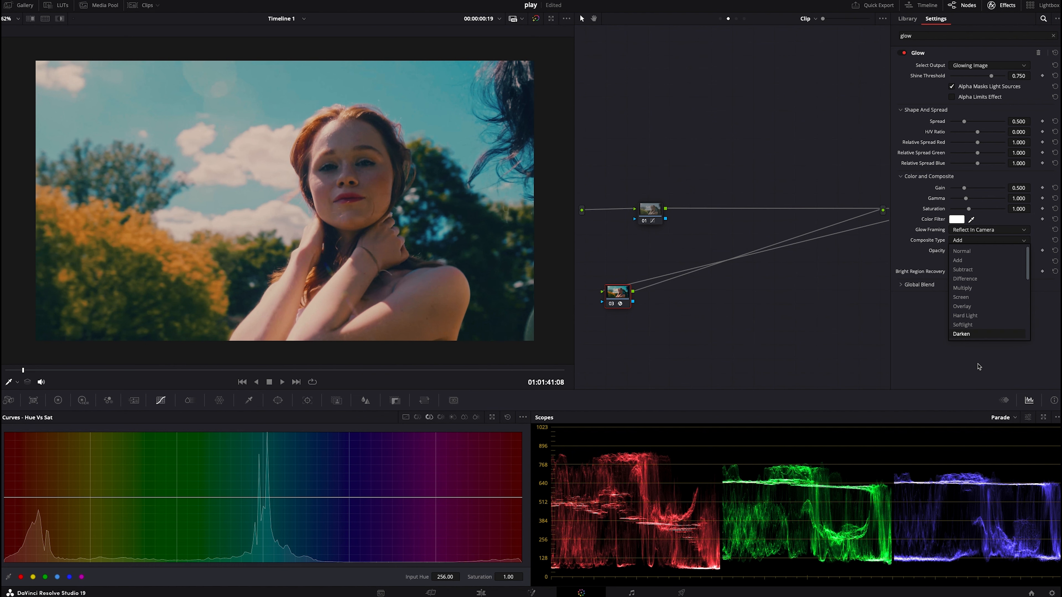
pyautogui.click(969, 322)
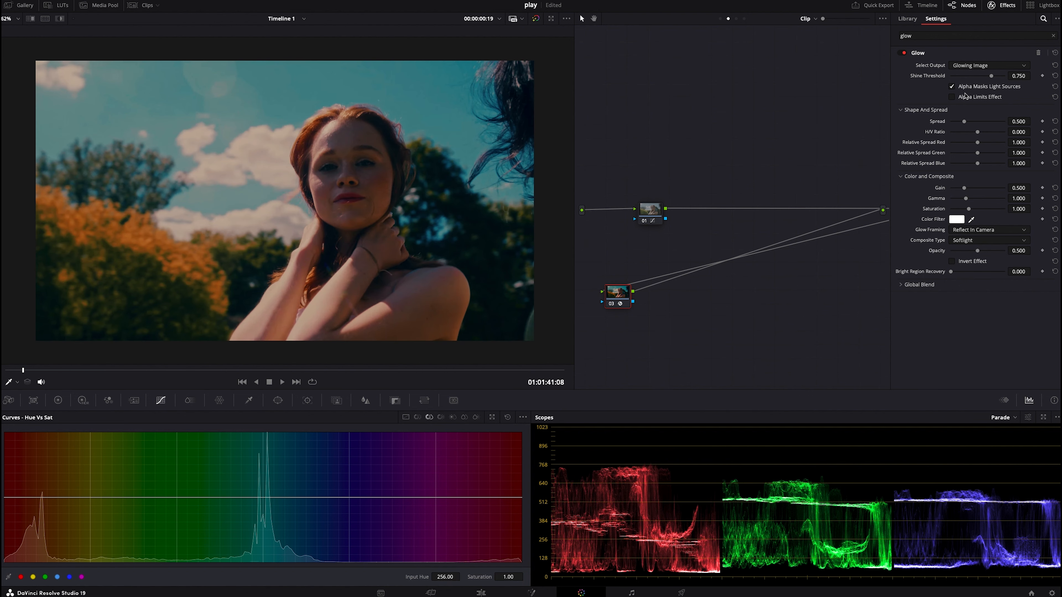
pyautogui.click(952, 76)
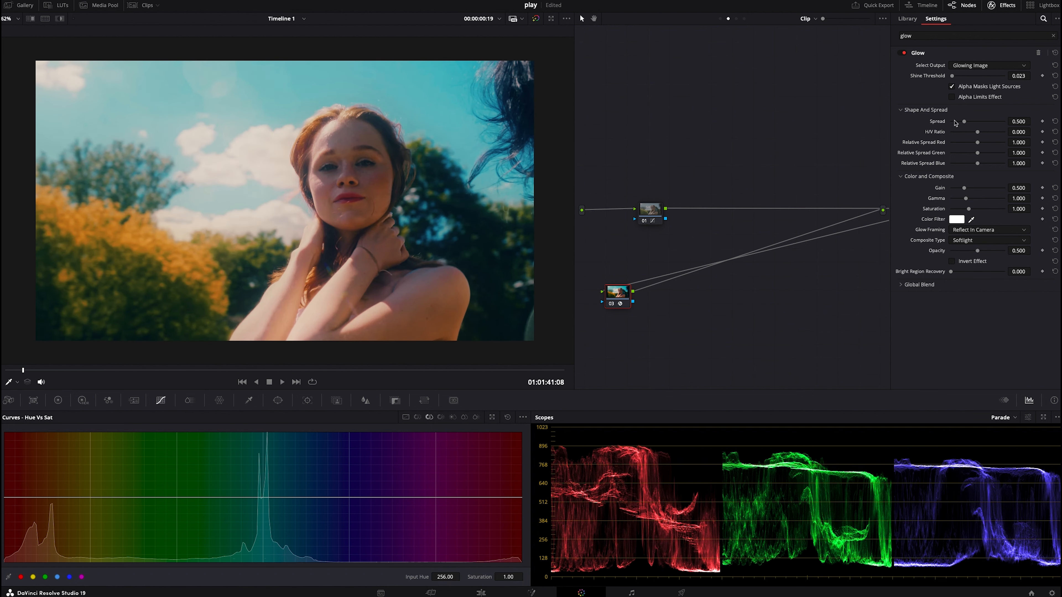
pyautogui.moveTo(964, 122); pyautogui.dragTo(972, 121)
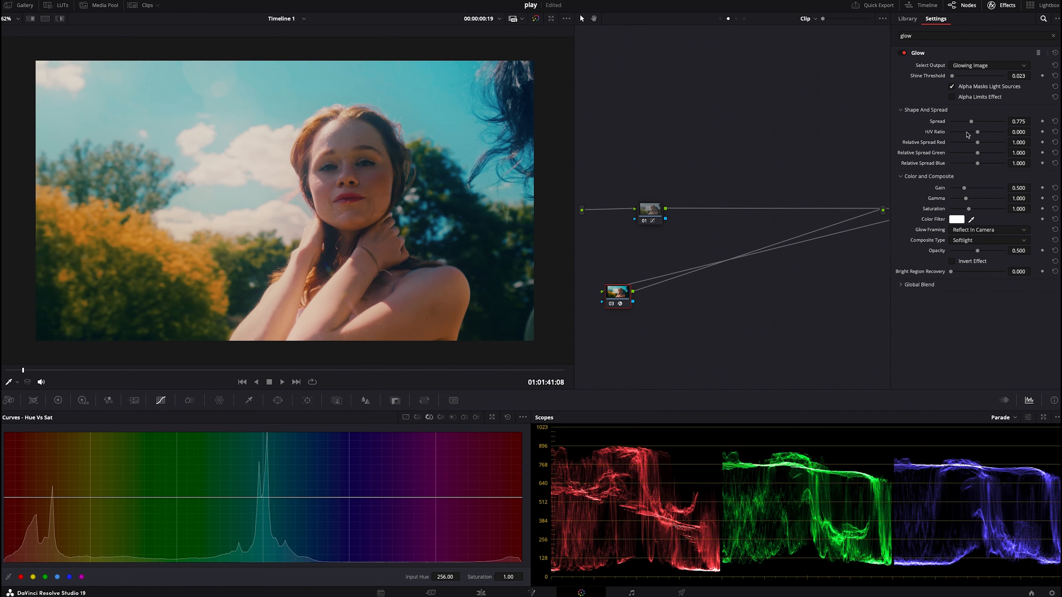
# - On node 01's Hue vs Hue curve, sample the orange foliage and rotate its hue to -2.88
pyautogui.click(656, 209)
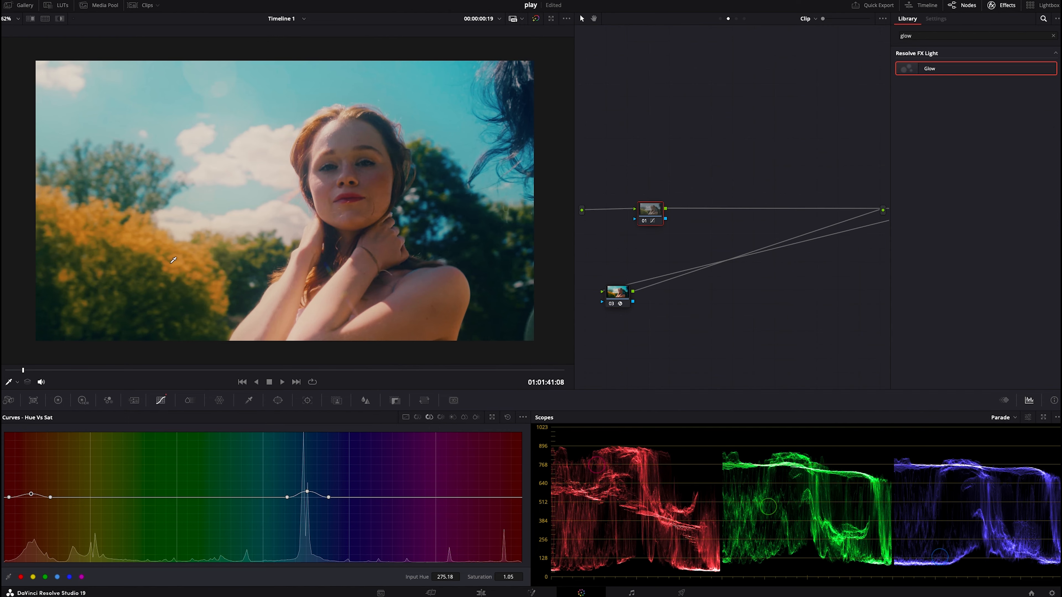
pyautogui.click(168, 240)
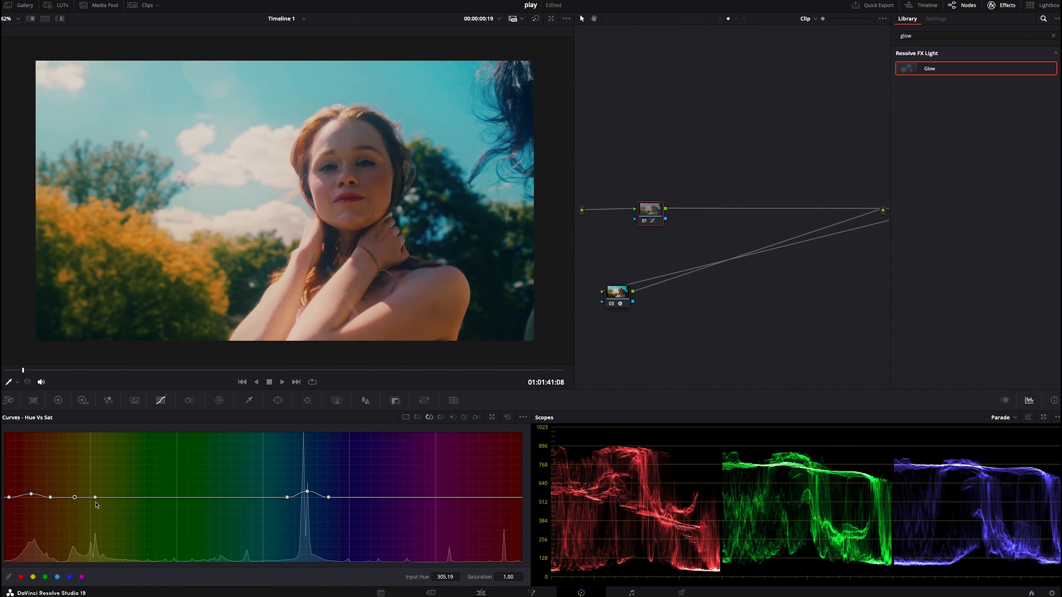
pyautogui.click(418, 417)
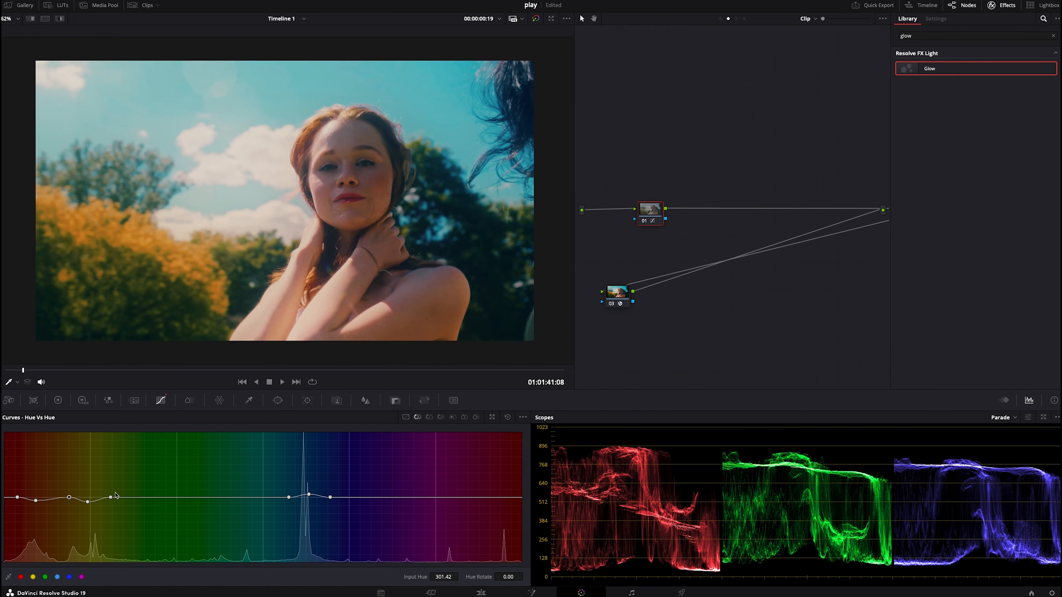
pyautogui.moveTo(71, 498); pyautogui.dragTo(67, 502)
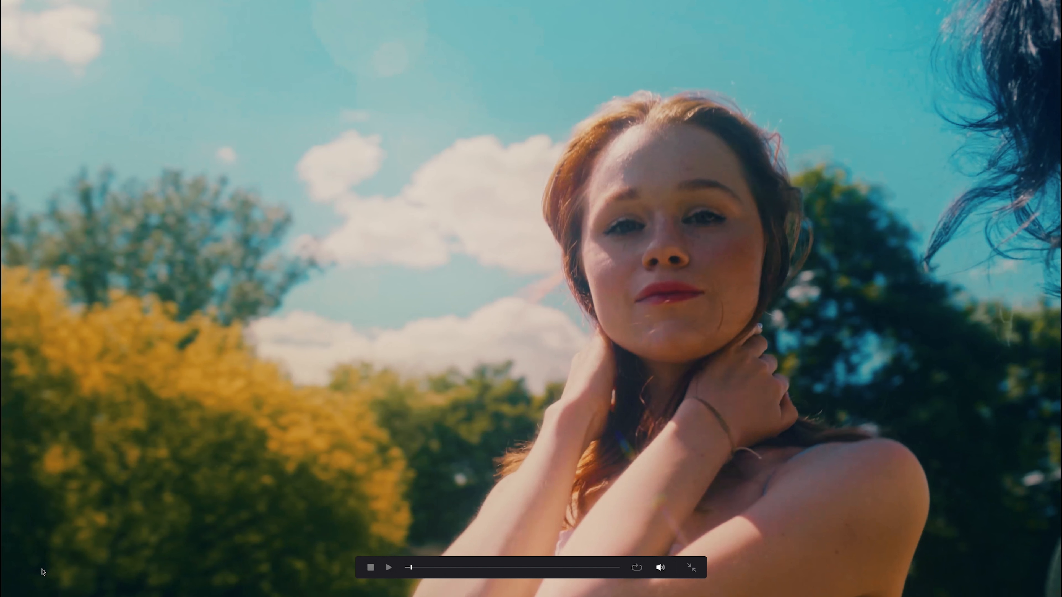
pyautogui.press('Escape')
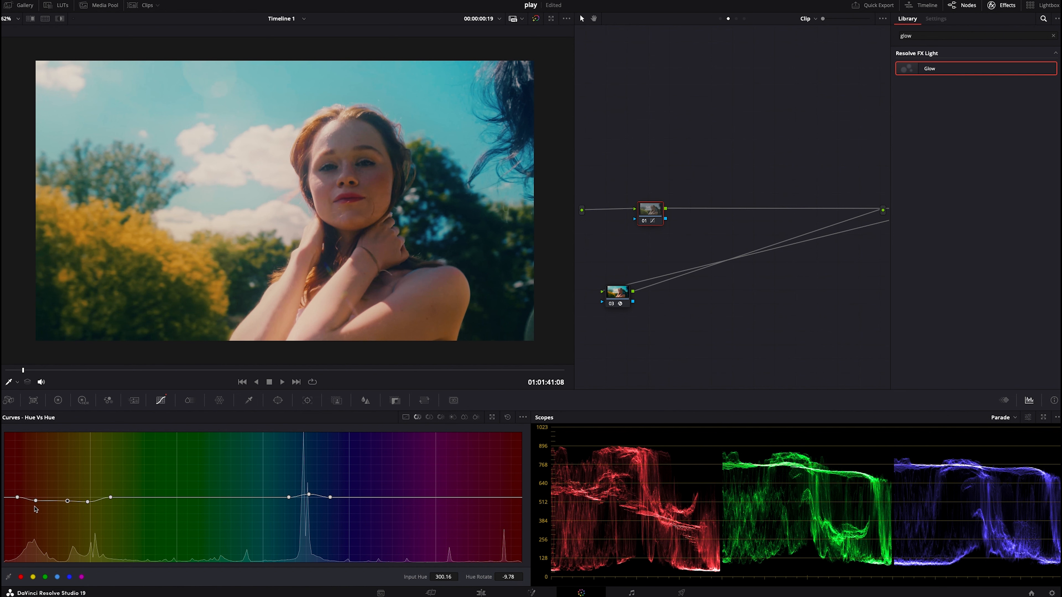
pyautogui.moveTo(36, 502); pyautogui.dragTo(36, 498)
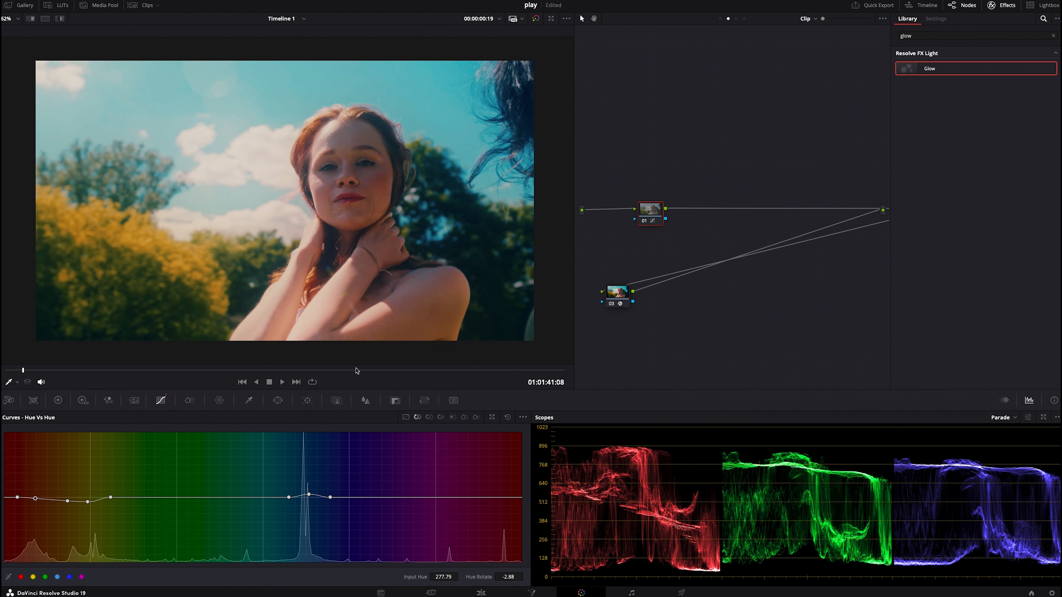
# - Show the clips strip and switch to clip 11
pyautogui.rightClick(343, 261)
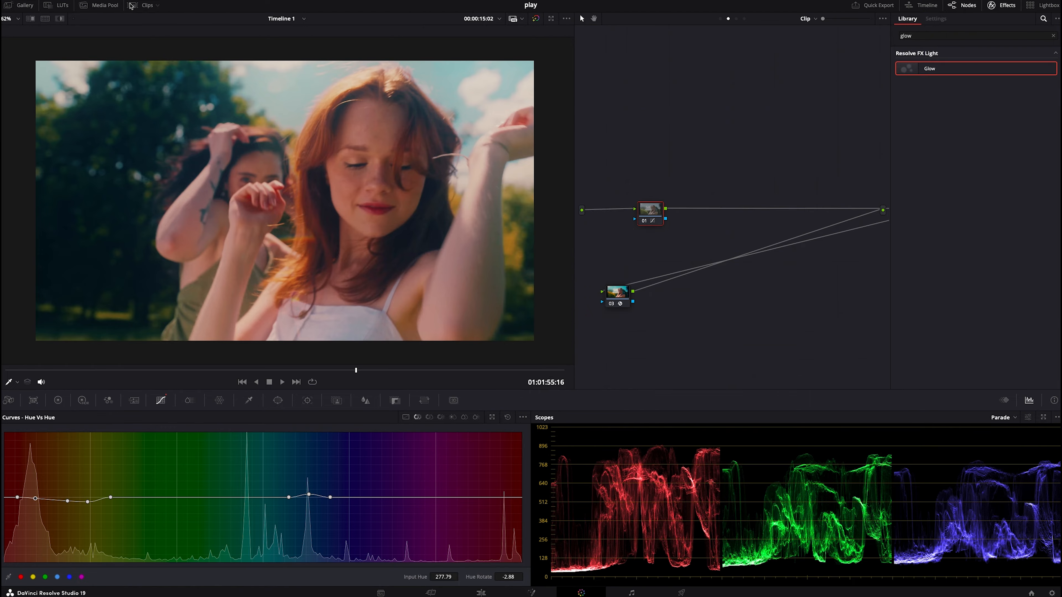
pyautogui.click(130, 5)
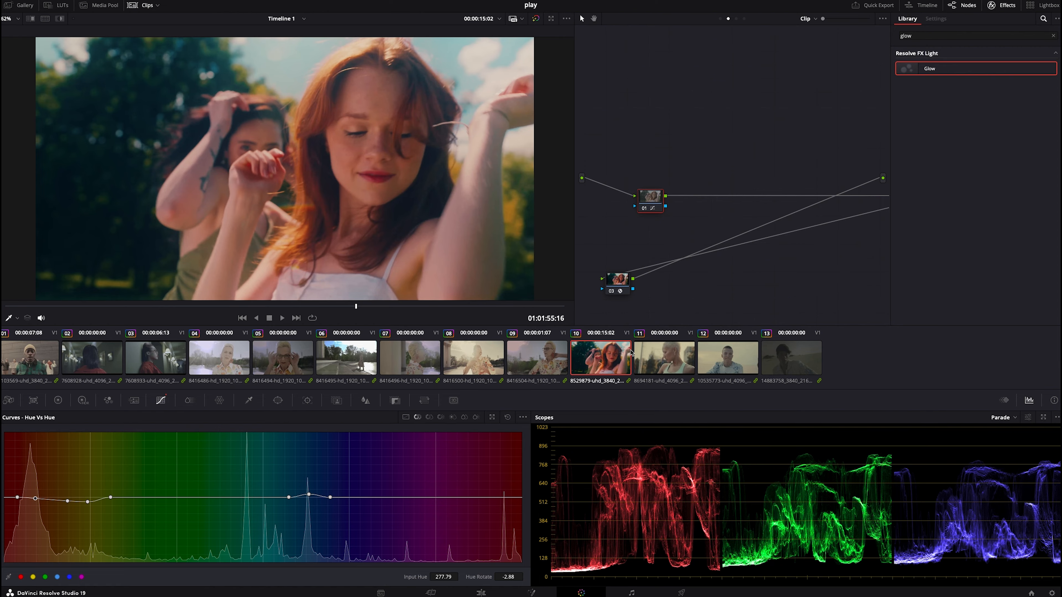
pyautogui.click(651, 365)
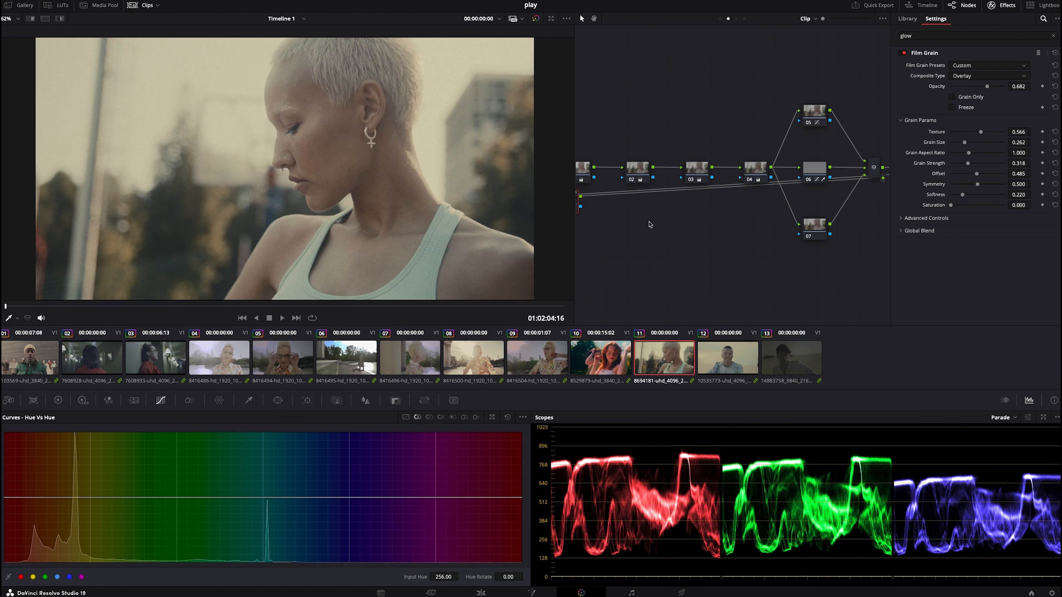
pyautogui.rightClick(435, 213)
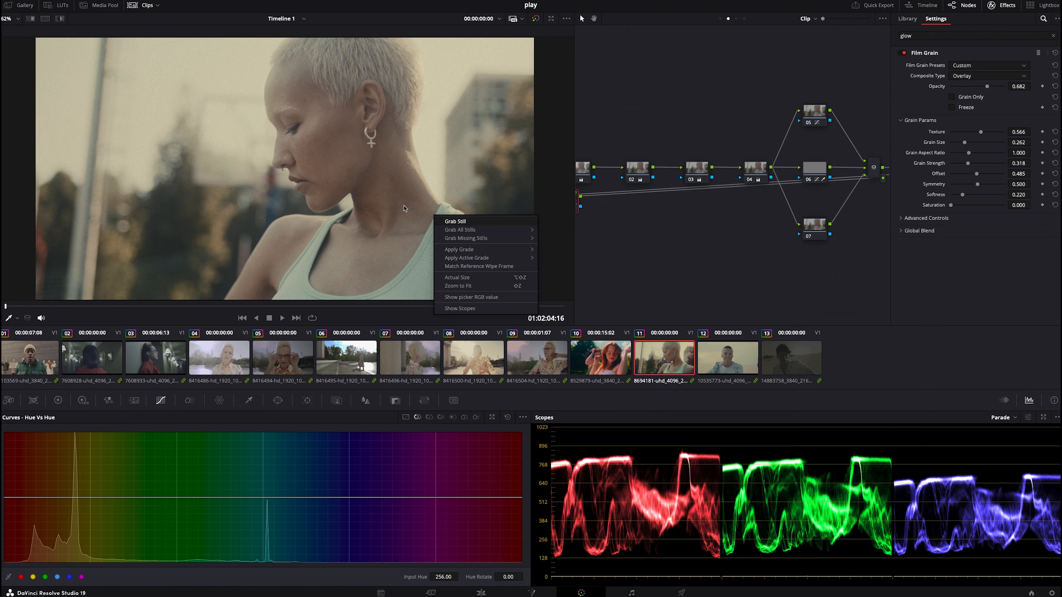
pyautogui.click(404, 190)
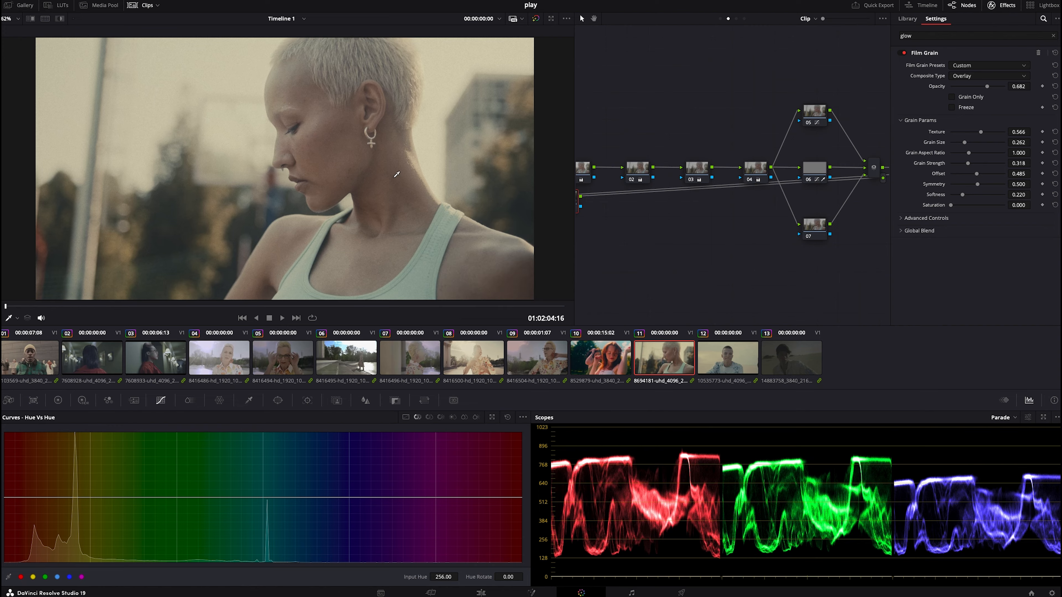
# - Append clip 10's node graph to clip 11
pyautogui.rightClick(597, 285)
pyautogui.click(631, 383)
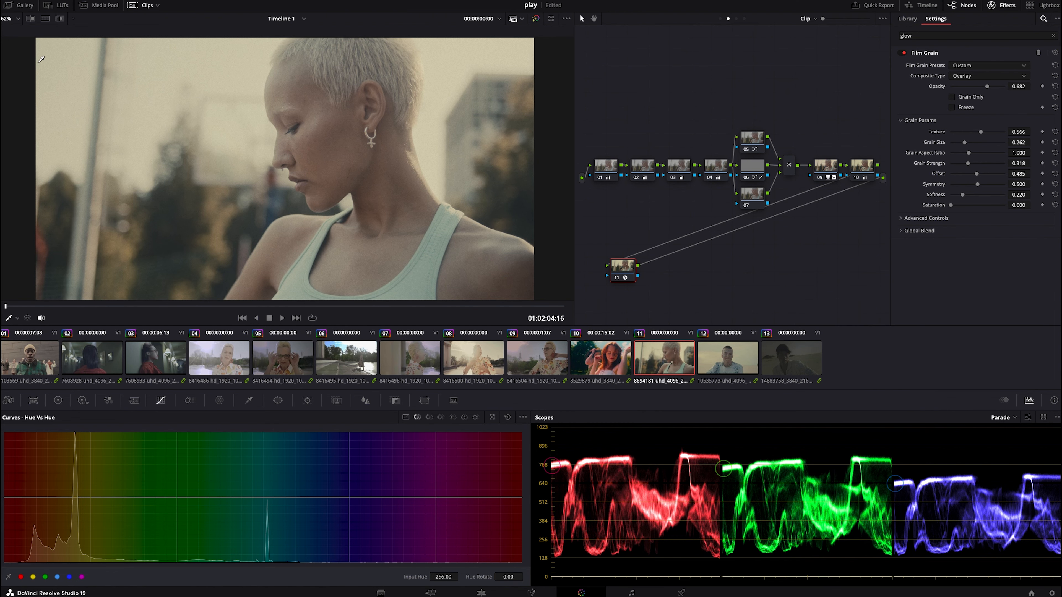
# - Apply the grade from gallery still 1.10.3 to clip 11 and clean up its node graph
pyautogui.click(24, 5)
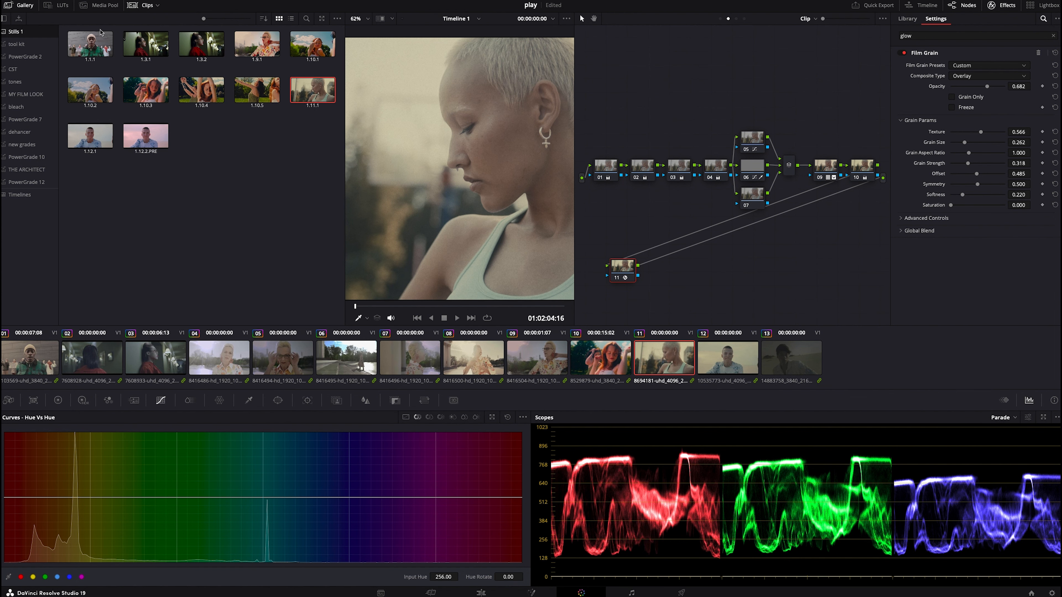
pyautogui.rightClick(140, 85)
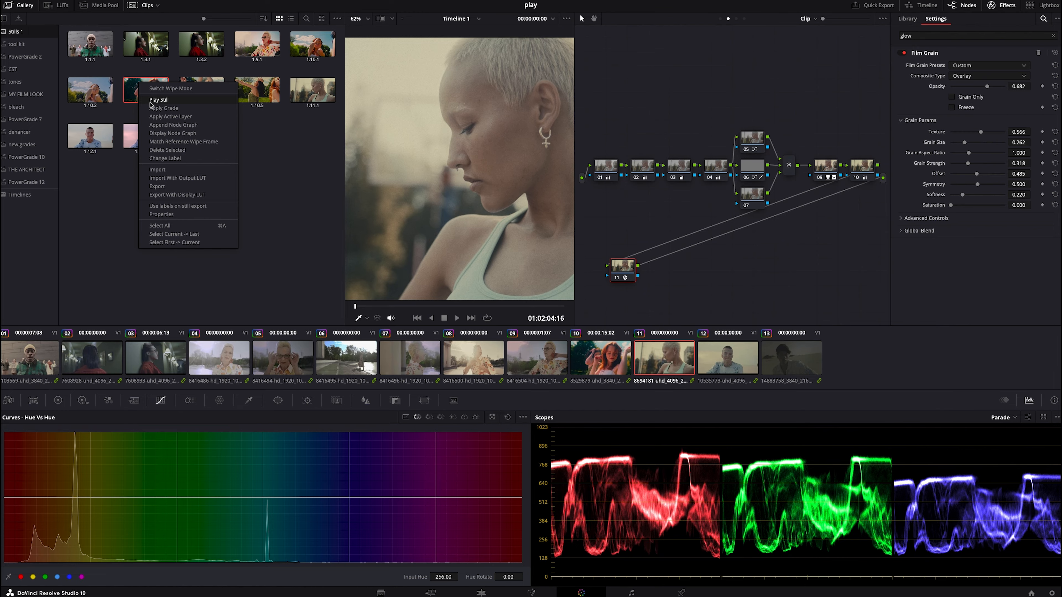
pyautogui.click(153, 107)
pyautogui.rightClick(695, 126)
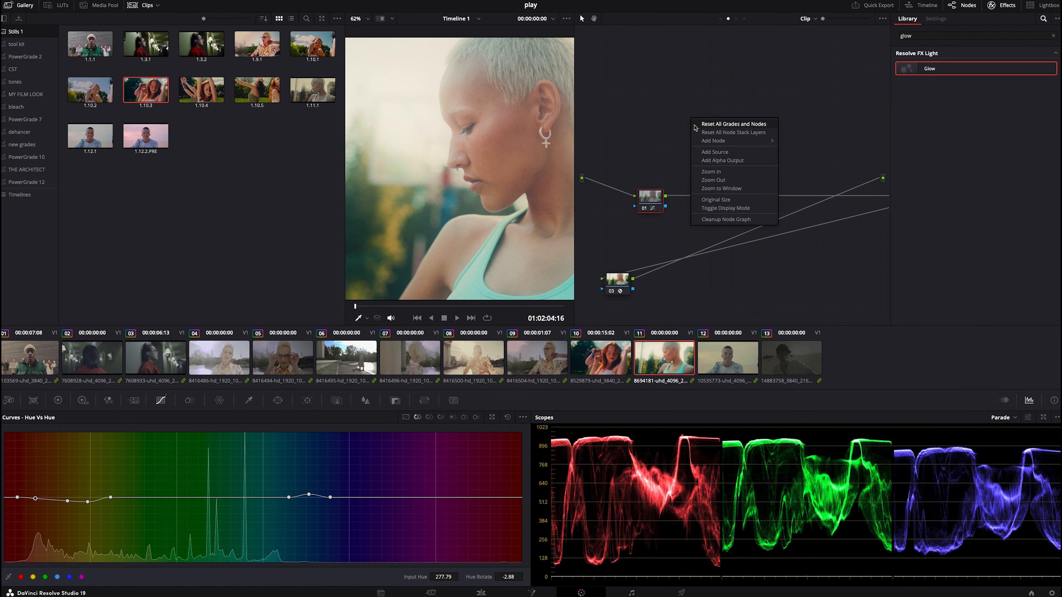
pyautogui.click(726, 219)
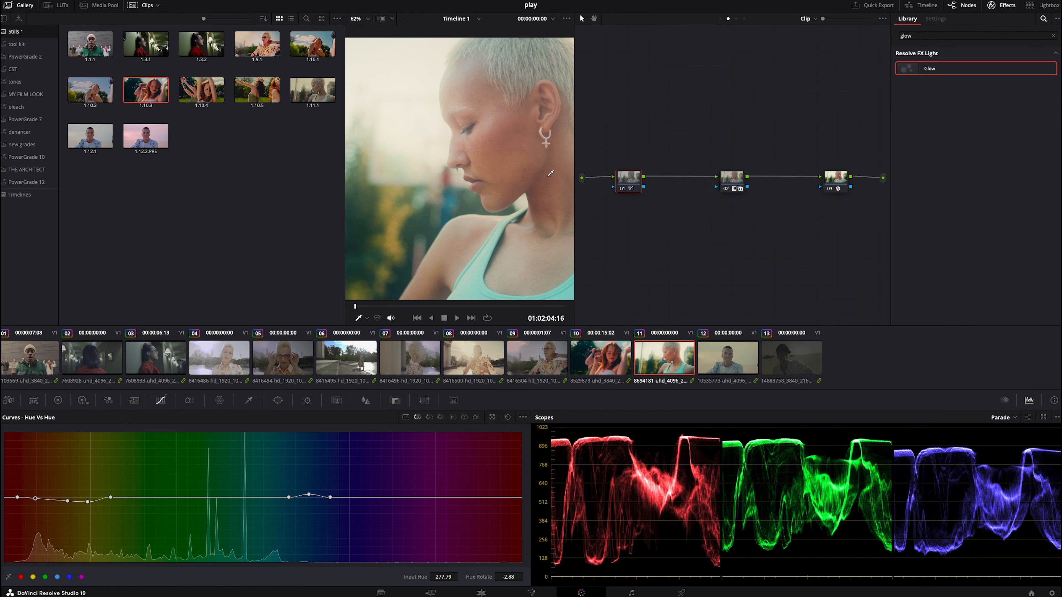
pyautogui.rightClick(163, 96)
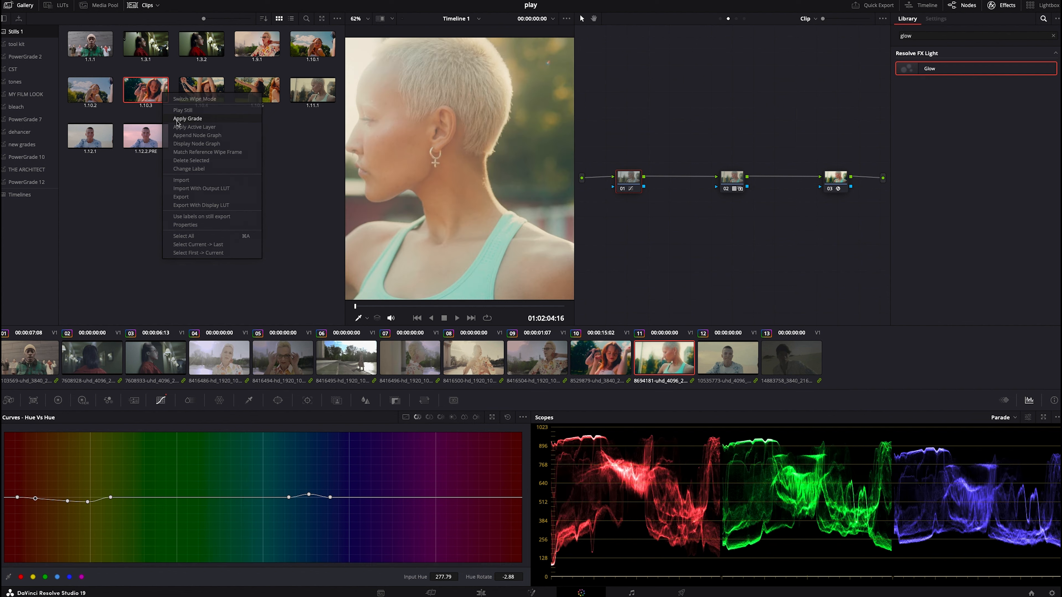
pyautogui.click(176, 119)
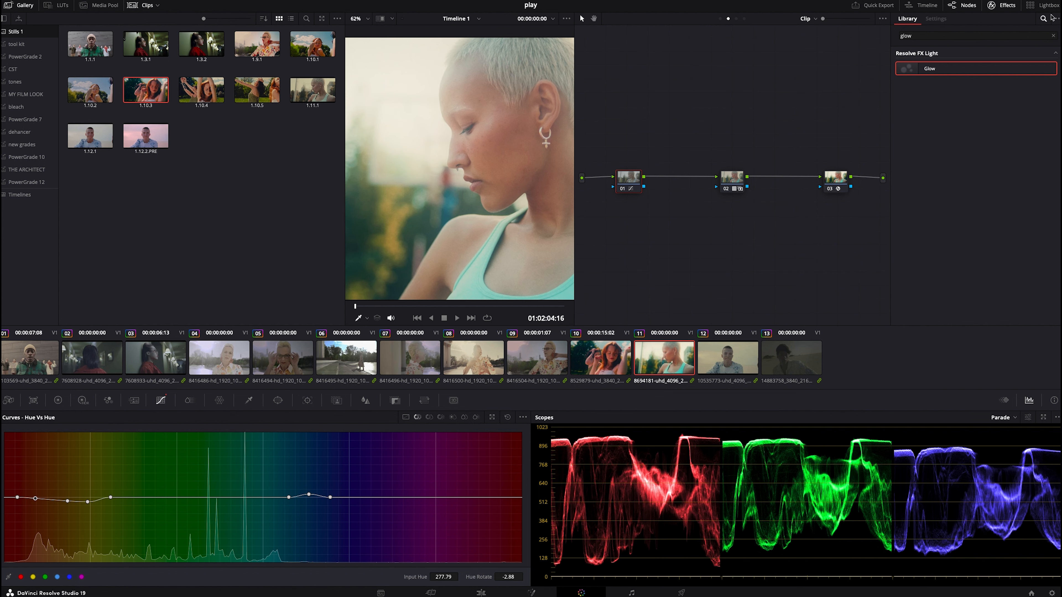
# - Disable the Glow node and add a new serial node at the start of the chain
pyautogui.click(994, 5)
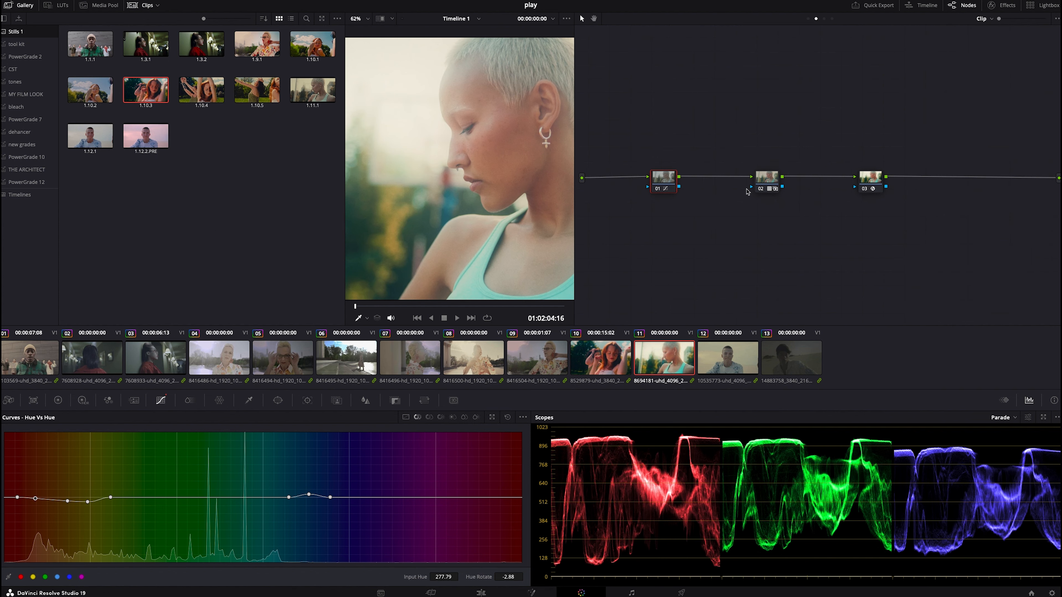
pyautogui.click(864, 189)
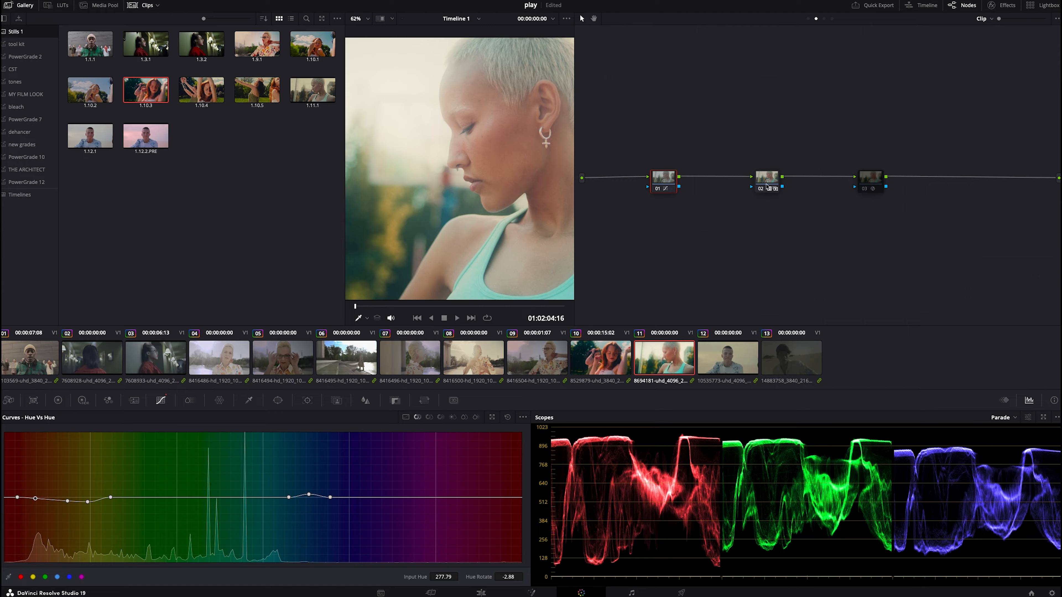
pyautogui.hotkey('shift', 's')
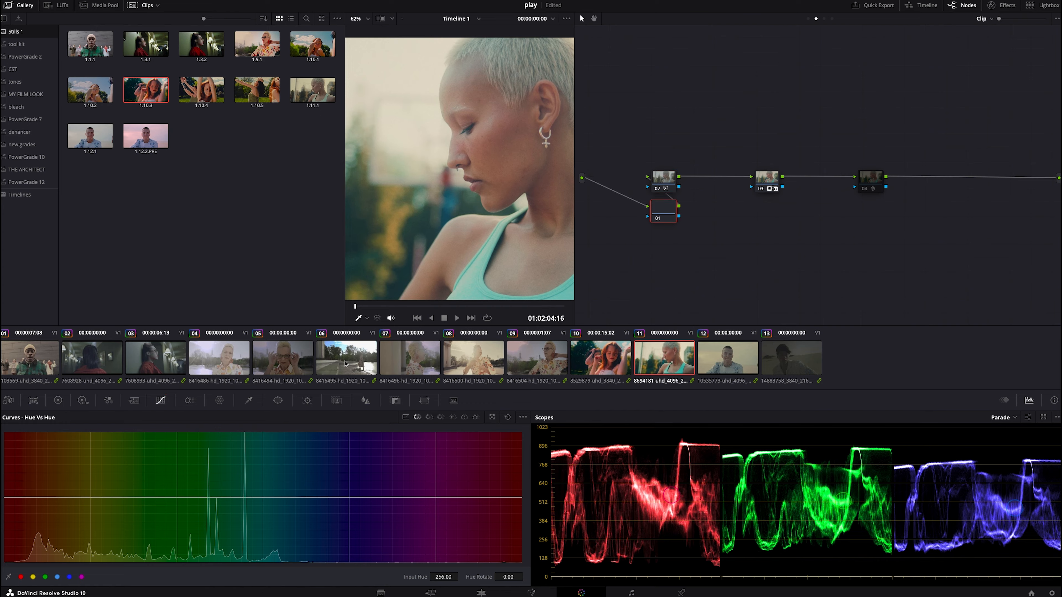
# - In the primary color wheels of the new node, lower Lift to -0.05 and raise Gain to 1.04
pyautogui.click(58, 401)
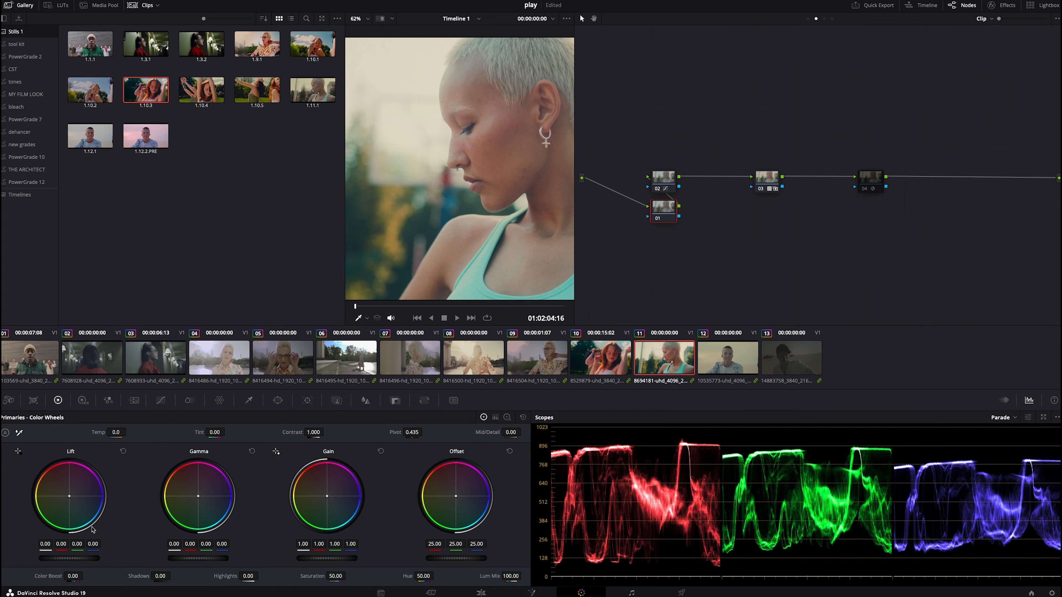
pyautogui.scroll(-5, 81, 562)
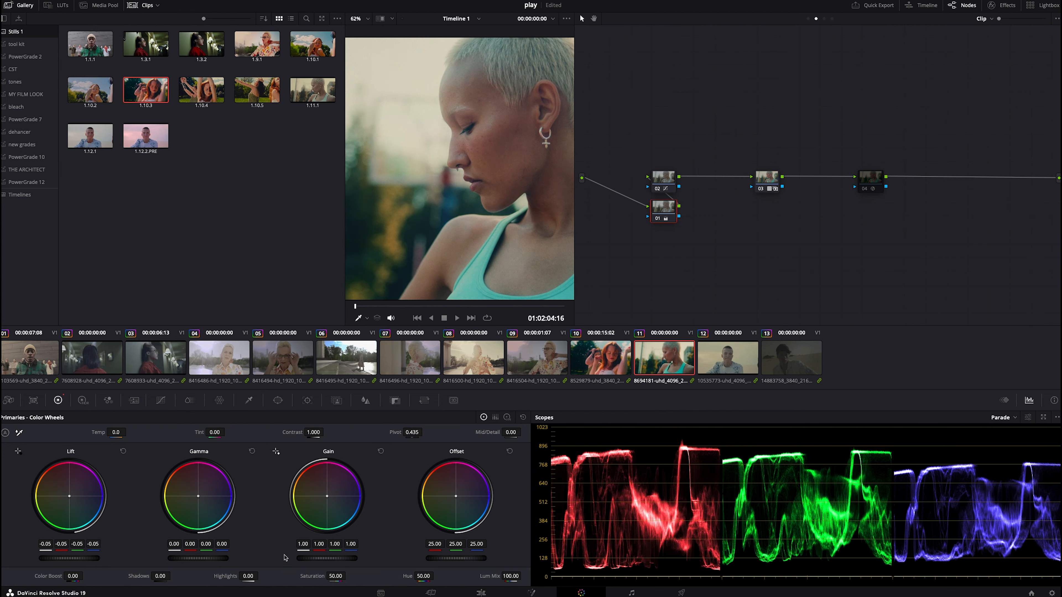
pyautogui.scroll(4, 301, 559)
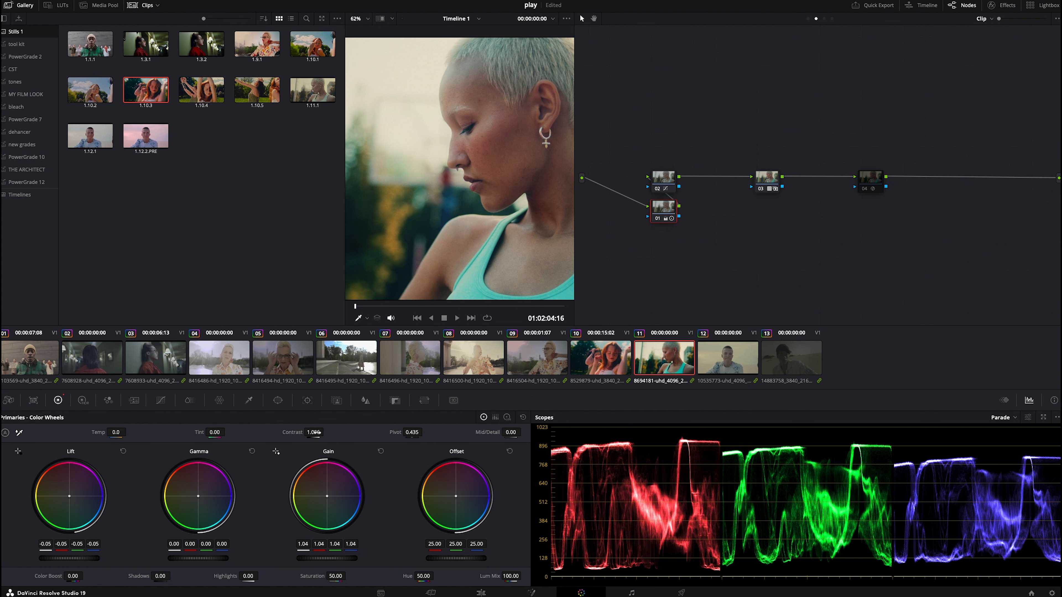
# - Close the gallery and re-enable the Glow node
pyautogui.click(18, 8)
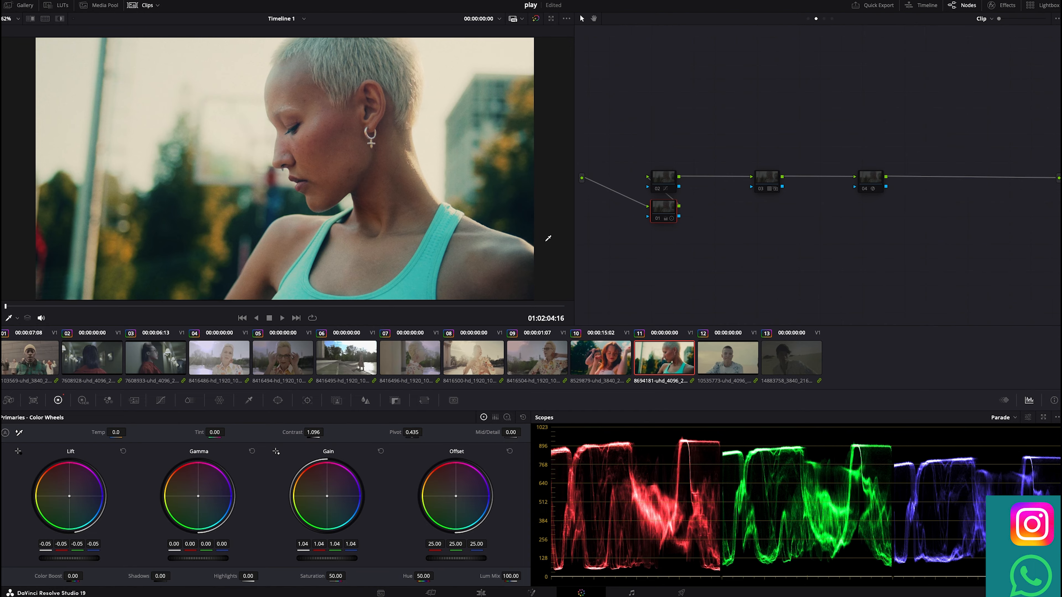
pyautogui.hotkey('alt', 'd')
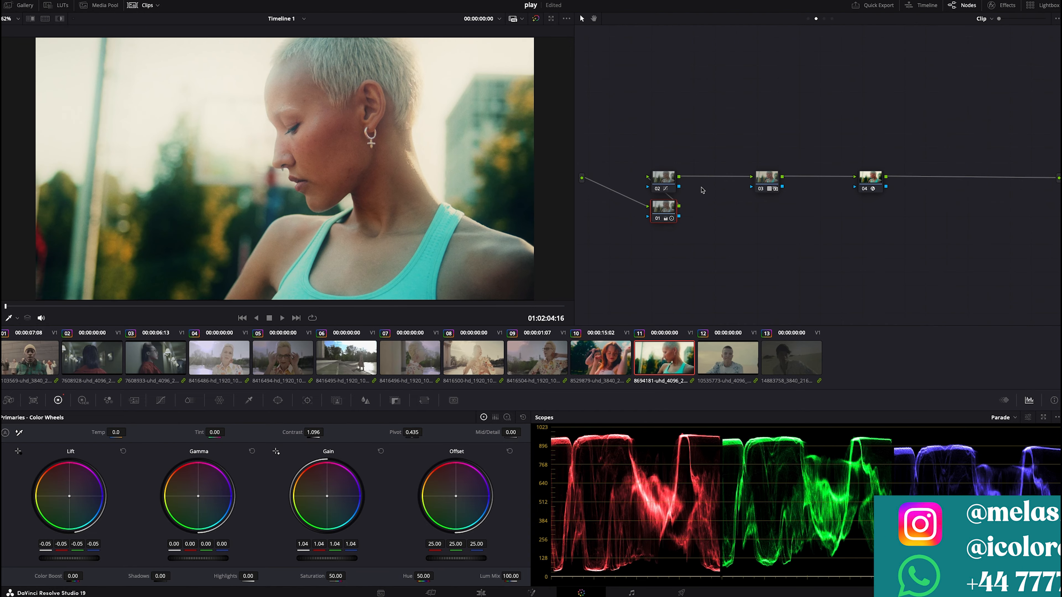
# - Scrub through clip 11 to review the grade across the shot
pyautogui.click(760, 189)
pyautogui.click(760, 188)
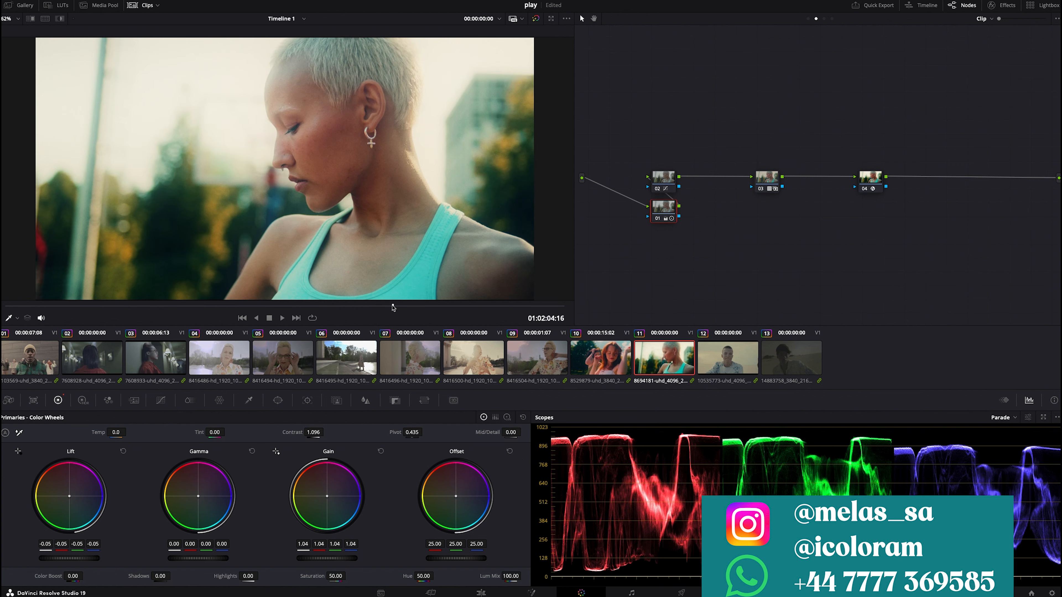
pyautogui.click(416, 308)
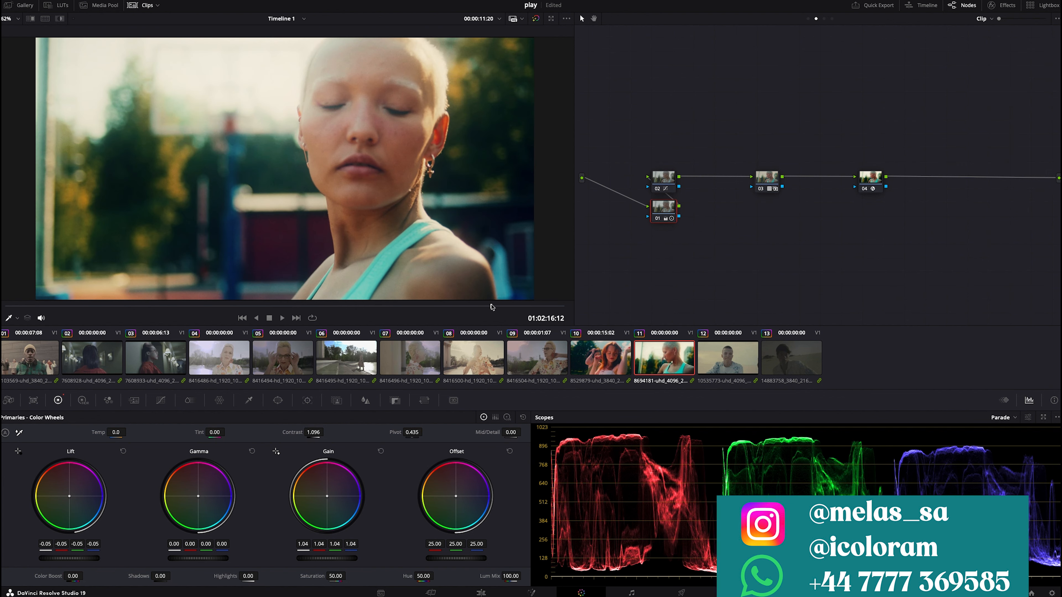
pyautogui.click(519, 307)
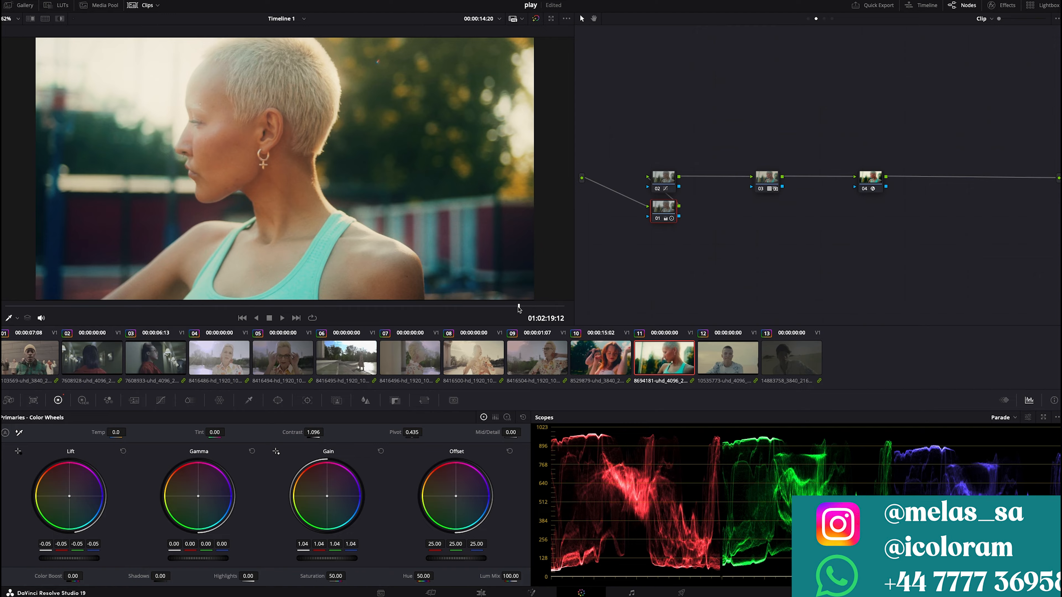
pyautogui.click(547, 307)
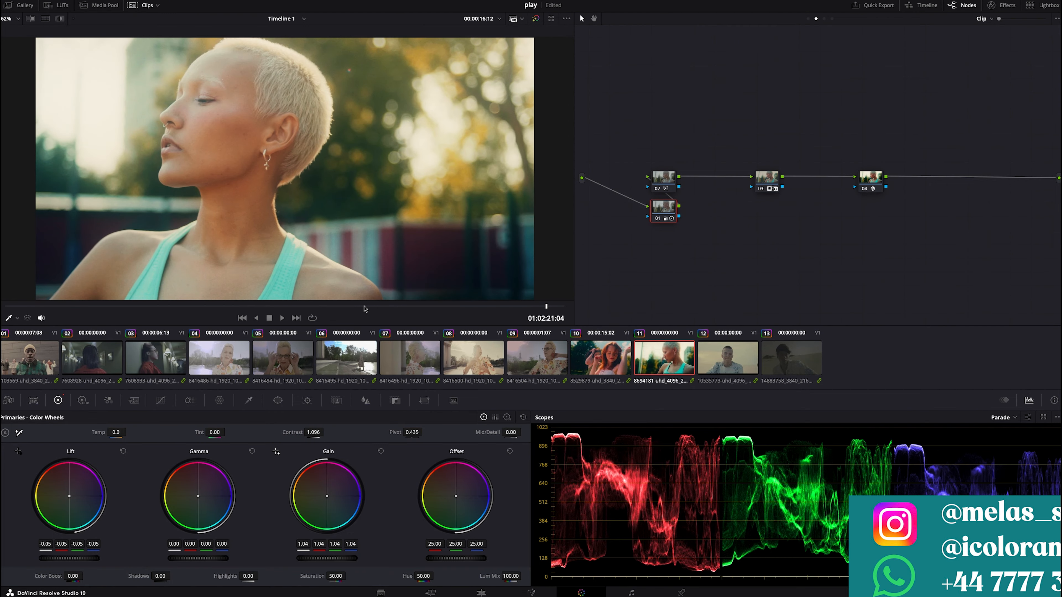
pyautogui.click(166, 307)
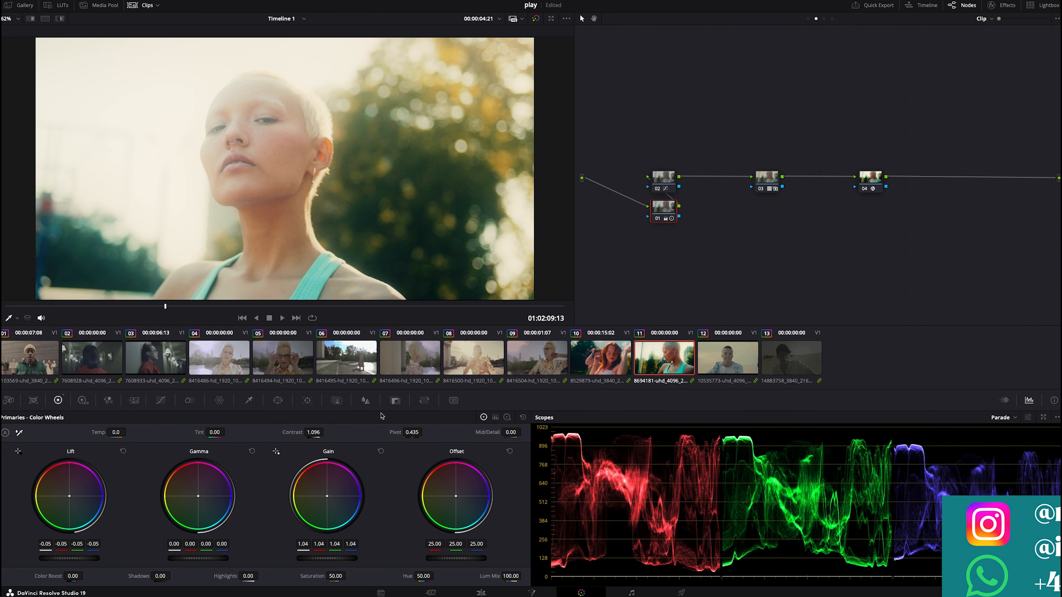
# - Open the Key palette for the Glow node and reset its key output gain to 1.000
pyautogui.click(396, 400)
pyautogui.click(779, 190)
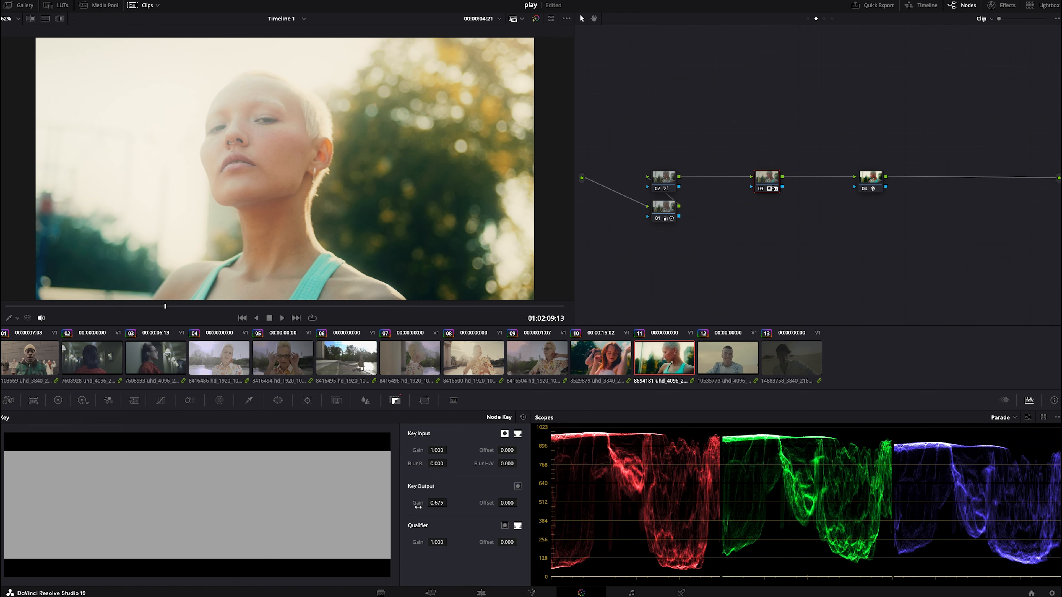
pyautogui.doubleClick(417, 507)
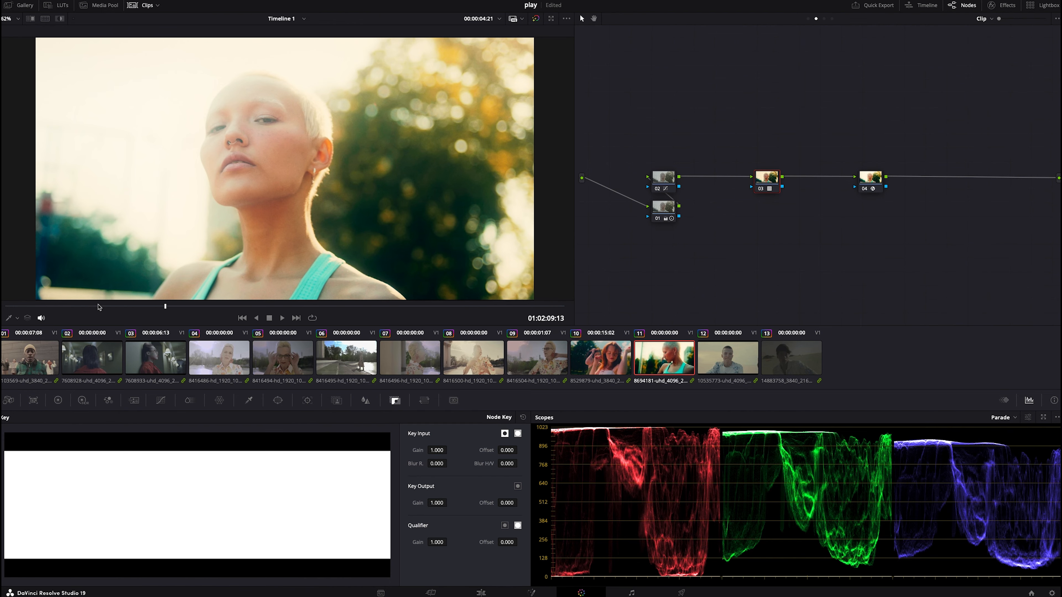
pyautogui.click(93, 307)
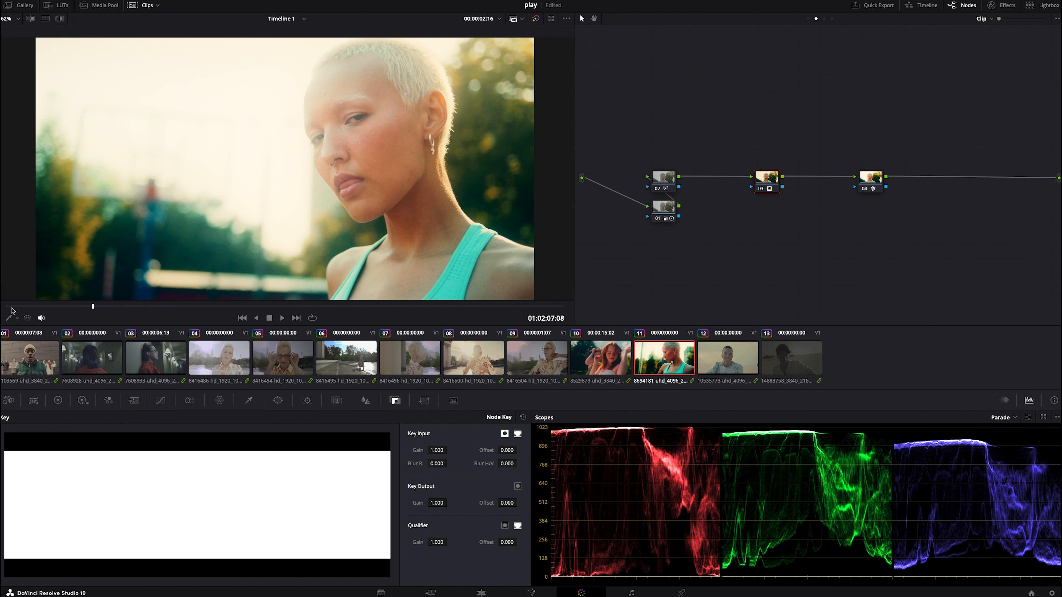
pyautogui.moveTo(437, 504); pyautogui.dragTo(410, 504)
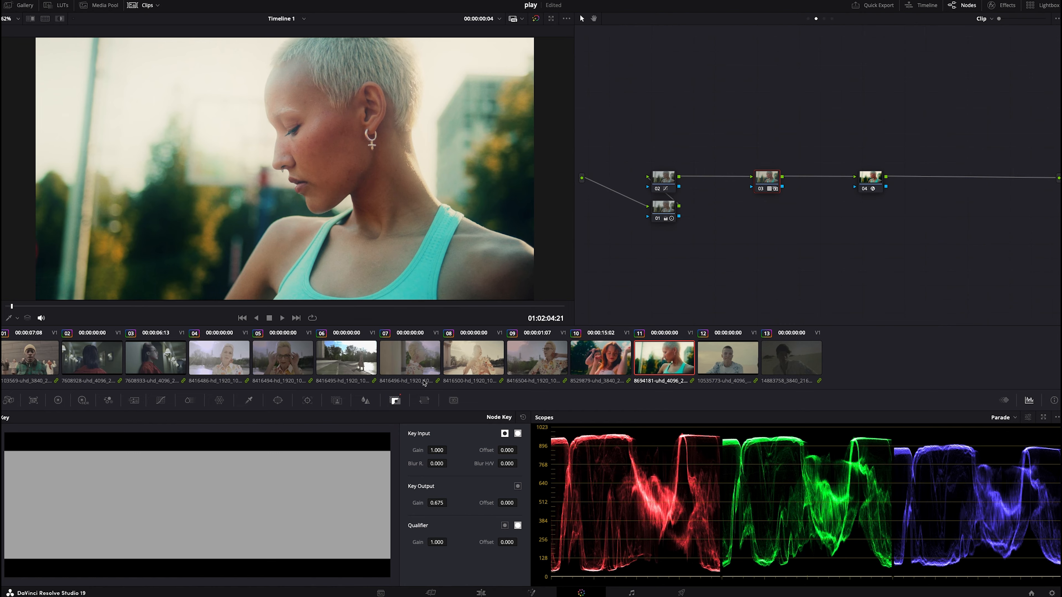
pyautogui.click(658, 219)
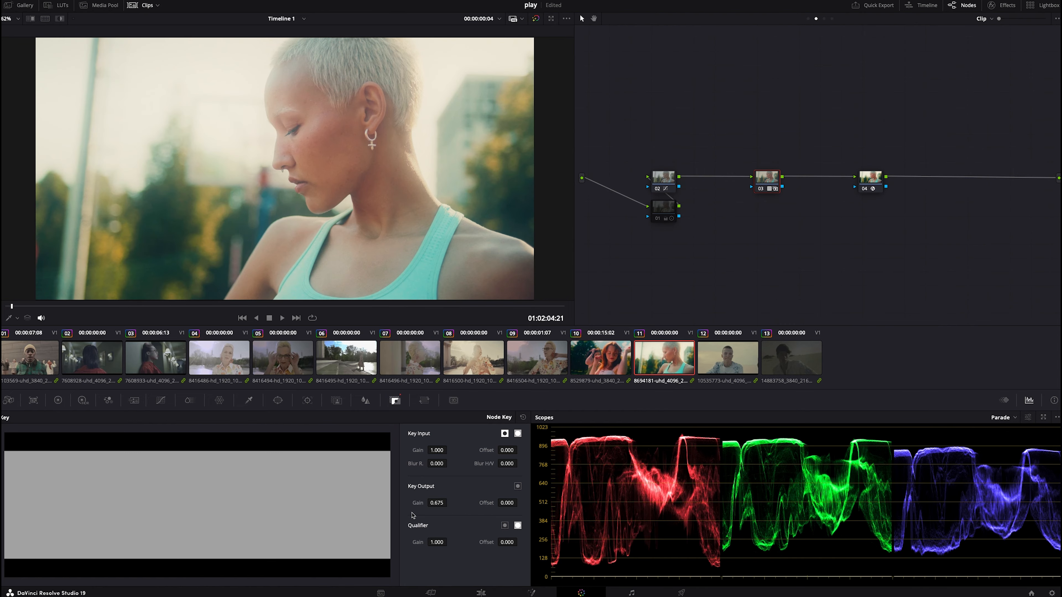
pyautogui.doubleClick(416, 504)
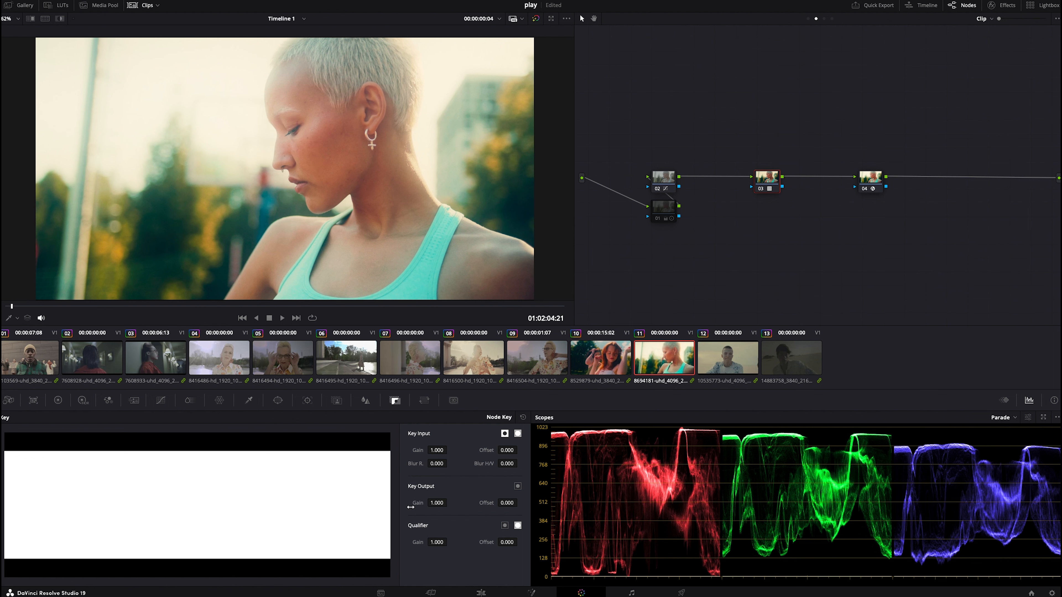
# - Select clip 1, apply the grade from gallery still 1.10.3, and clean up its node graph
pyautogui.click(34, 363)
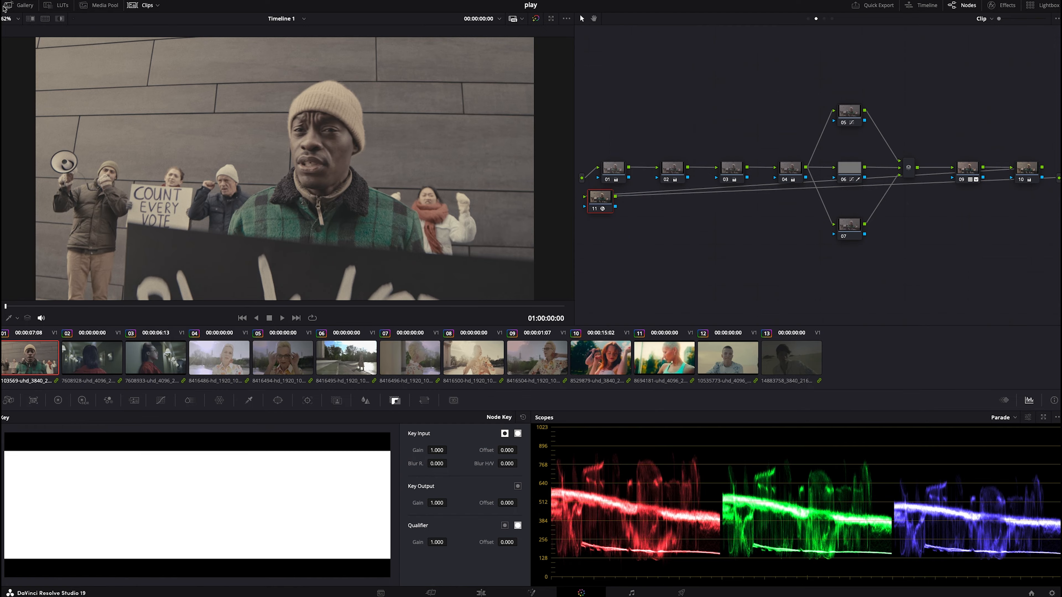
pyautogui.click(19, 6)
pyautogui.rightClick(471, 156)
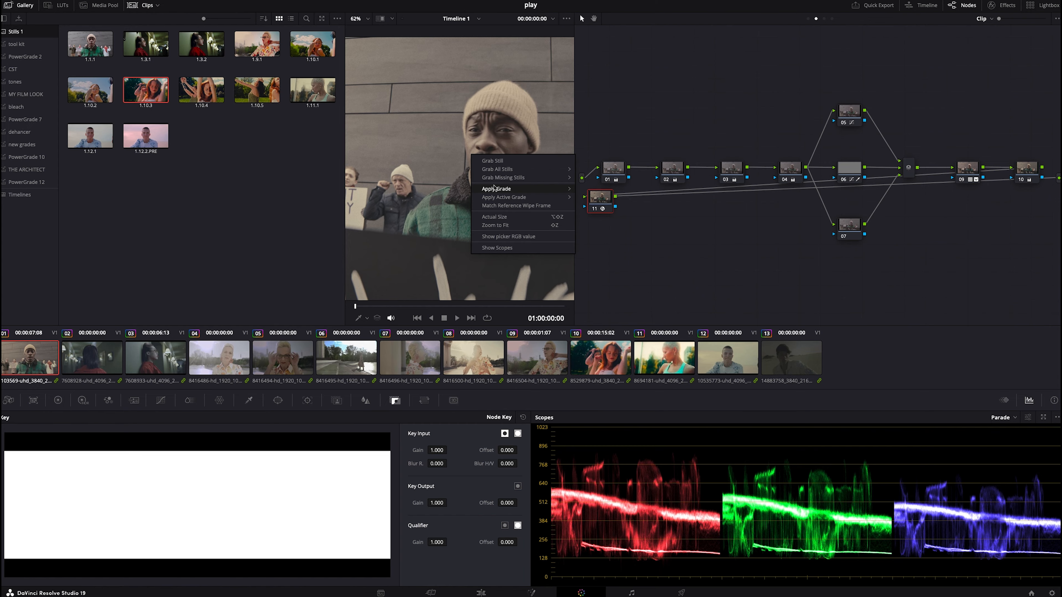
pyautogui.rightClick(619, 132)
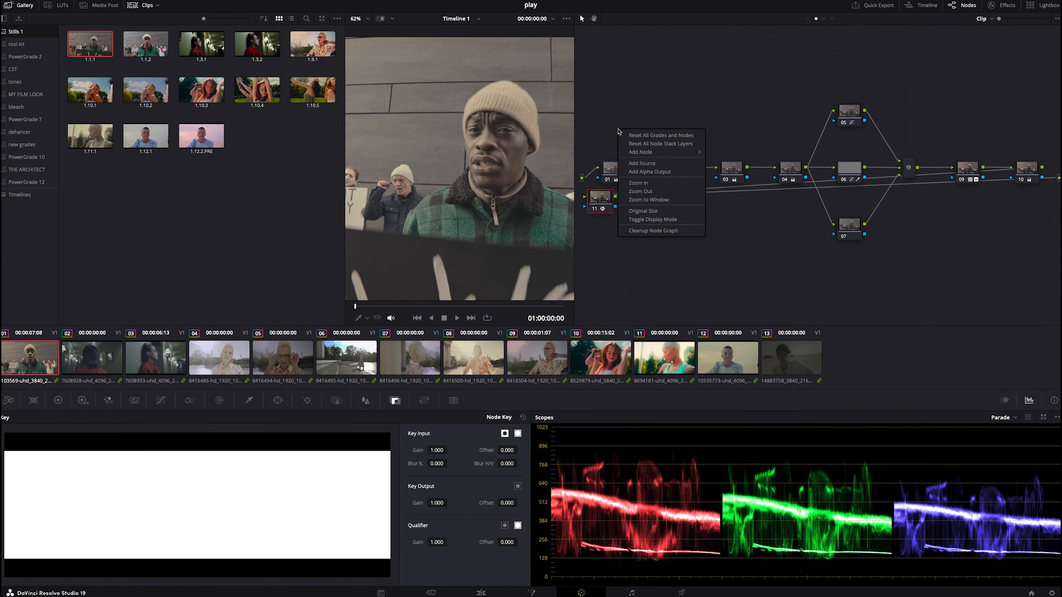
pyautogui.click(645, 231)
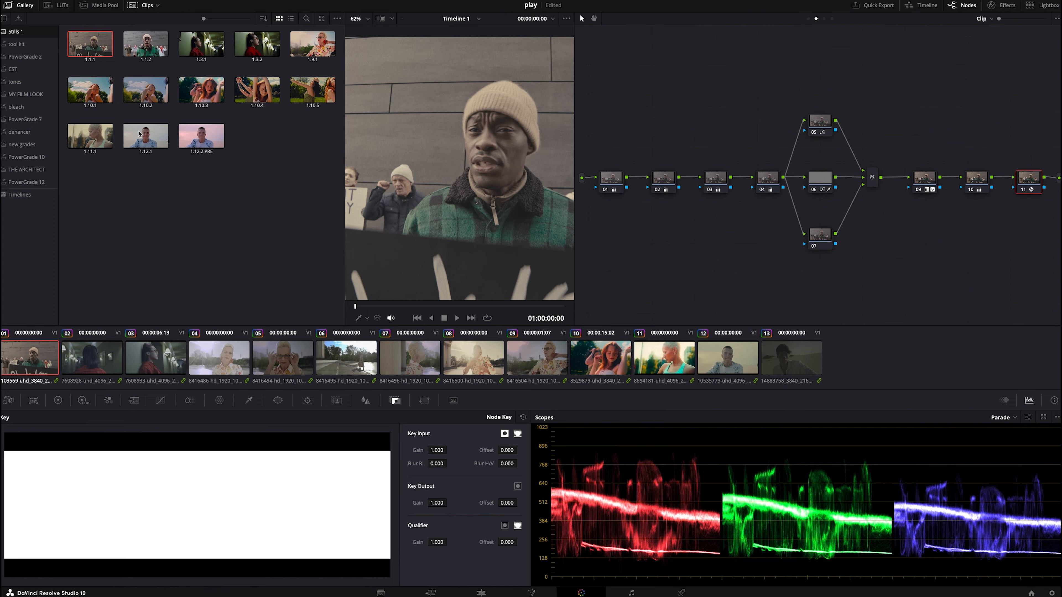
pyautogui.rightClick(78, 92)
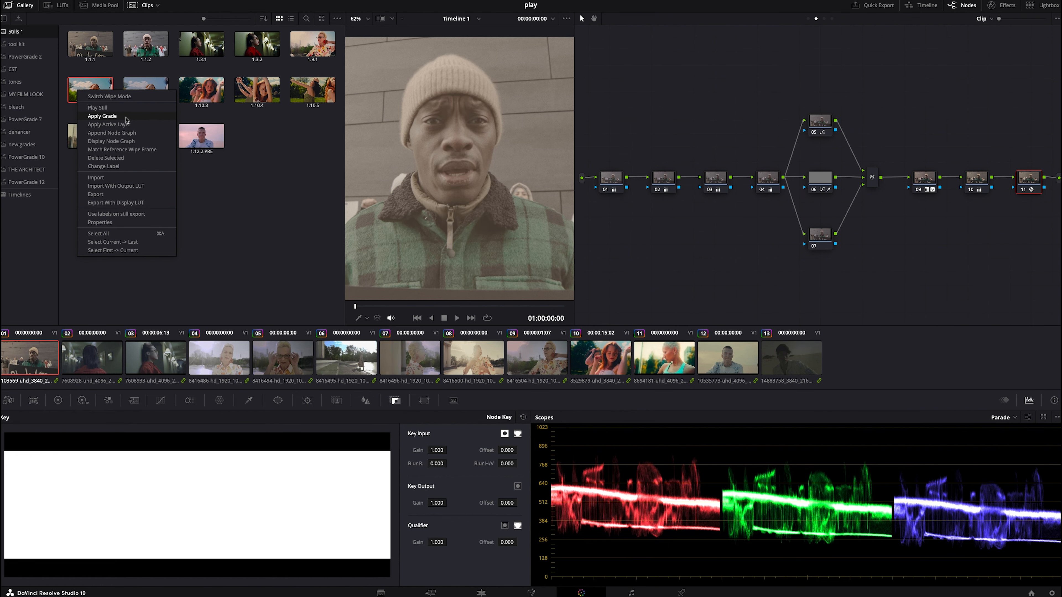
pyautogui.click(193, 96)
pyautogui.click(194, 97)
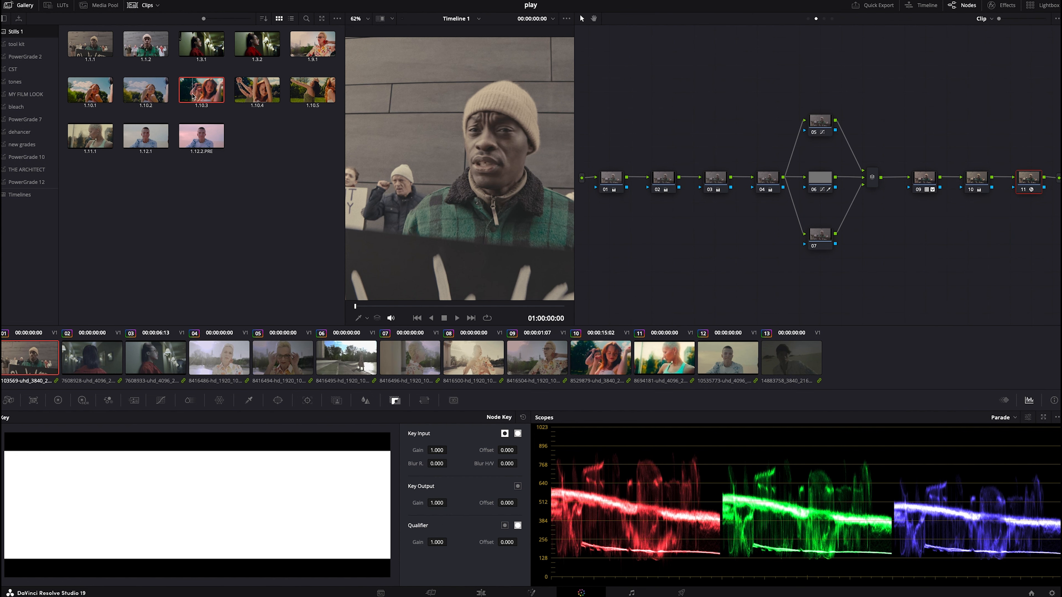
pyautogui.rightClick(193, 96)
pyautogui.click(217, 122)
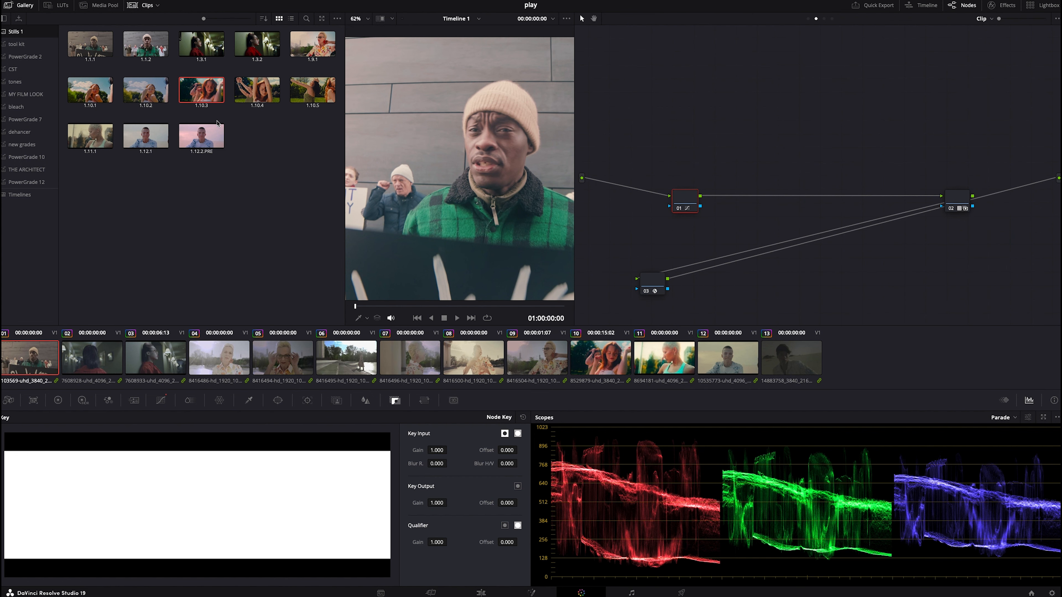
pyautogui.rightClick(712, 111)
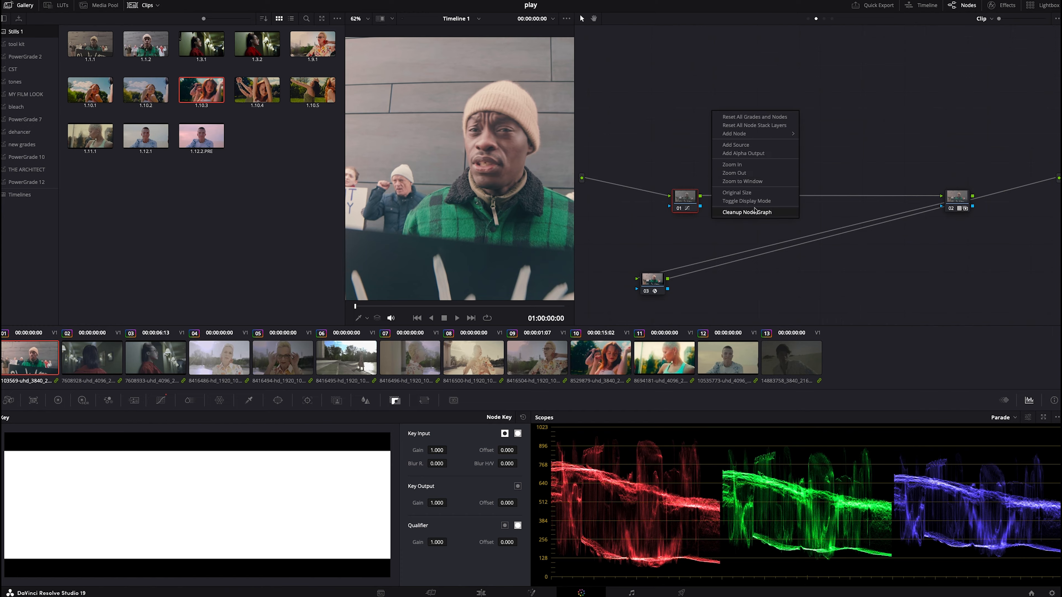
pyautogui.click(755, 213)
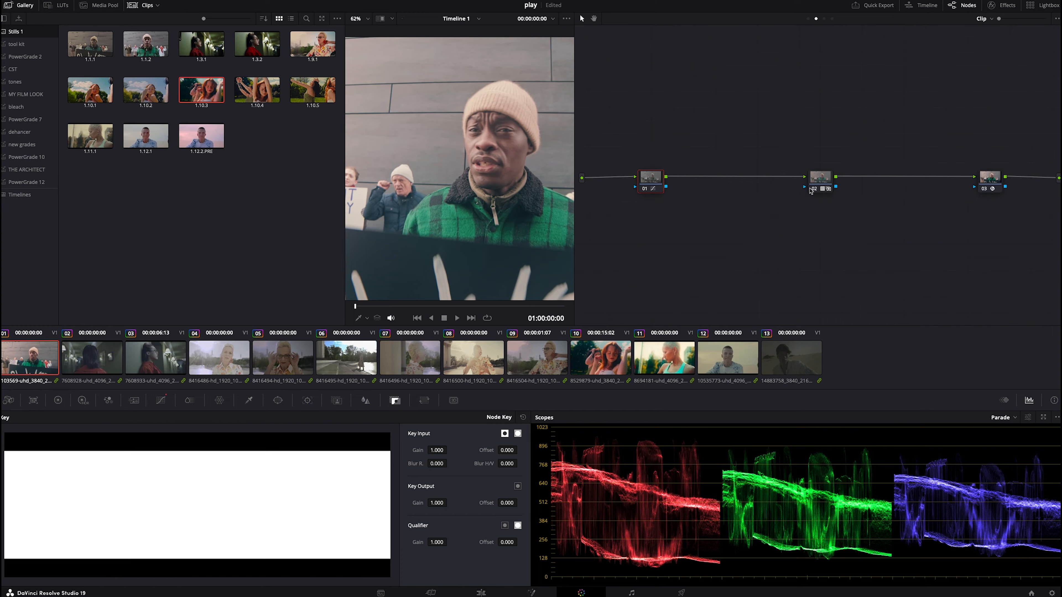
# - Reset the key output gain of clip 1's Glow node to 1.000
pyautogui.click(829, 178)
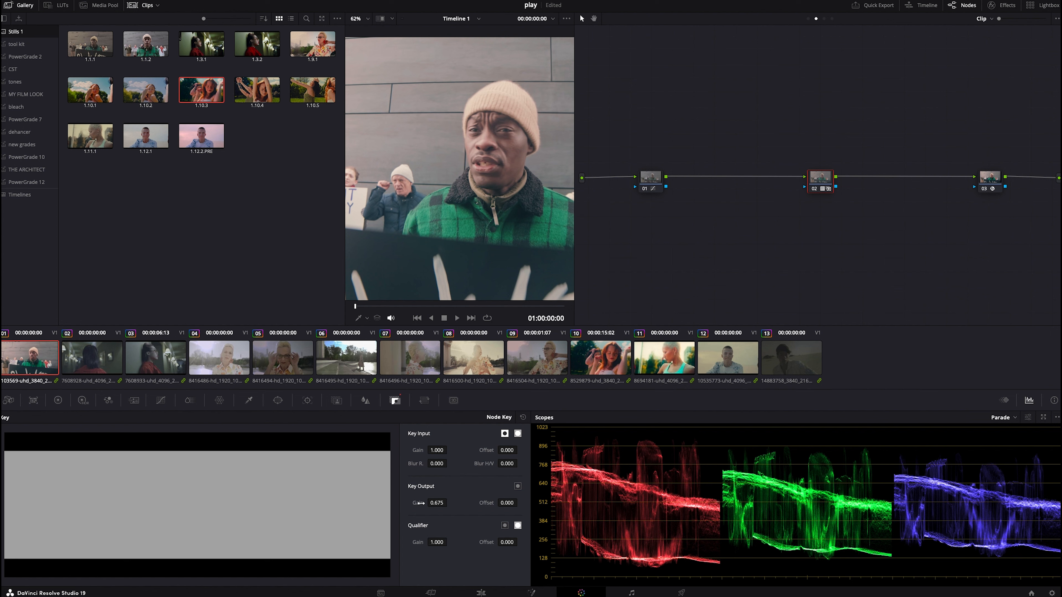
pyautogui.doubleClick(410, 503)
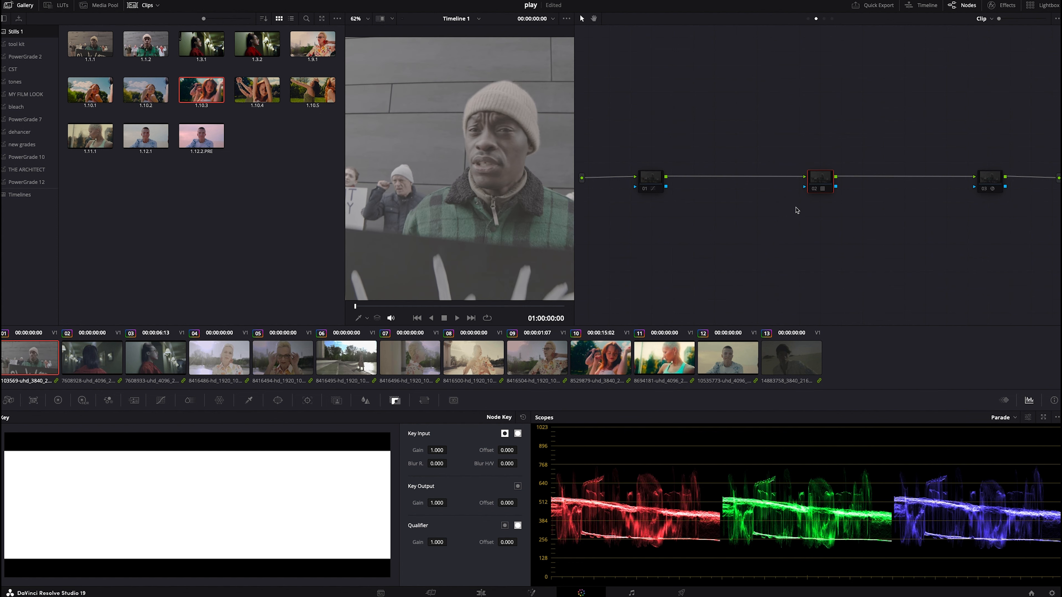
pyautogui.click(813, 189)
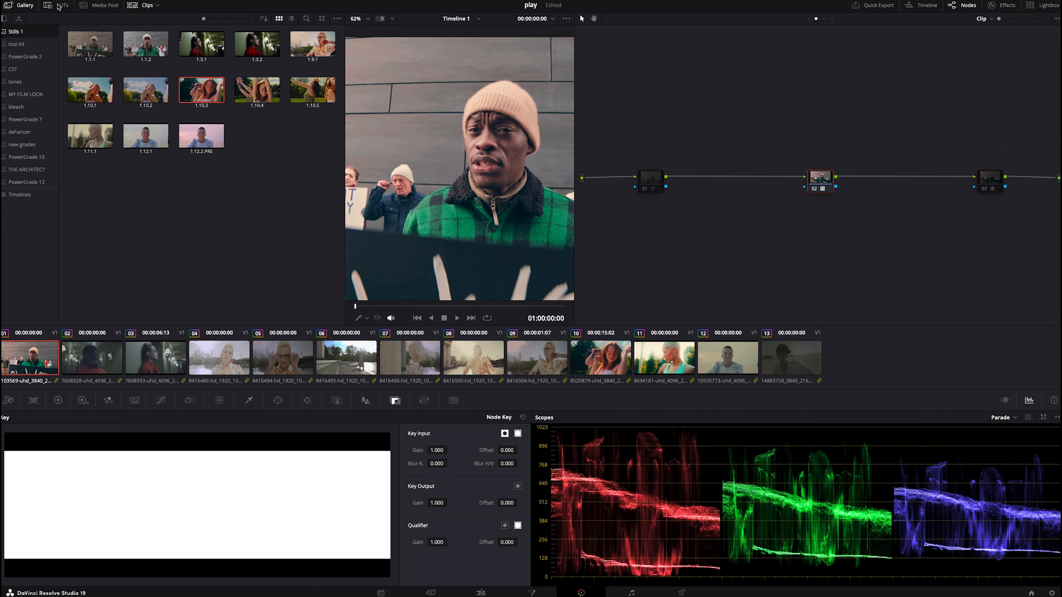
# - Close the gallery and add a new serial node at the start of clip 1's node chain
pyautogui.click(25, 5)
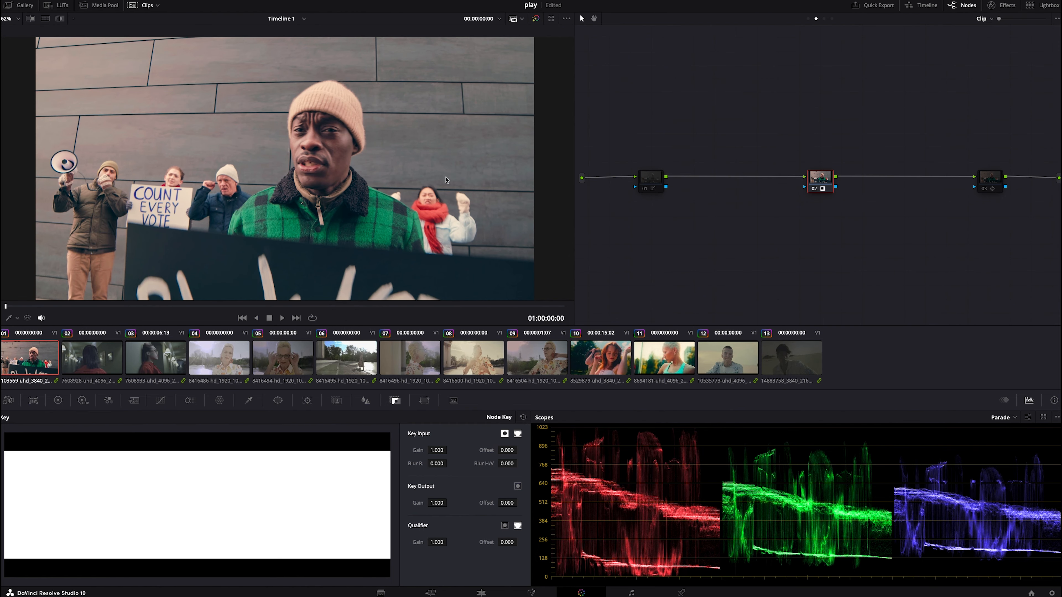
pyautogui.click(656, 175)
pyautogui.hotkey('shift', 's')
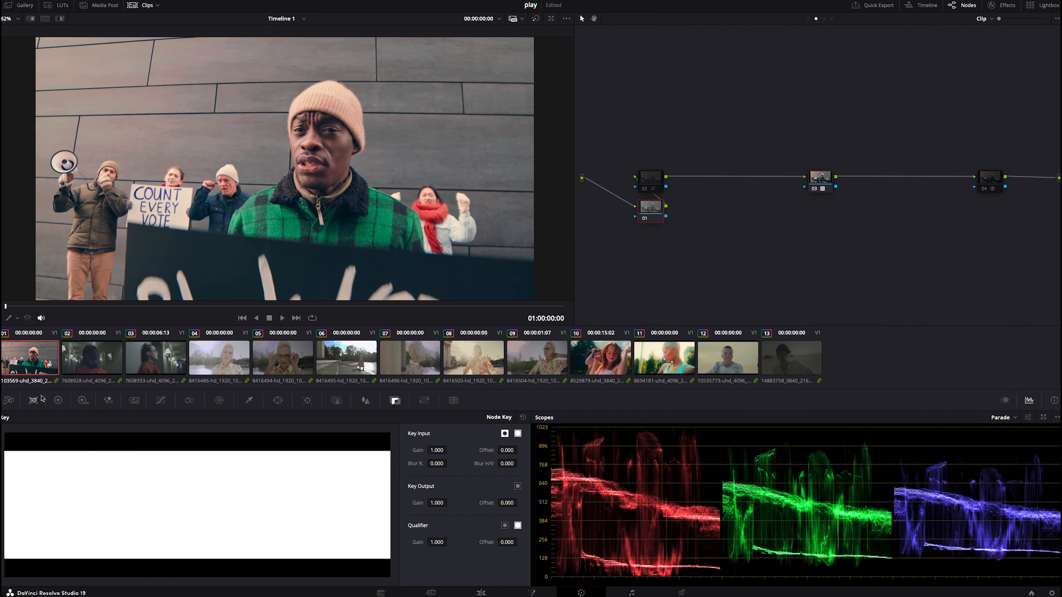
# - In the new node's primary color wheels, lower Lift to -0.03 and raise Gain to 1.04
pyautogui.click(59, 400)
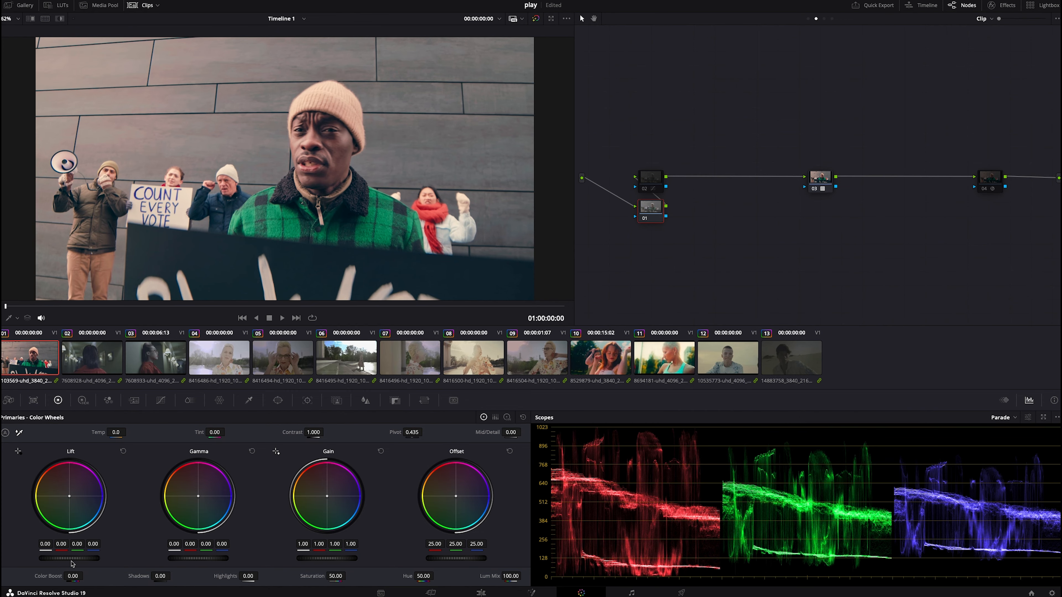
pyautogui.moveTo(73, 560); pyautogui.dragTo(71, 560)
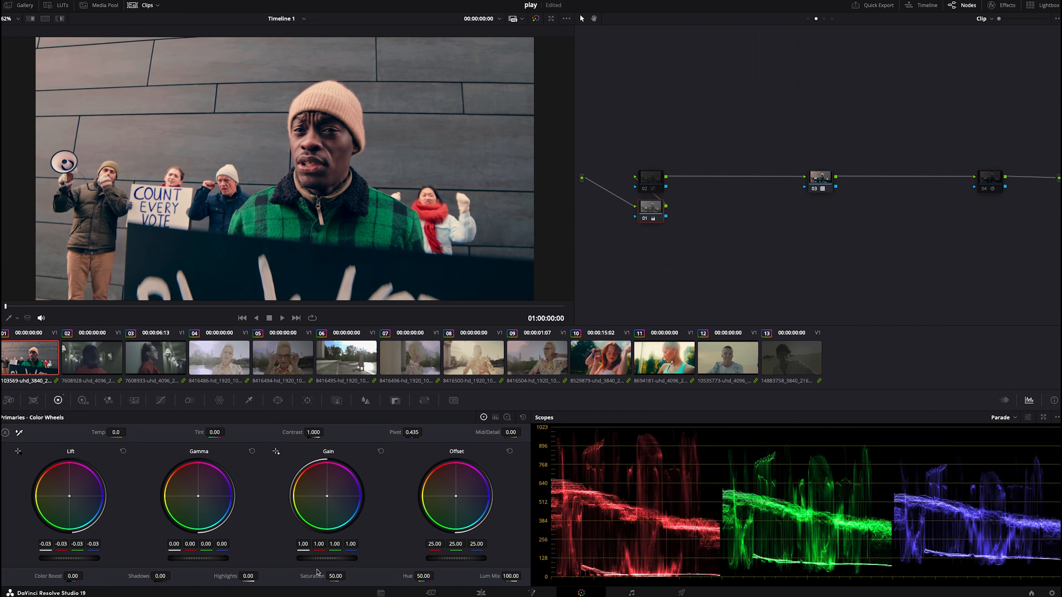
pyautogui.moveTo(321, 560); pyautogui.dragTo(325, 560)
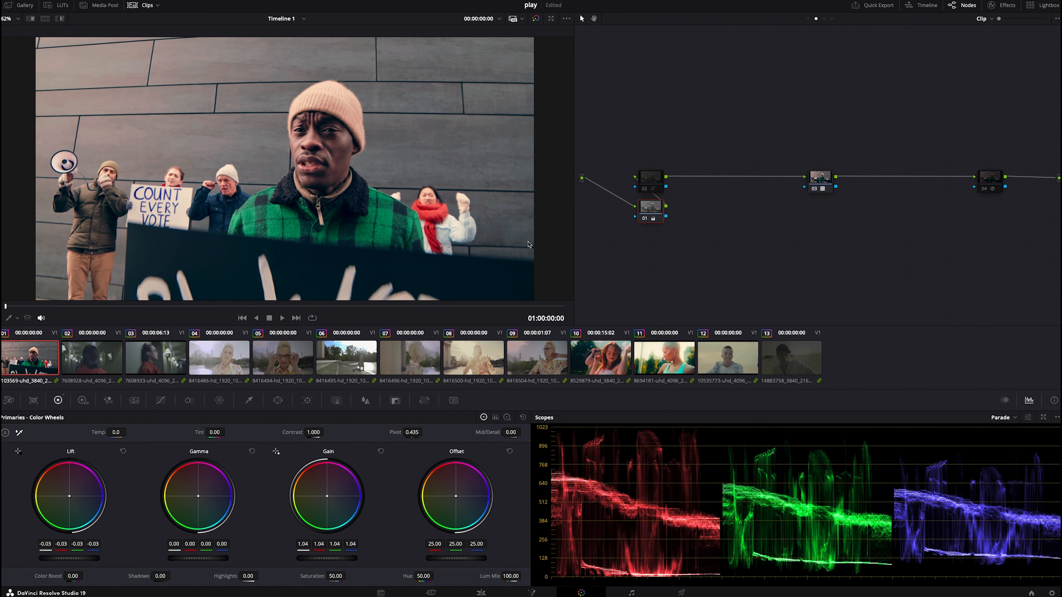
# - Preview clip 1 full screen, toggling the grade bypass to compare graded and ungraded looks
pyautogui.click(644, 189)
pyautogui.click(332, 306)
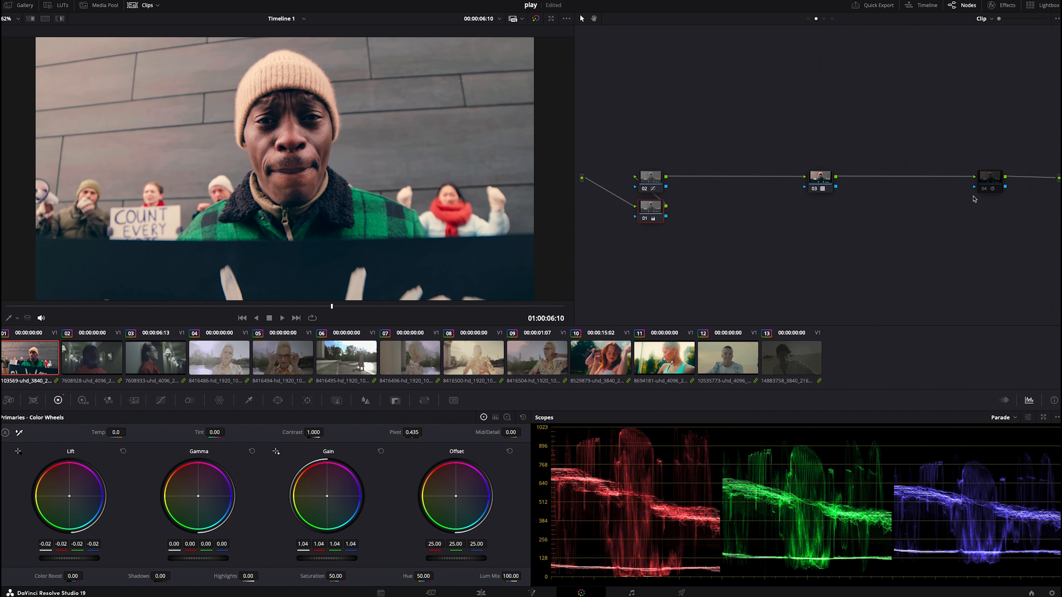
pyautogui.click(982, 190)
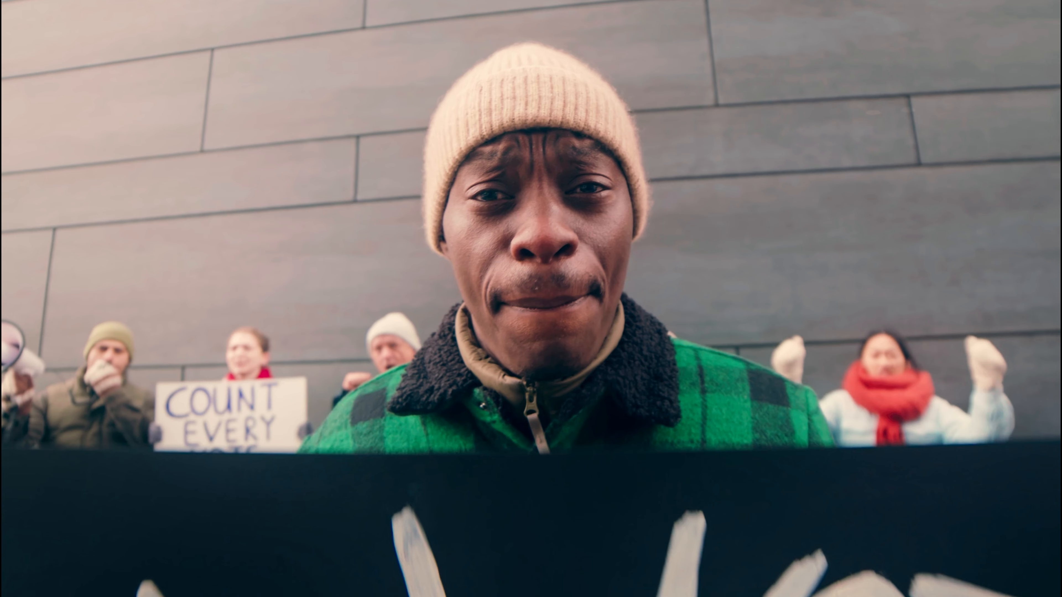
pyautogui.hotkey('shift', 'd')
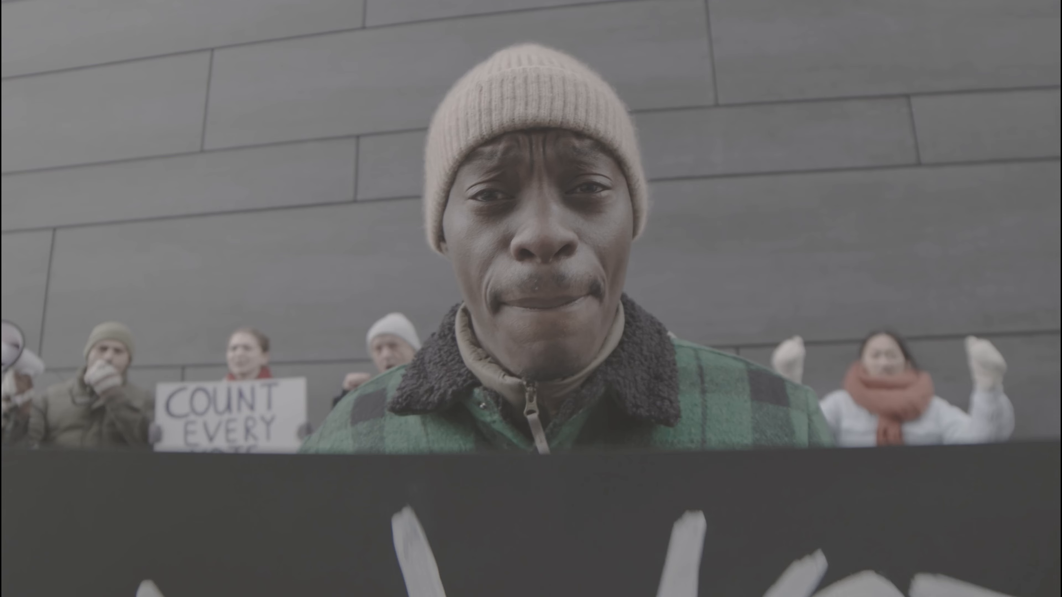
pyautogui.hotkey('shift', 'd')
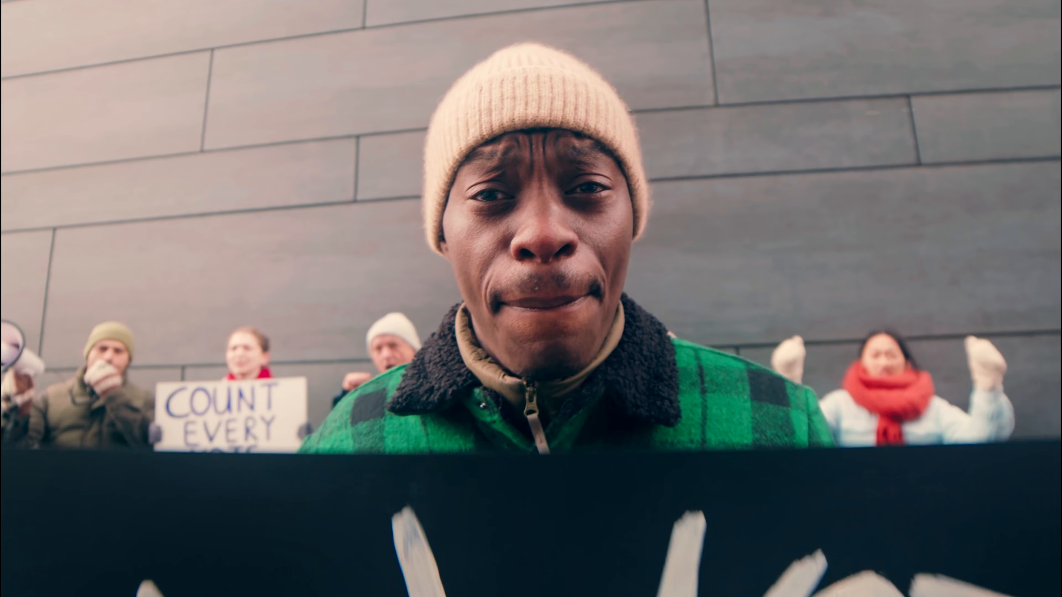
# - Exit full-screen preview and clean up clip 1's node graph
pyautogui.hotkey('ctrl', 'f')
pyautogui.rightClick(933, 221)
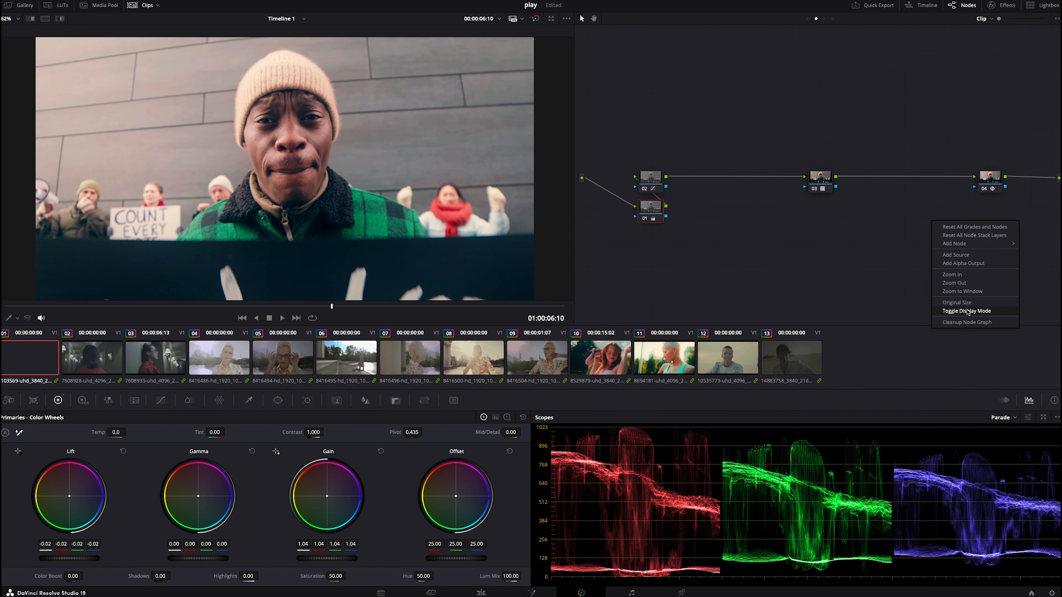
pyautogui.click(971, 323)
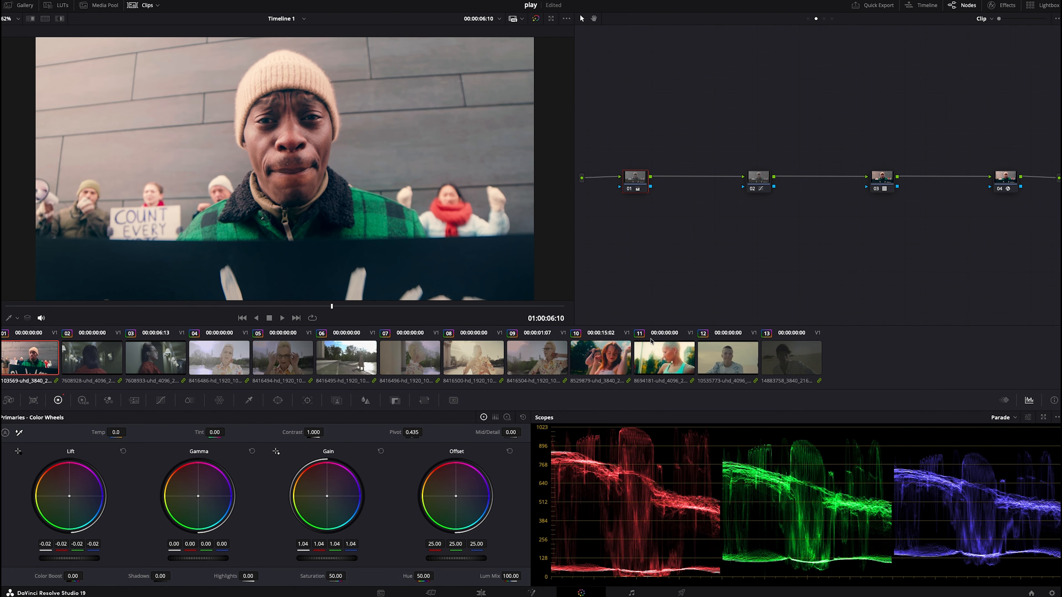
# - Select clip 10 and clean up its node graph
pyautogui.click(614, 362)
pyautogui.rightClick(781, 108)
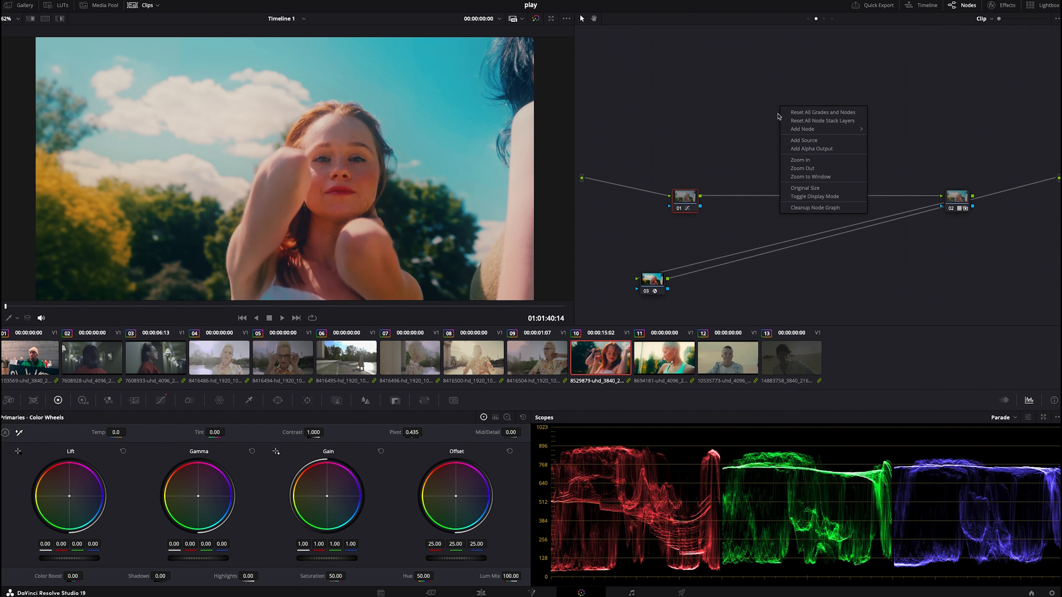
pyautogui.click(808, 208)
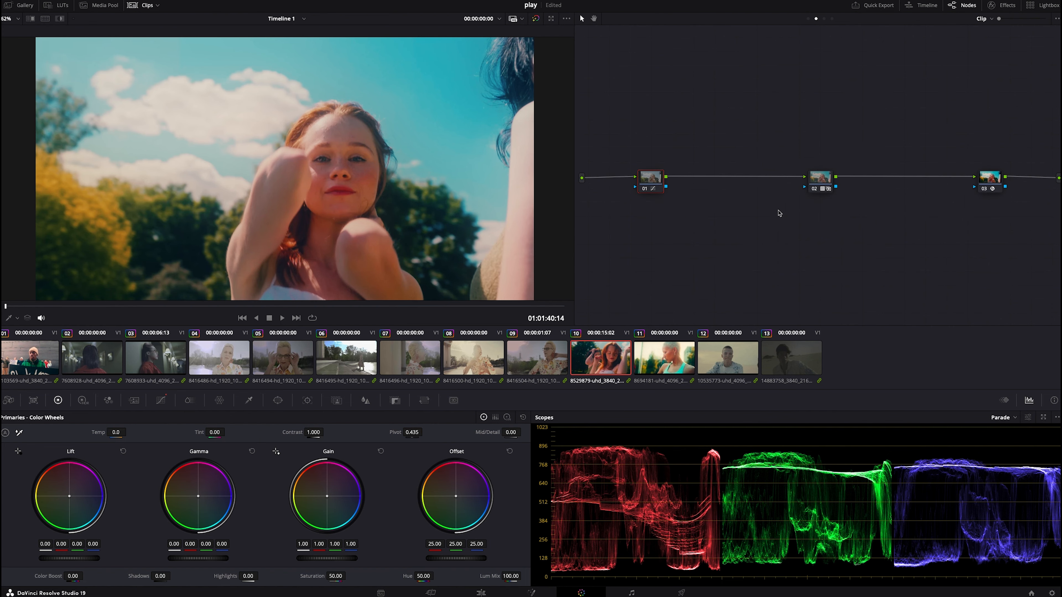